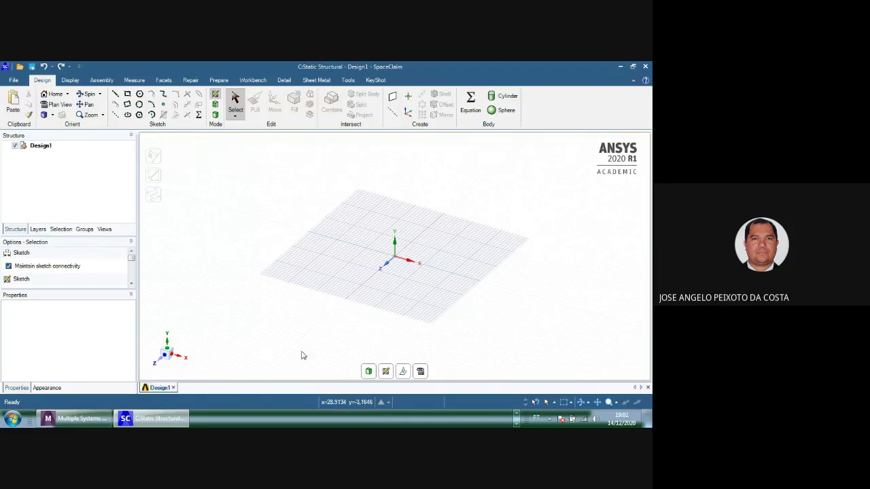
Start a sketch on the XY plane and view it face-on
click(385, 373)
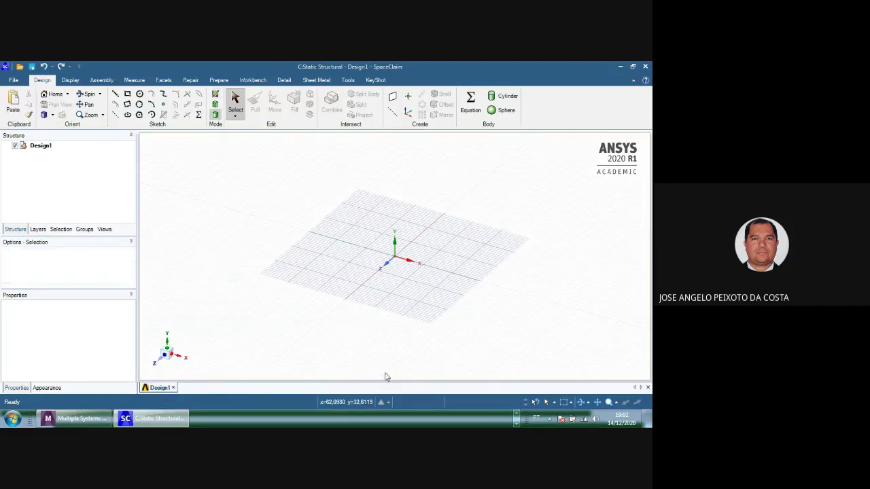
click(428, 237)
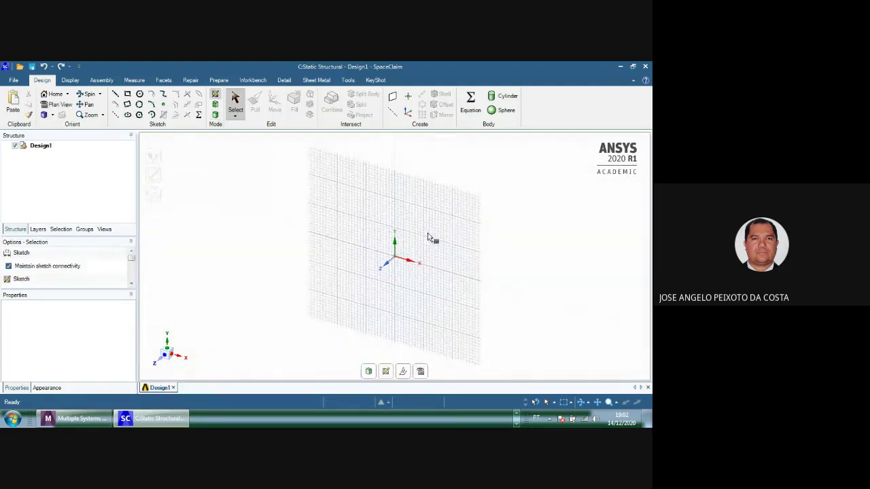
click(421, 372)
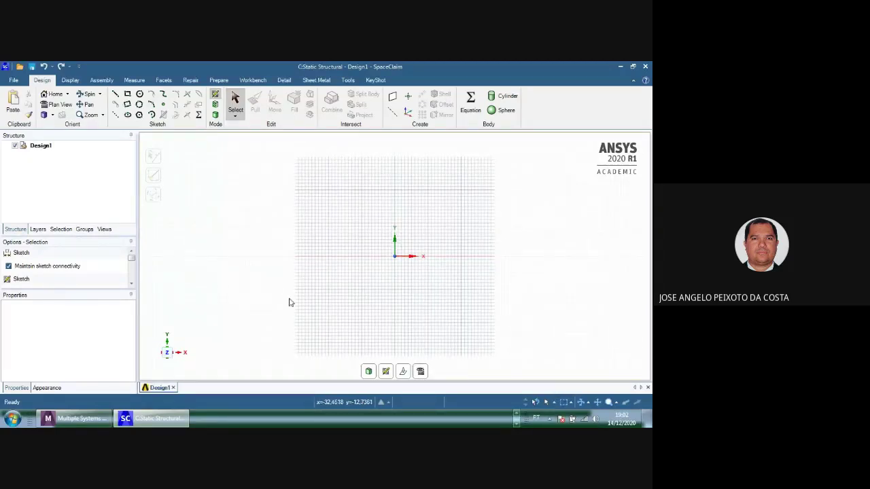
Check the plate dimensions on the Hole Plate slide and sketch a 40 mm diameter circle centred on the origin
key(alt+Tab)
key(alt+Tab)
key(alt+Tab)
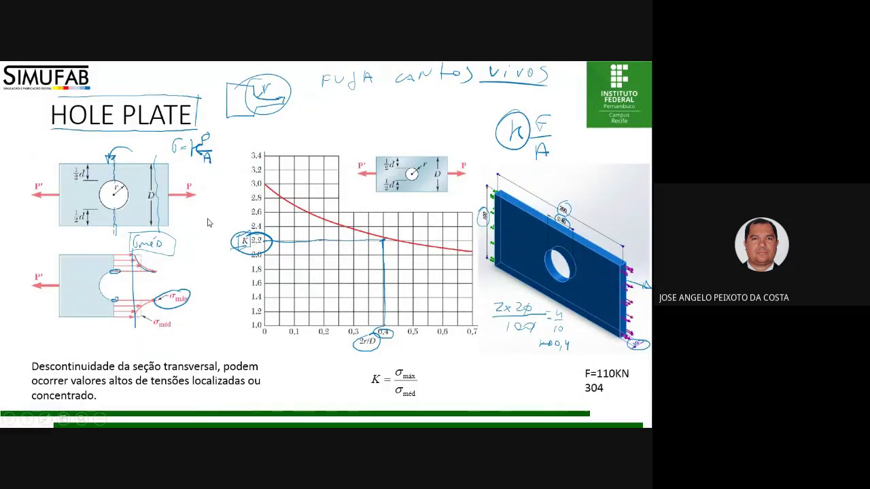
key(alt+Tab)
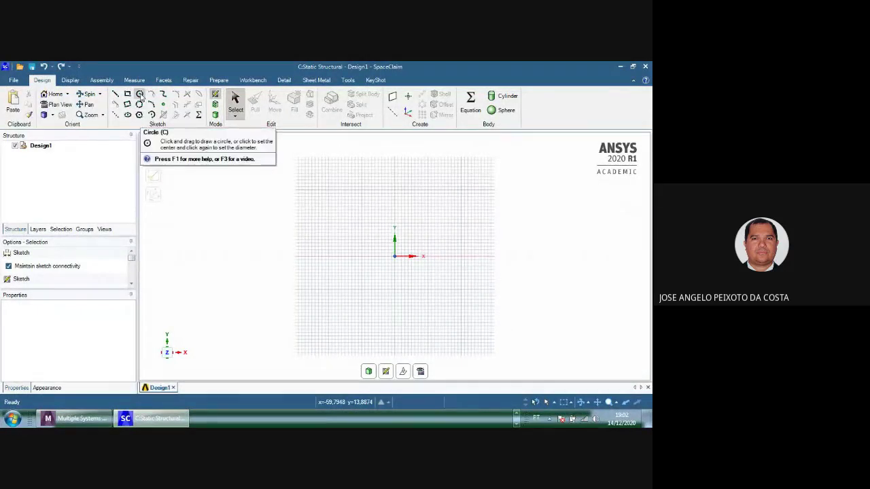
click(139, 95)
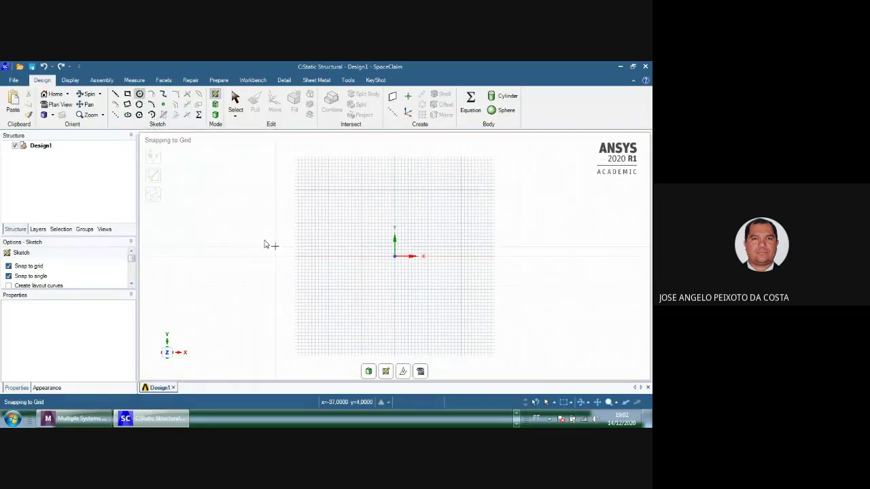
click(395, 257)
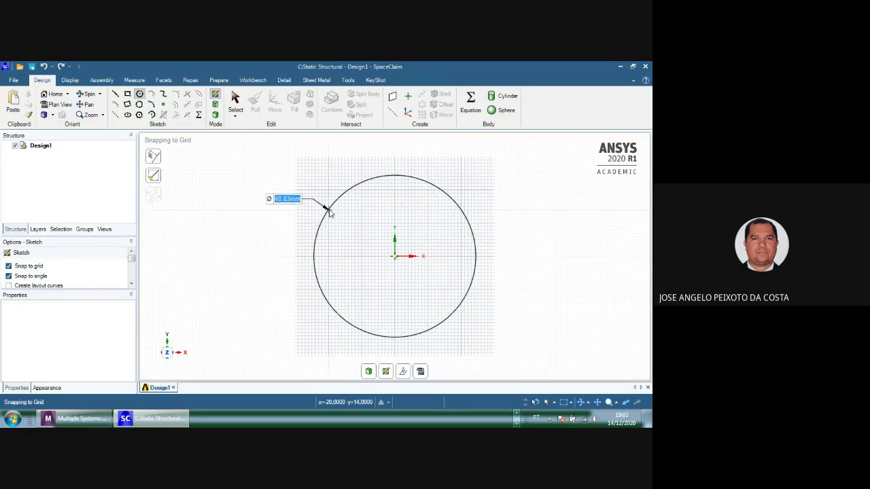
text(40)
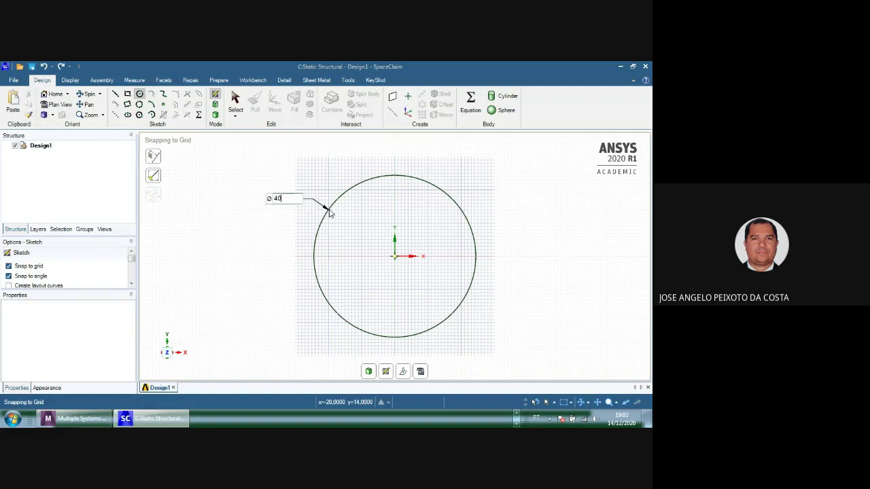
key(Return)
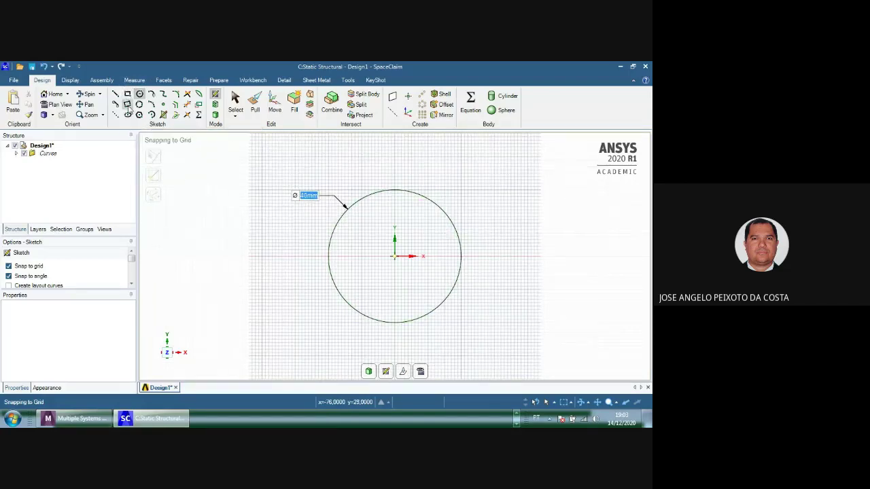
Sketch a rectangle around the circle, defined from its center at the origin, 200 mm wide and 100 mm high
click(129, 95)
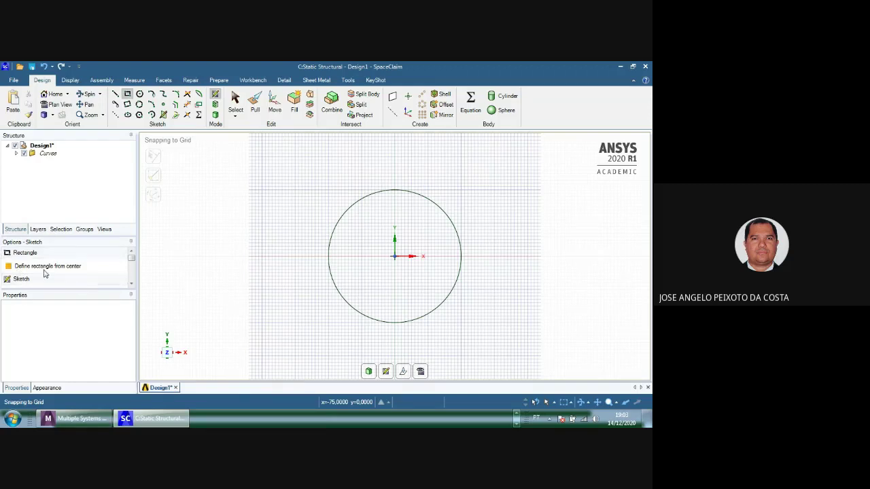
click(9, 267)
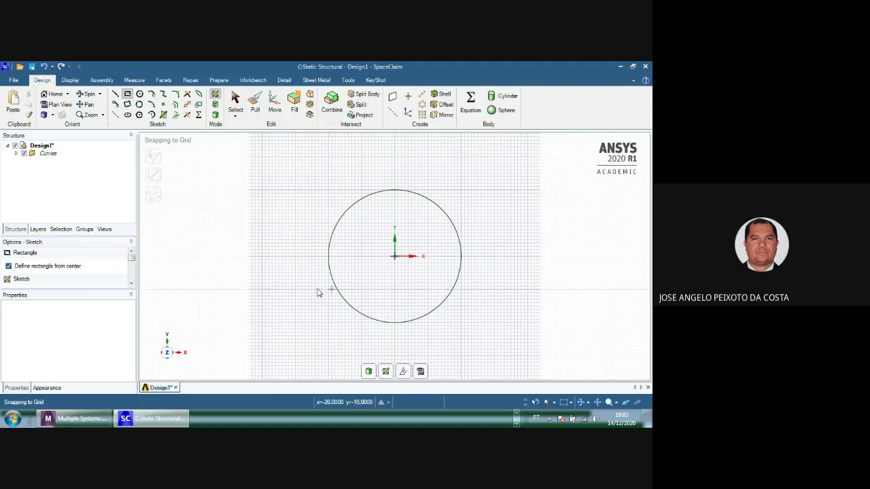
click(395, 257)
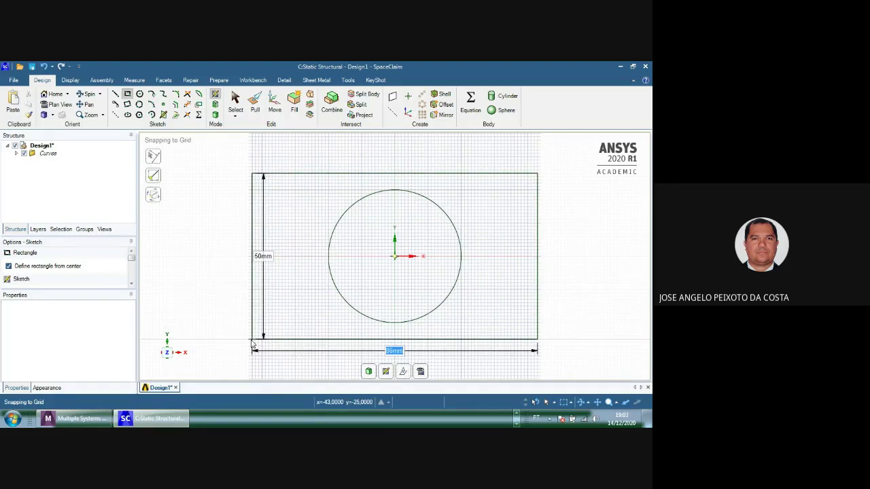
text(200)
key(Tab)
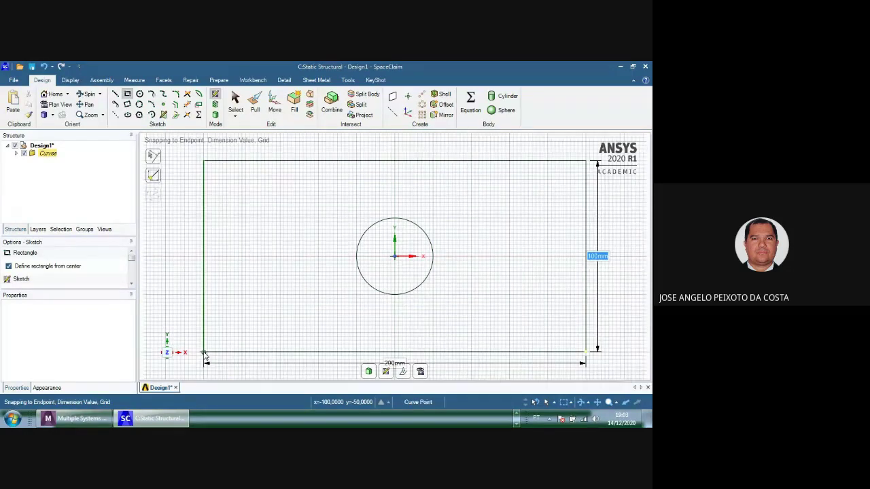
click(204, 354)
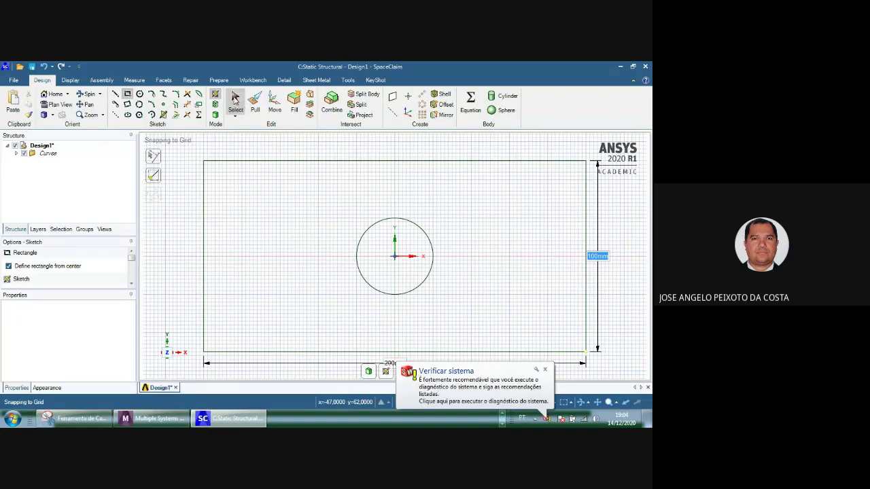
click(234, 99)
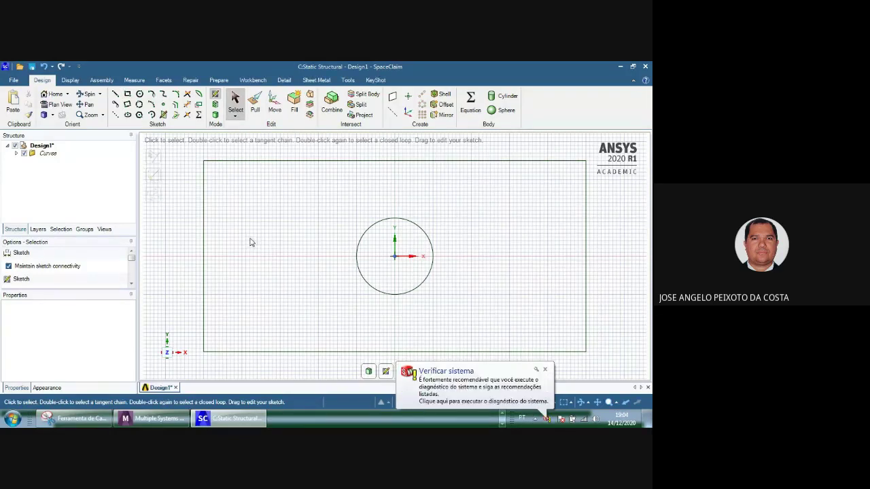
click(546, 369)
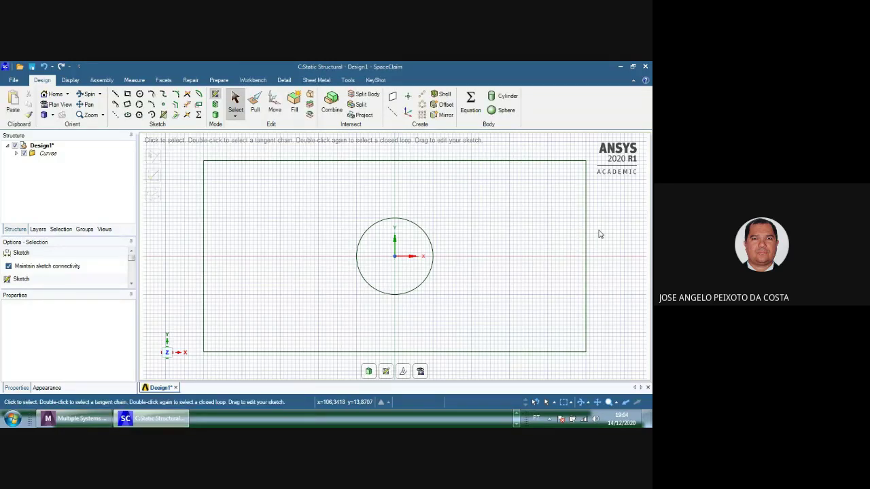
Convert the rectangle and circle sketch into surface geometry with the Pull tool
key(h)
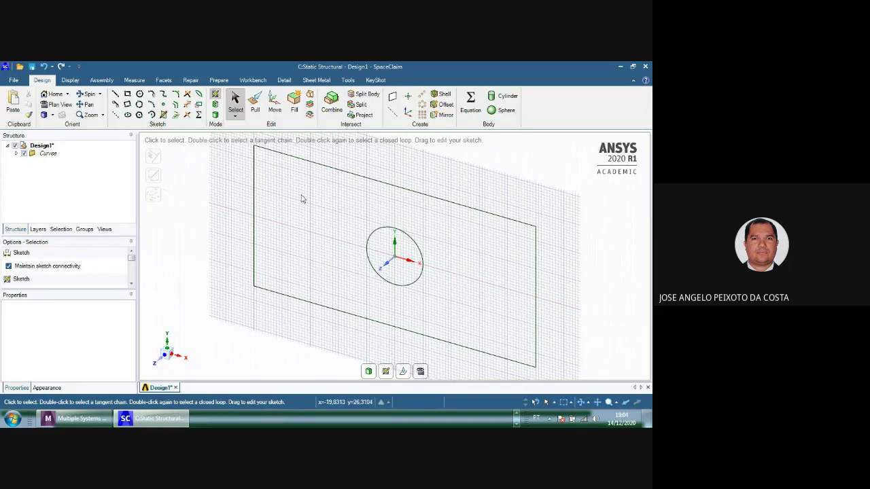
click(254, 104)
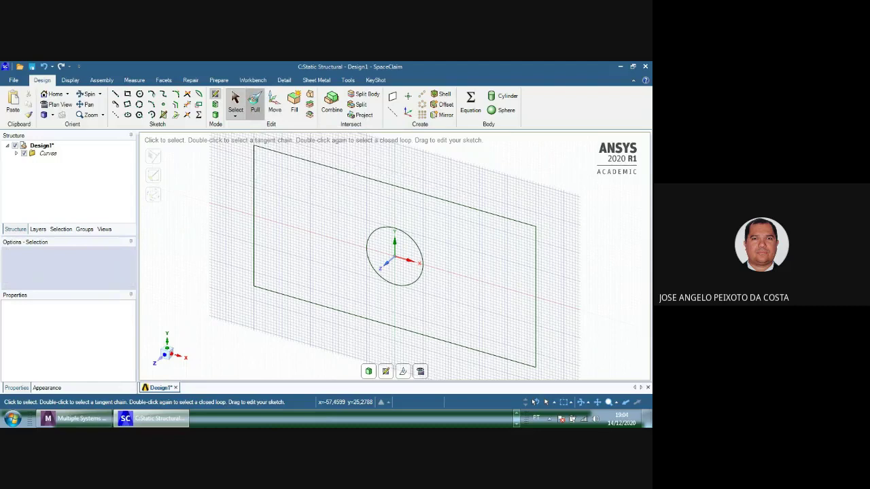
click(254, 102)
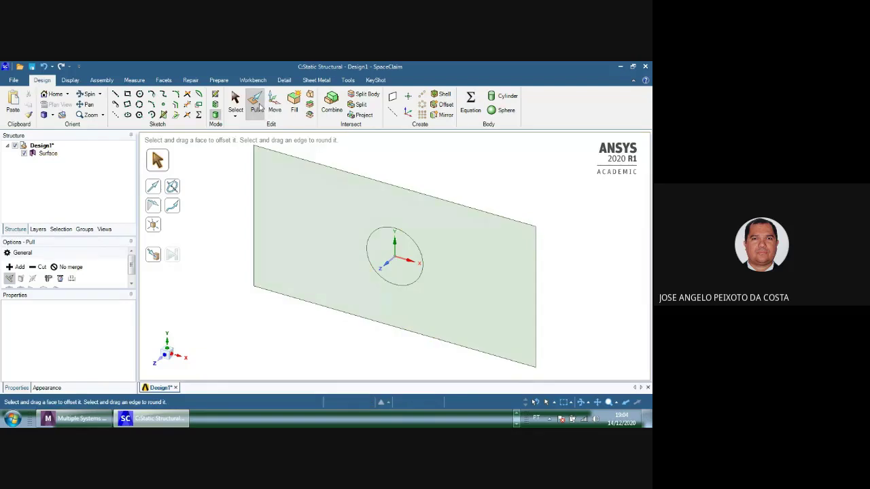
click(46, 155)
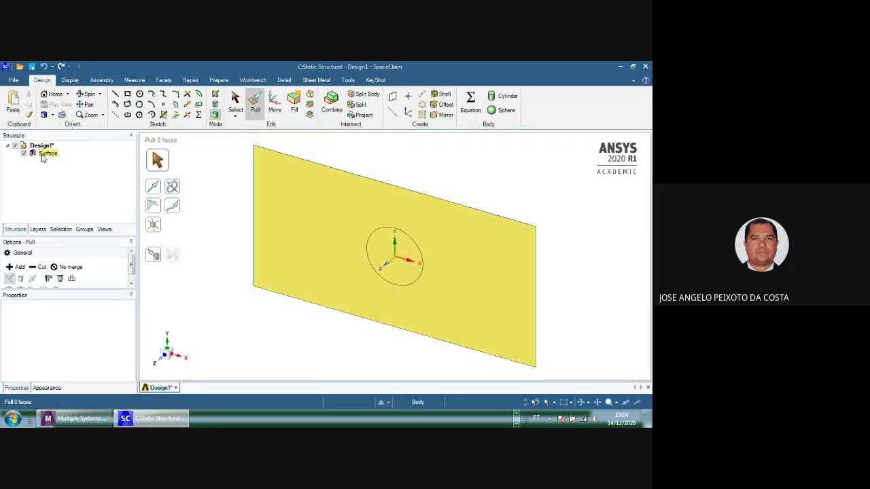
click(228, 172)
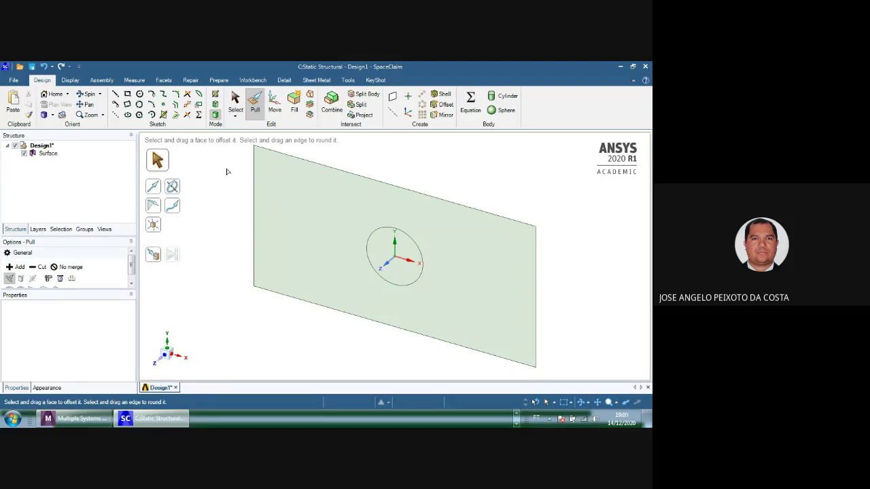
Pull the plate face around the hole symmetrically in both directions to a total thickness of 10 mm
click(326, 201)
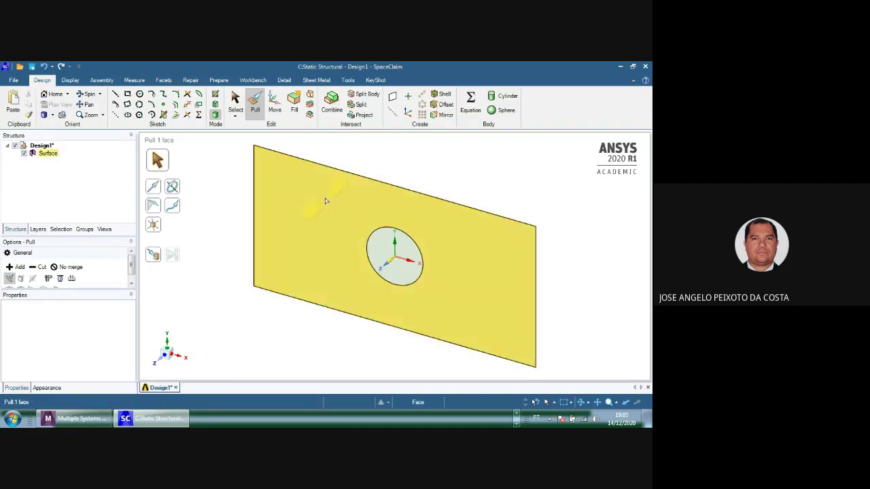
click(261, 112)
click(332, 226)
click(332, 211)
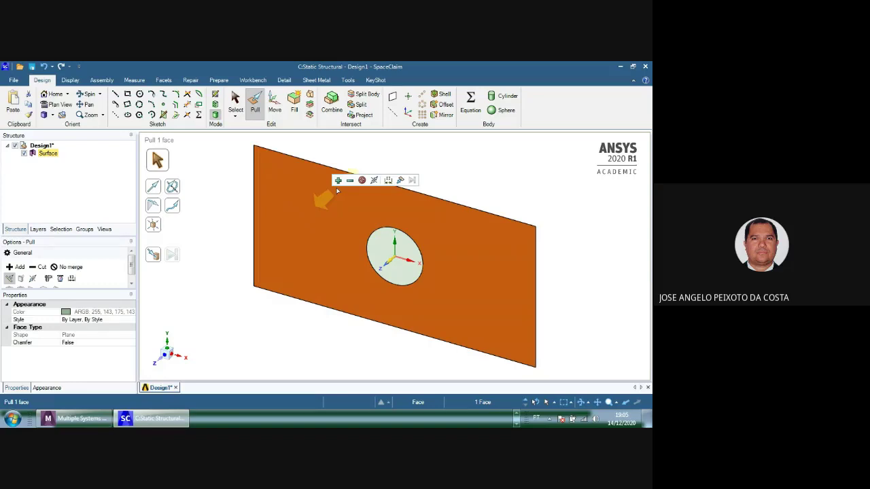
click(374, 182)
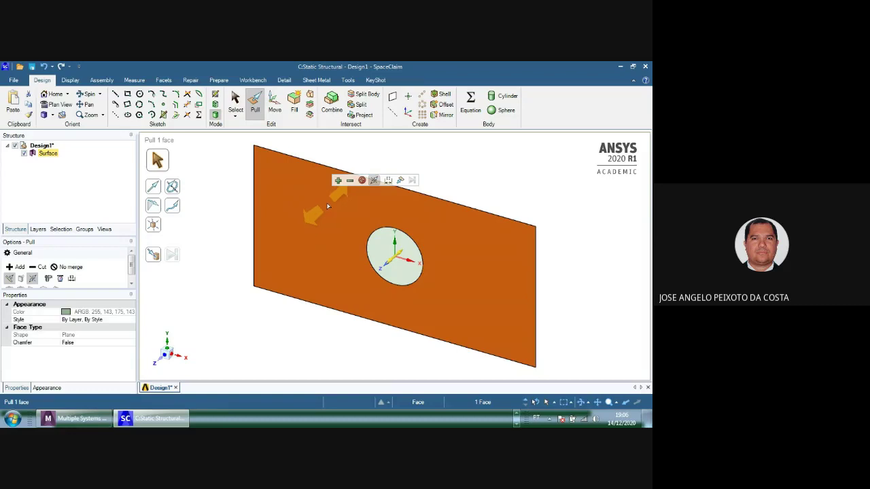
drag(327, 203, 300, 216)
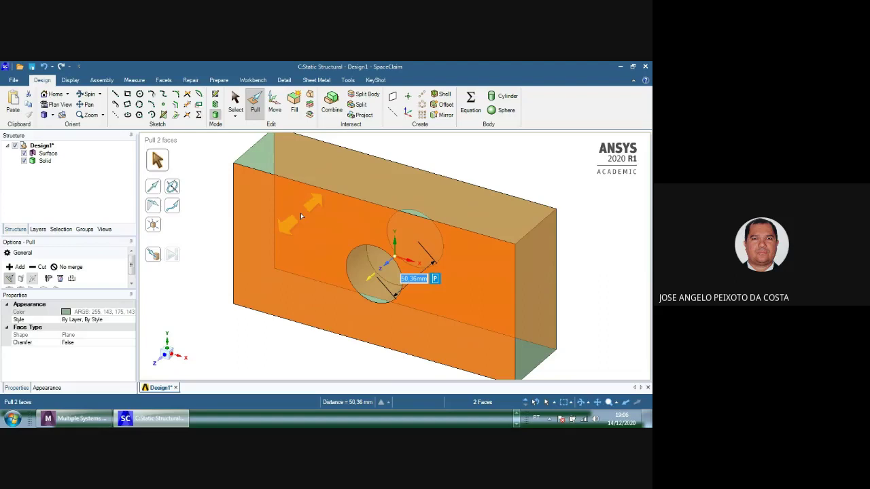
text(10)
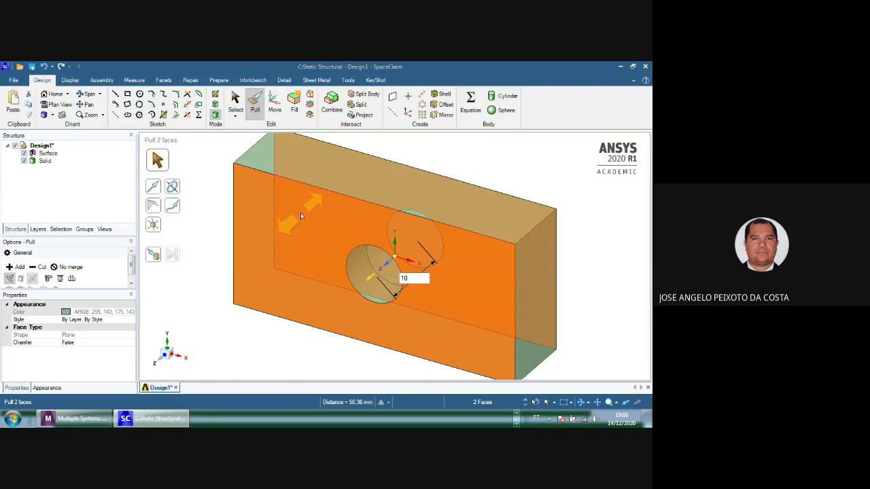
key(Return)
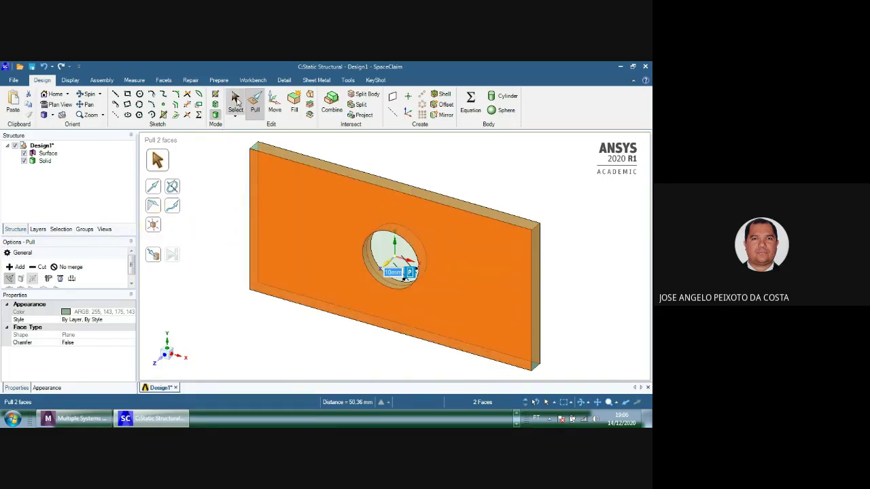
click(235, 102)
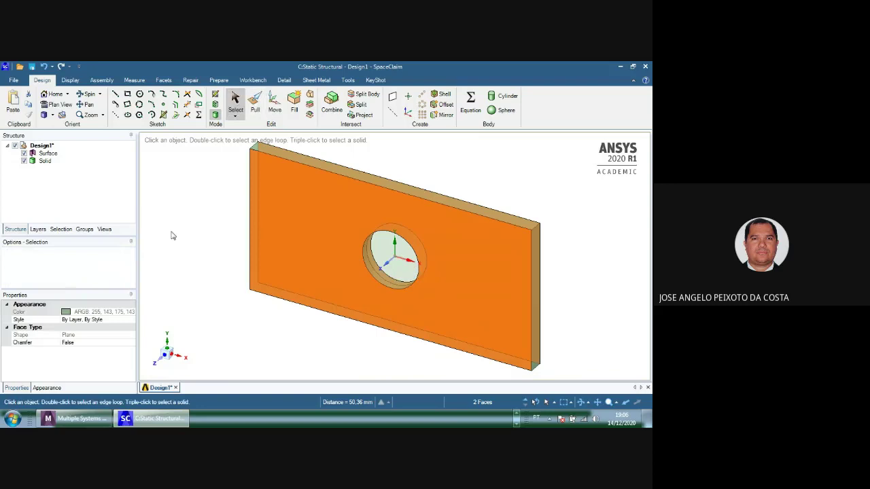
click(209, 219)
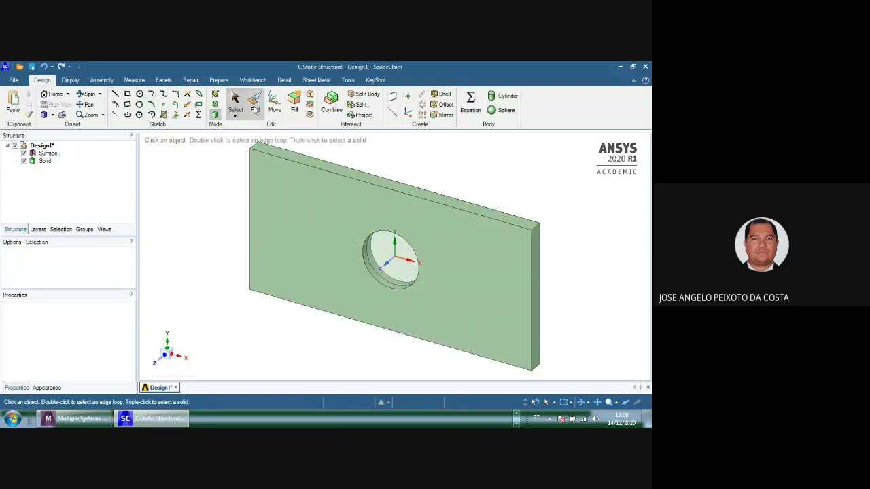
Try rounding the plate's short upper corner edge at the +X end with the Pull tool, and undo the round
click(255, 103)
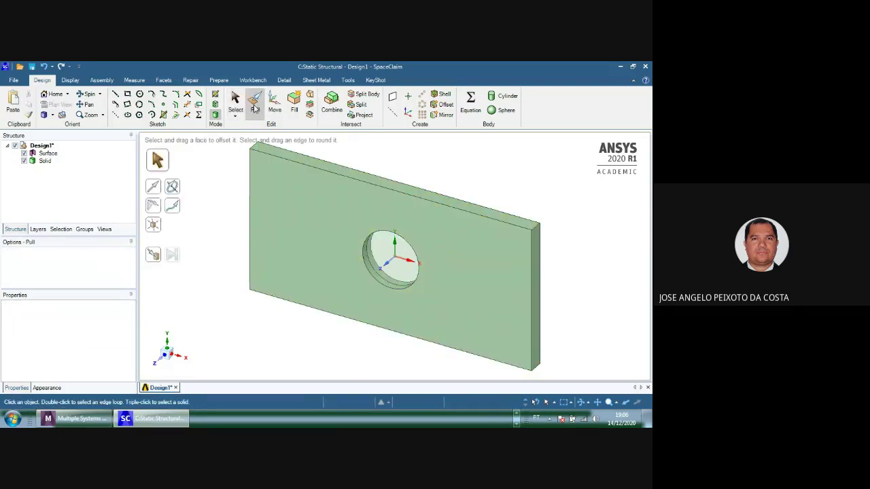
click(535, 230)
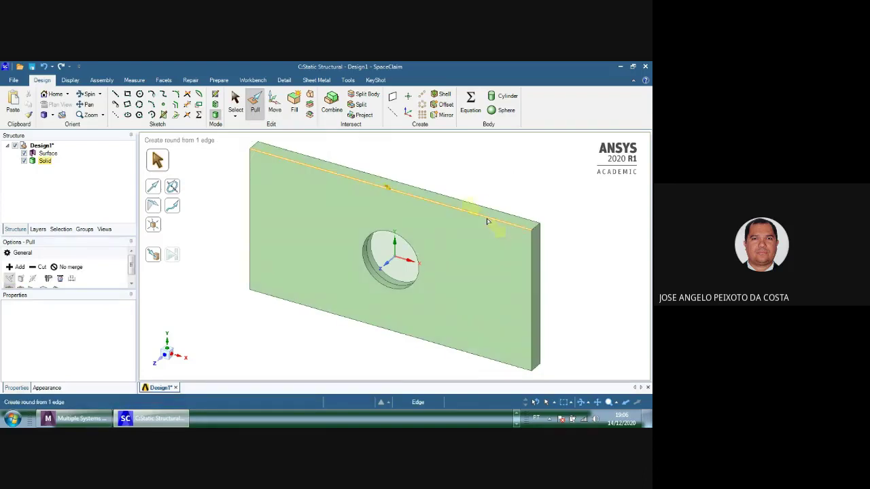
click(543, 225)
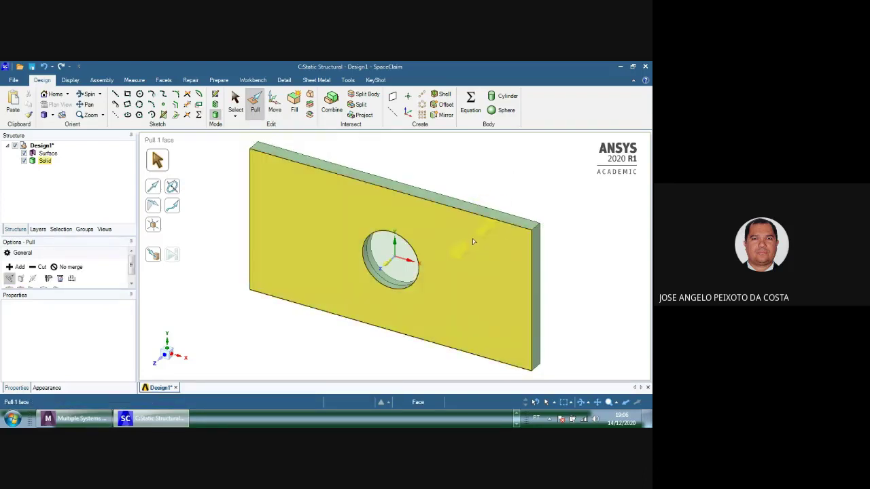
click(535, 229)
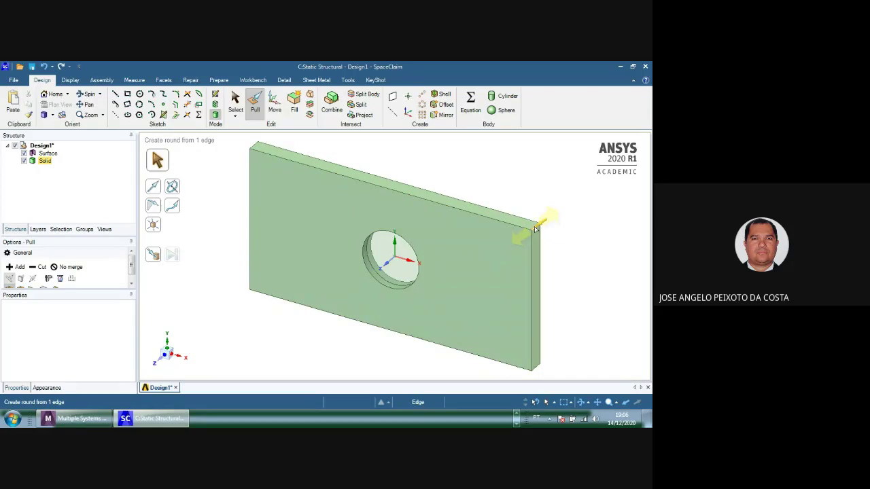
drag(535, 229, 500, 250)
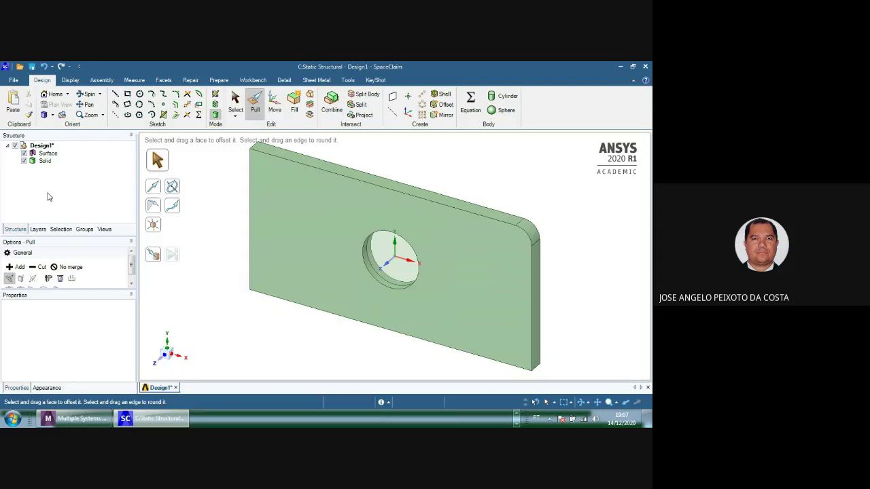
key(ctrl+z)
click(295, 187)
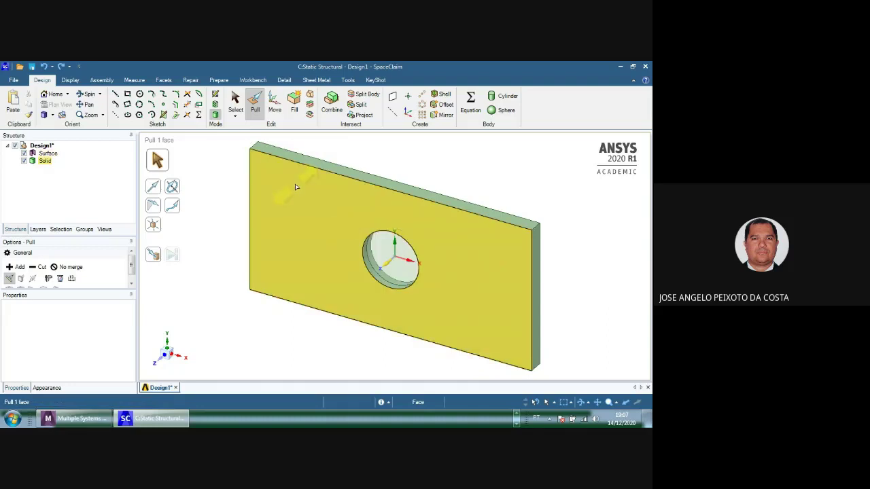
Delete the leftover circular surface body inside the plate's hole, keeping only the solid
click(371, 248)
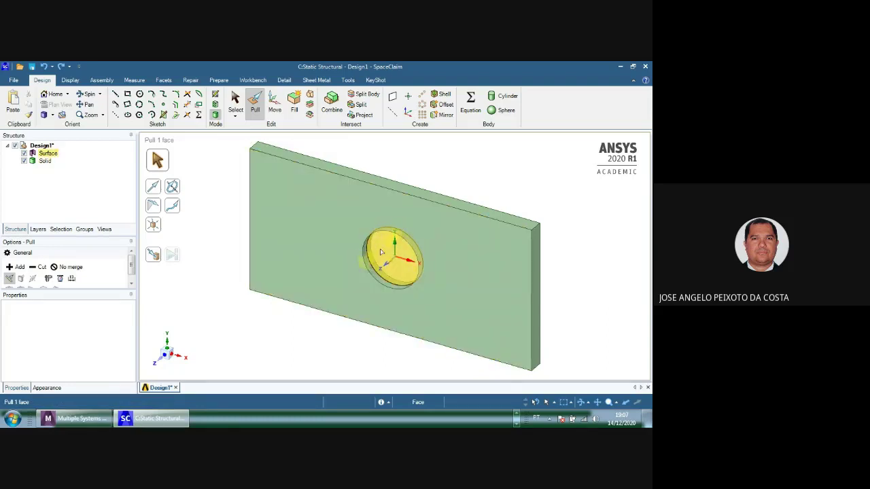
click(193, 286)
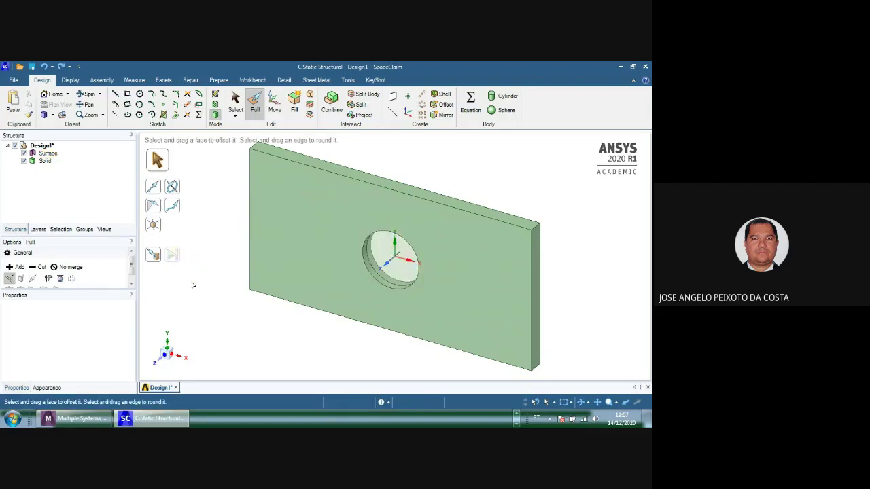
click(376, 260)
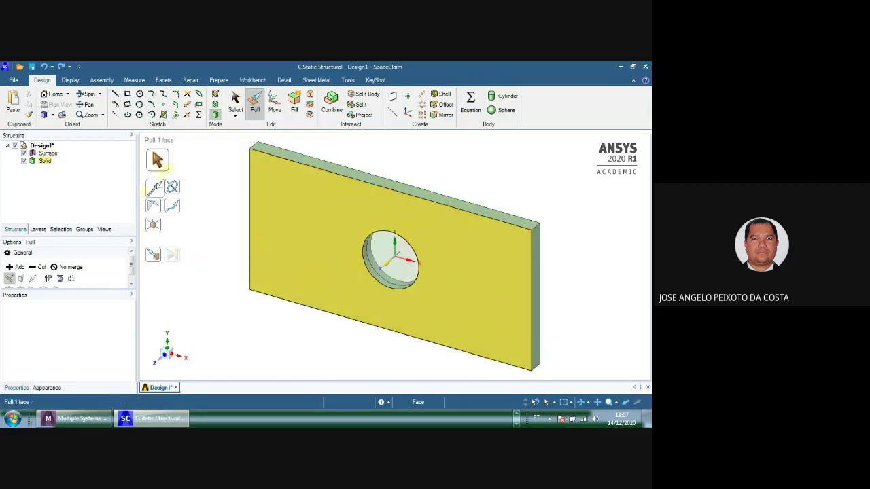
click(419, 240)
key(Escape)
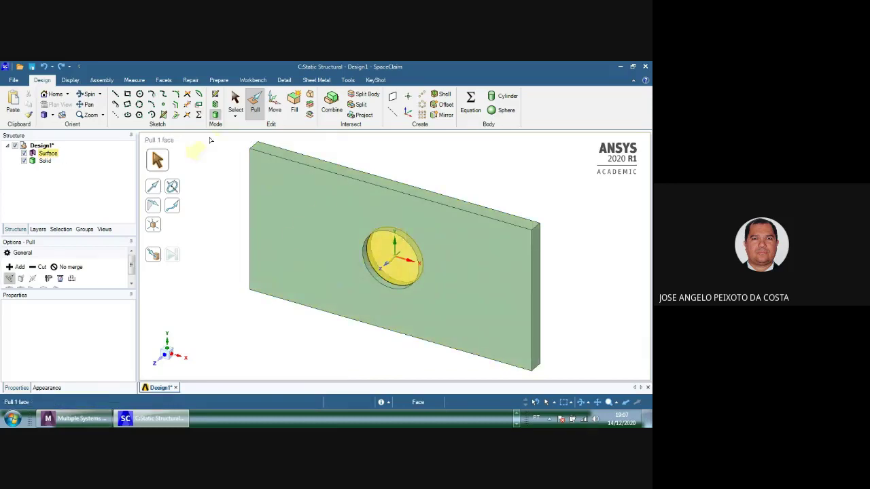
key(s)
click(384, 246)
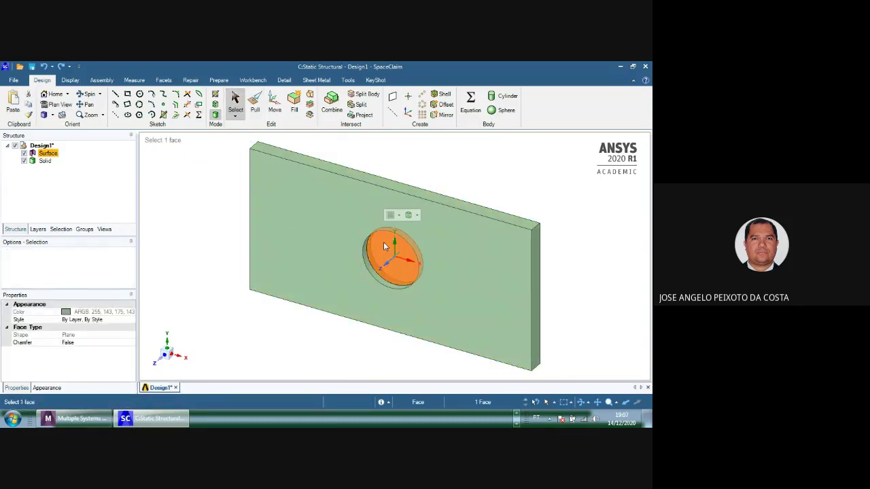
click(46, 155)
right_click(46, 155)
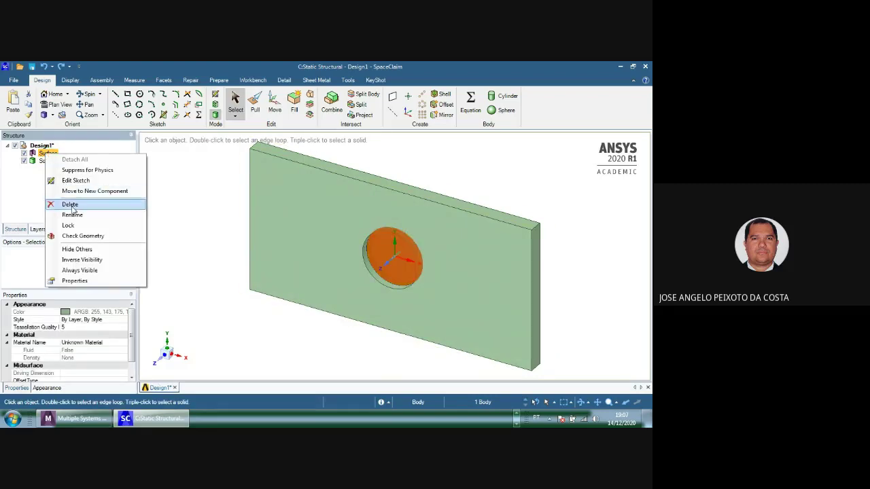
click(73, 209)
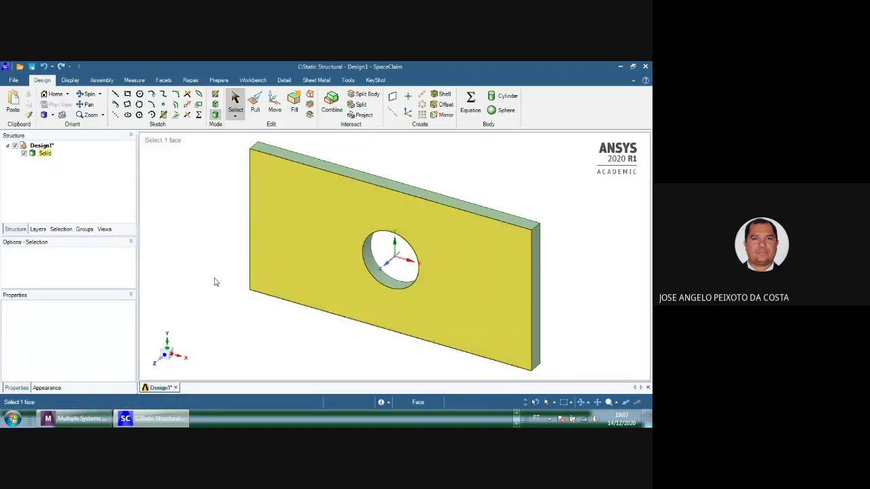
Create a named selection called FIXO from the plate's short end face on the -X side
mouse_move(202, 248)
middle_down()
mouse_move(241, 204)
mouse_move(202, 240)
middle_up()
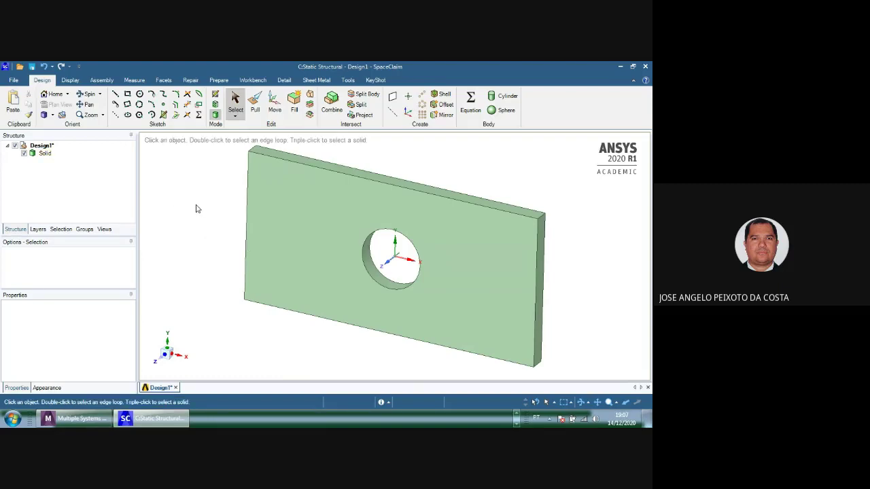
middle_drag(194, 212, 222, 205)
key(ctrl)
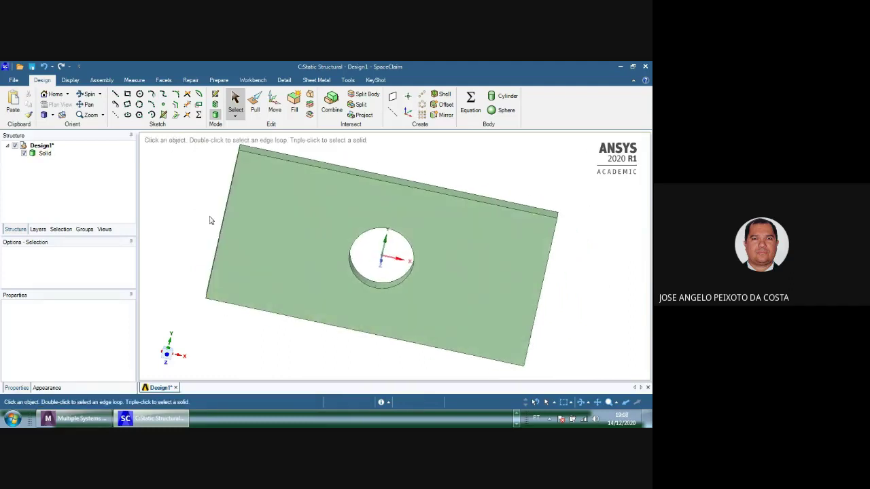
key(h)
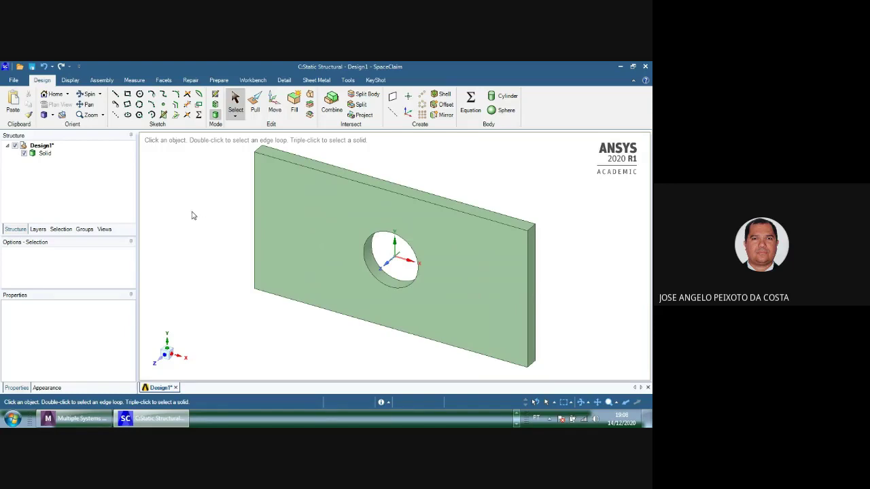
middle_drag(252, 206, 227, 207)
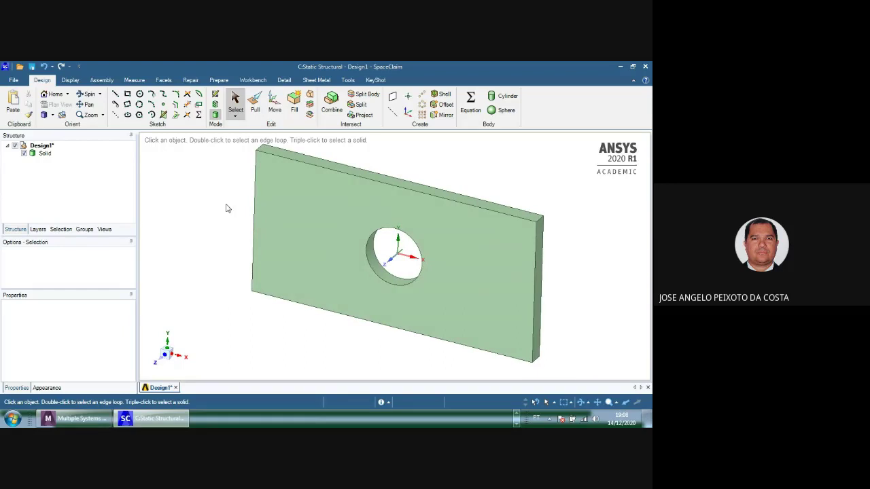
middle_drag(206, 208, 237, 221)
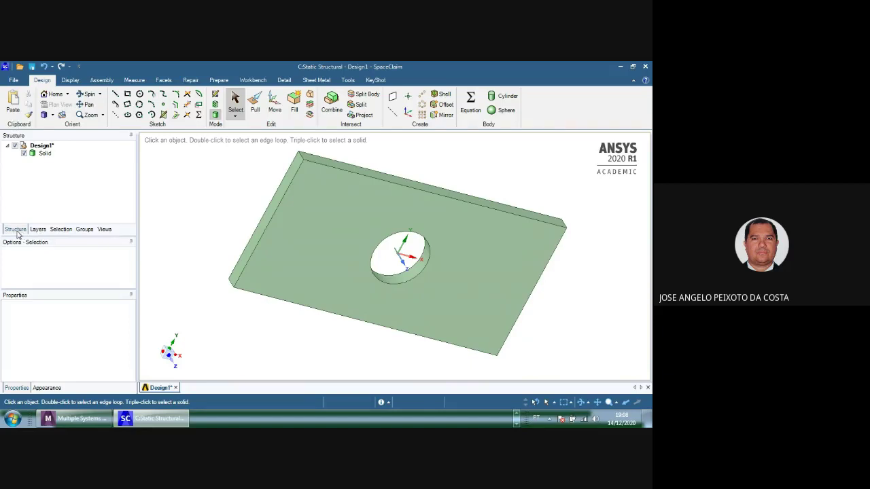
click(85, 230)
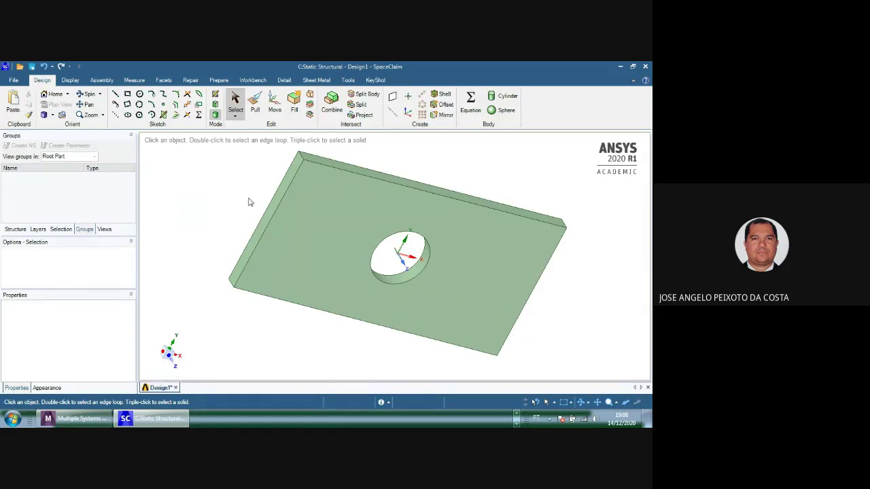
click(279, 201)
click(278, 201)
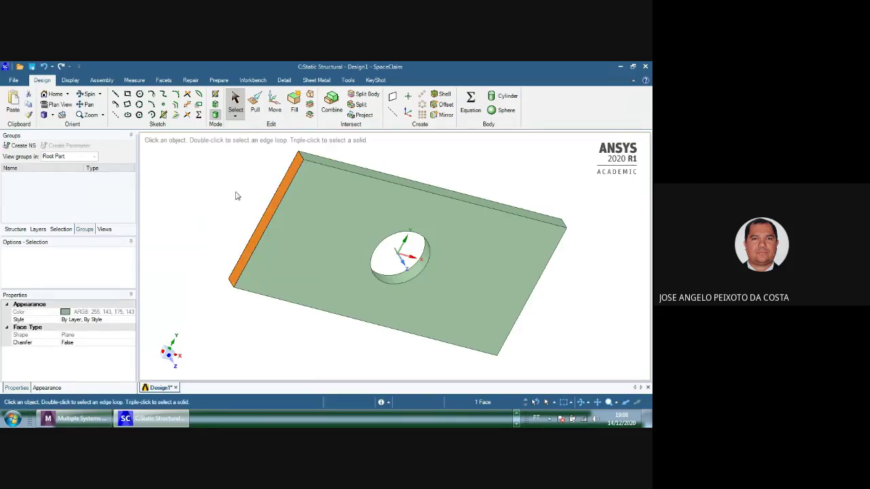
click(19, 147)
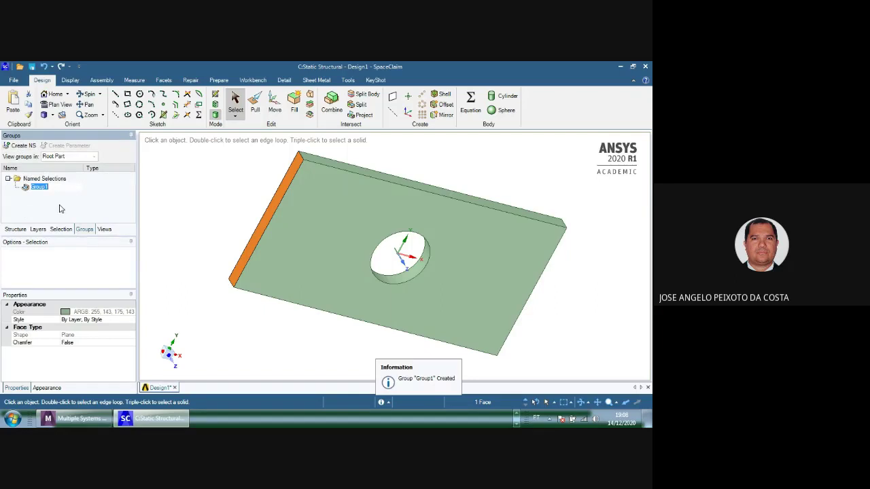
text(FIXO)
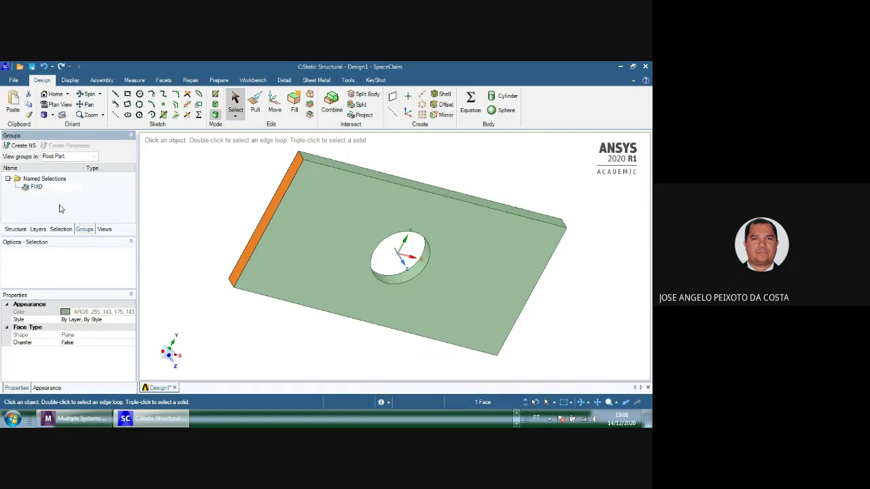
key(Return)
Create a named selection called CARGA from the plate's short end face on the +X side
middle_drag(233, 225, 144, 204)
middle_drag(213, 270, 196, 261)
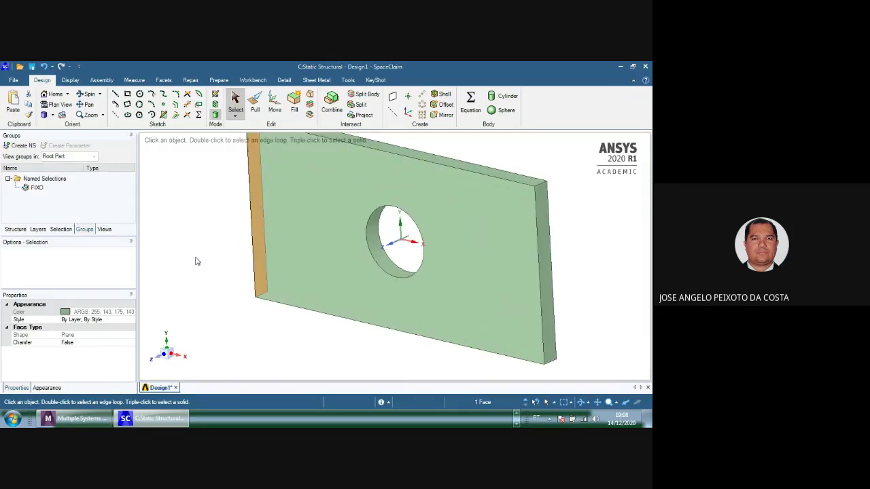
scroll(196, 261, down, 2)
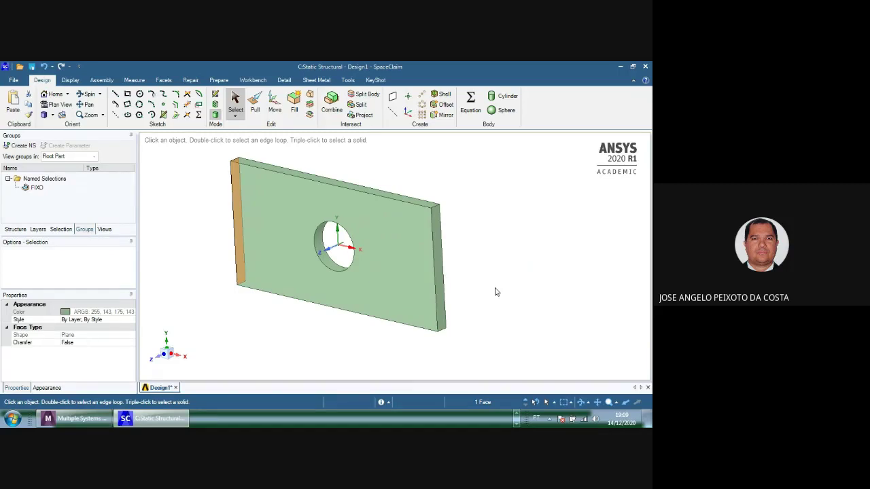
click(439, 255)
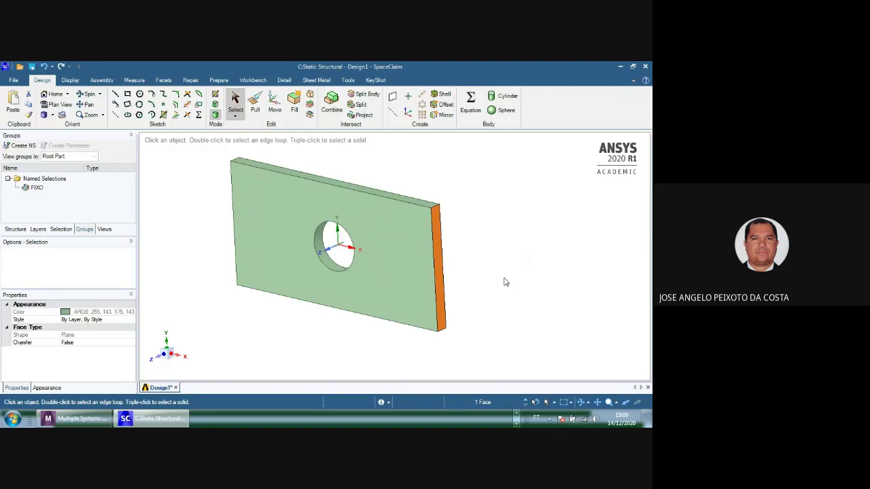
key(ctrl+g)
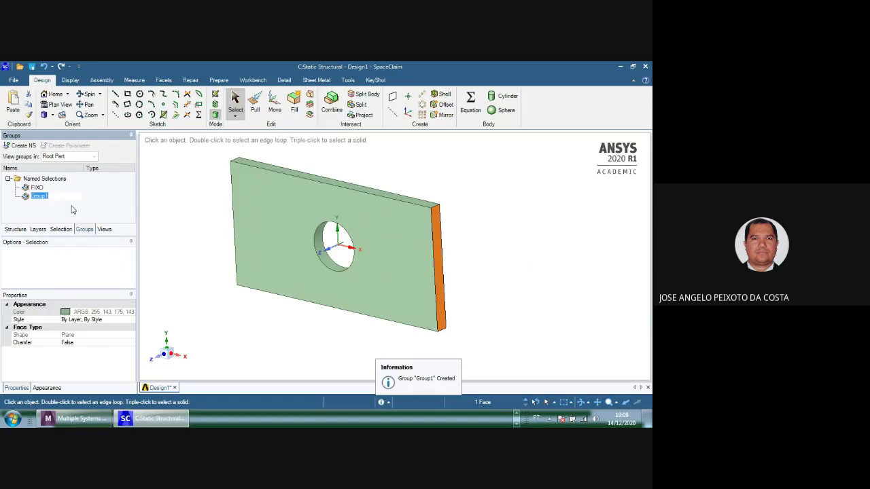
text(FOR)
key(BackSpace)
key(BackSpace)
key(BackSpace)
text(CARGA)
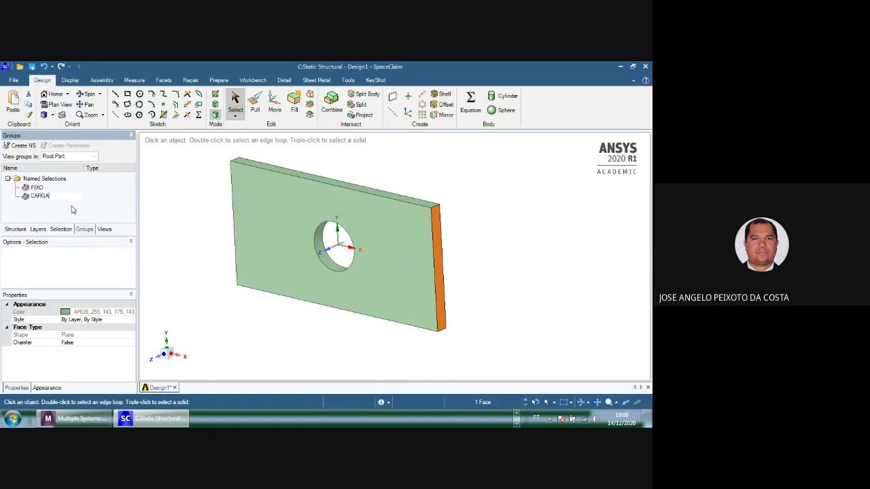
key(Return)
click(212, 243)
Close the SpaceClaim geometry editor and switch to the Workbench project schematic
mouse_move(186, 220)
middle_down()
mouse_move(214, 202)
mouse_move(345, 208)
mouse_move(192, 208)
middle_up()
click(645, 66)
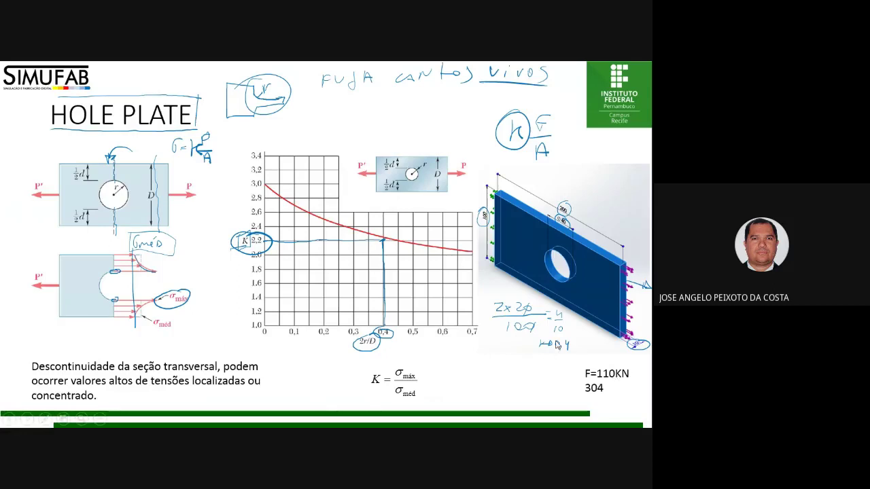
key(alt+Tab)
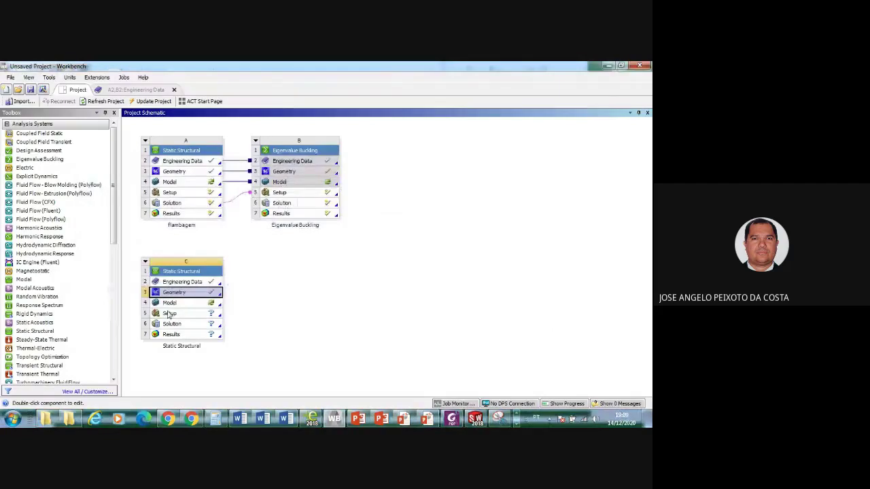
Rename the Static Structural system C as HOLEPLATE3D
click(144, 262)
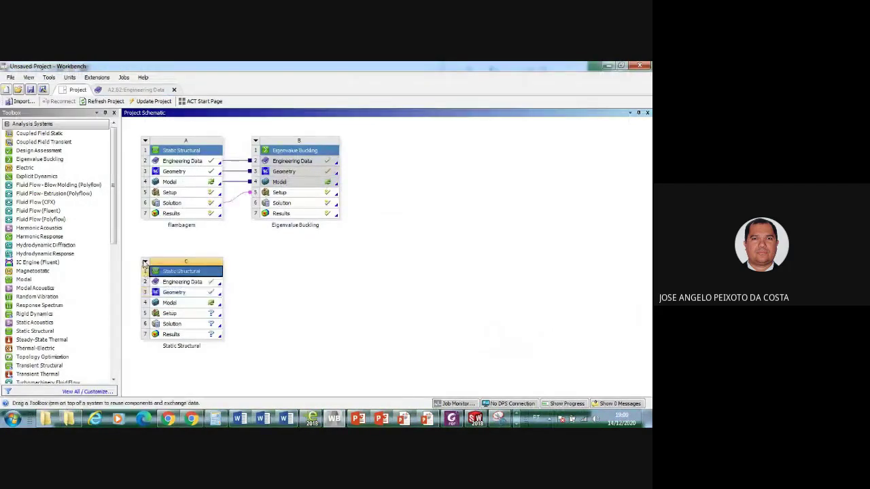
click(178, 351)
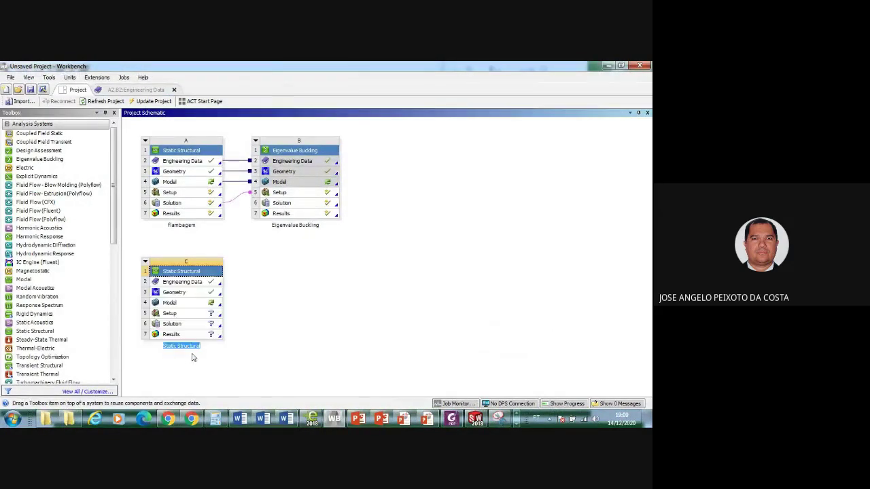
text(HOLEPLA)
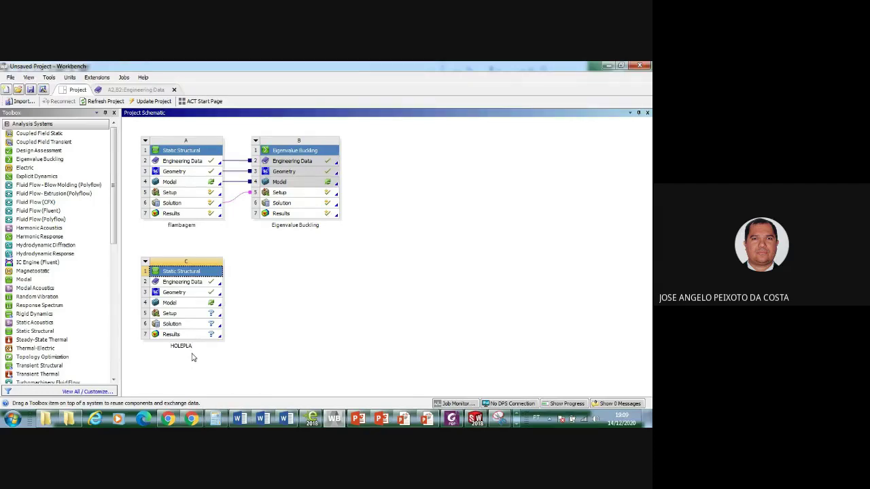
text(TE3D)
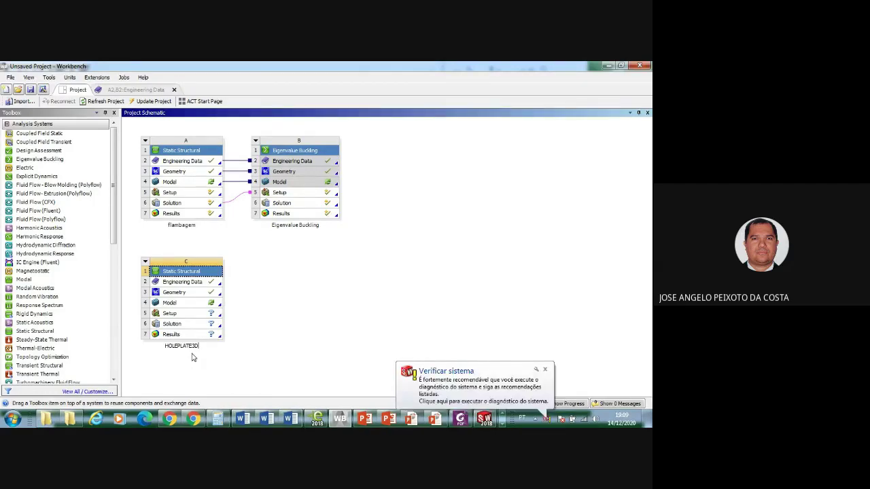
key(Return)
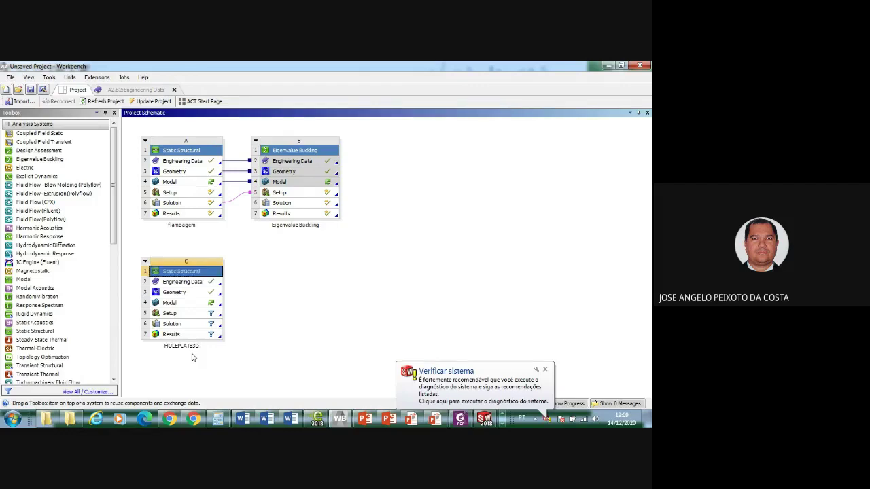
Open the HOLEPLATE3D system's model in Mechanical and dismiss the low-memory notification
click(185, 304)
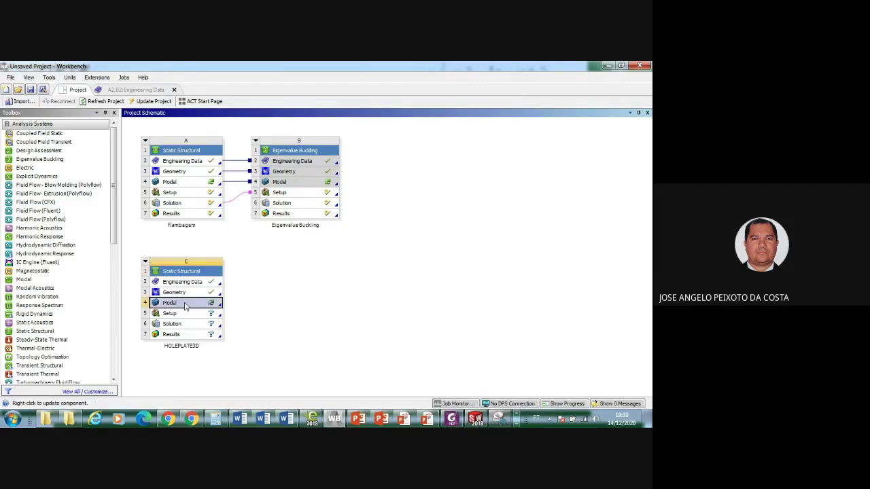
double_click(186, 306)
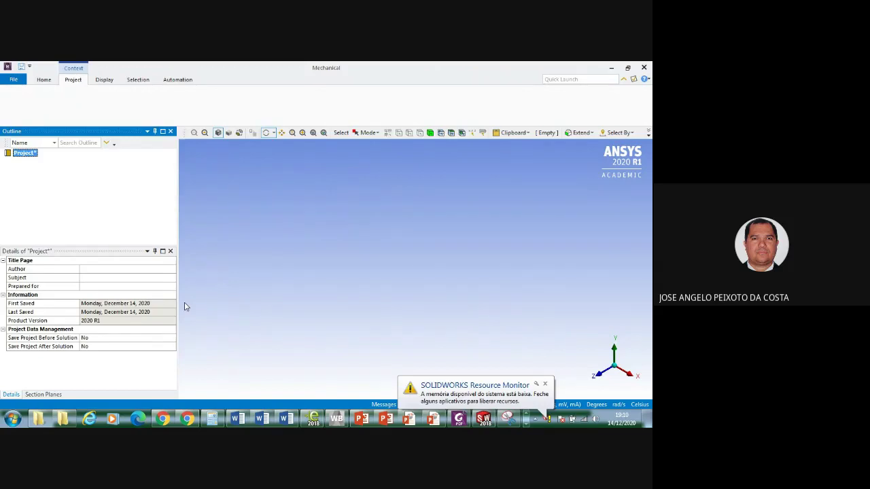
click(544, 385)
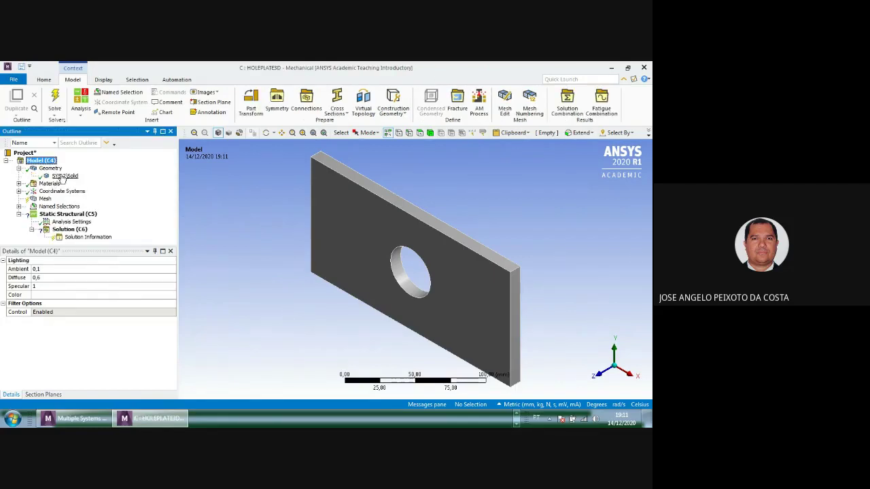
Review the solid body's material settings and generate the plate's mesh with the default element size
click(63, 176)
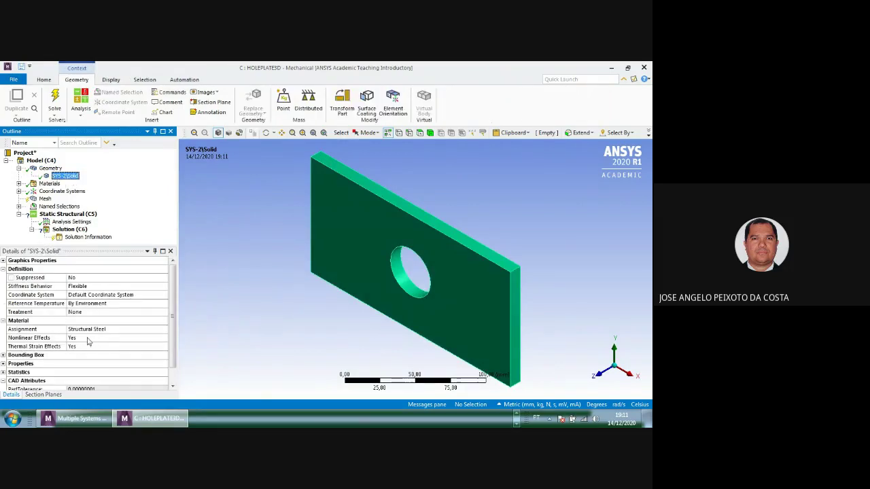
click(19, 169)
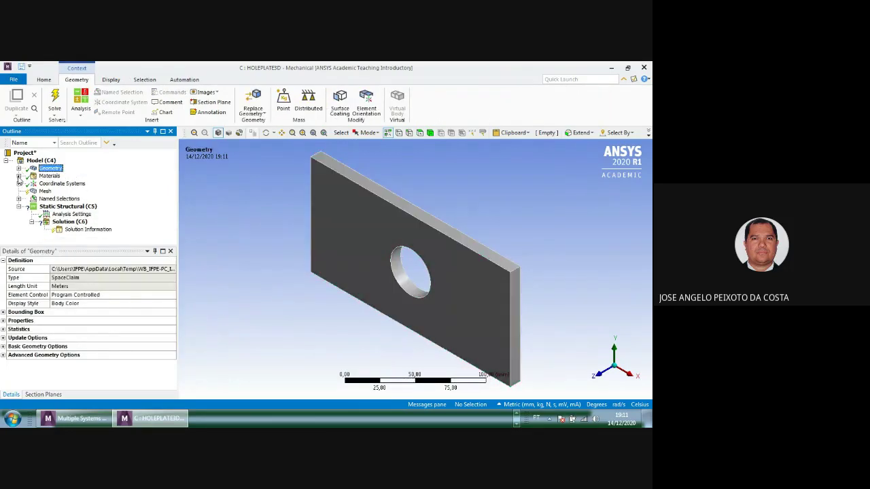
click(19, 176)
click(19, 176)
click(43, 191)
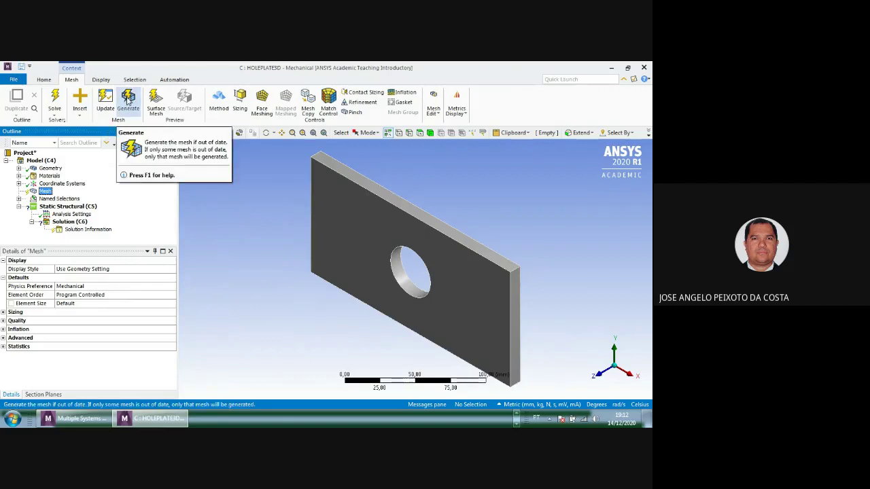
click(128, 101)
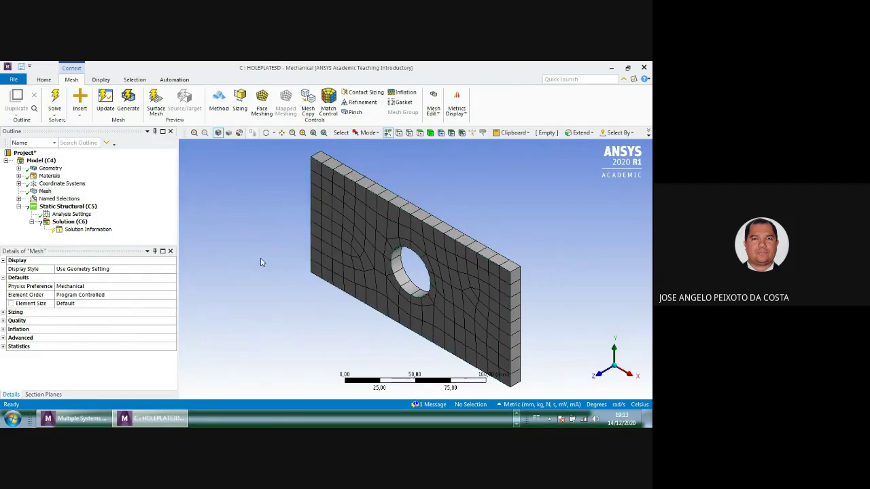
click(74, 304)
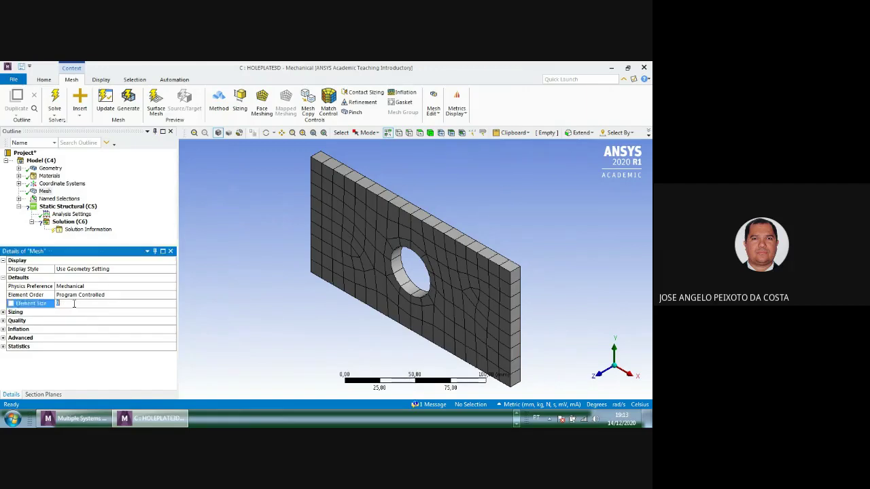
key(Escape)
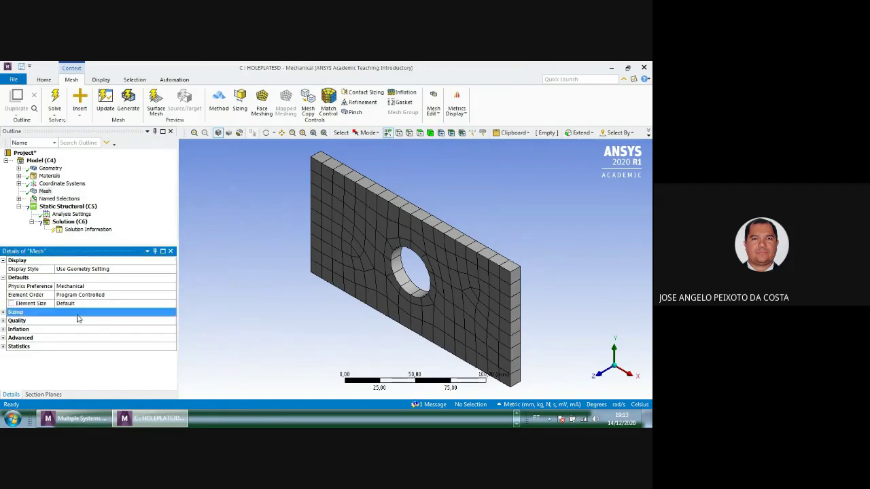
click(75, 304)
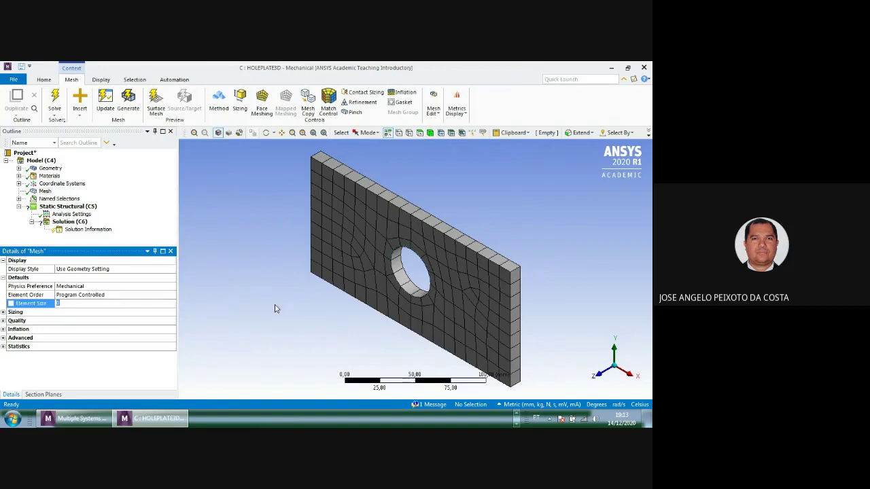
click(265, 227)
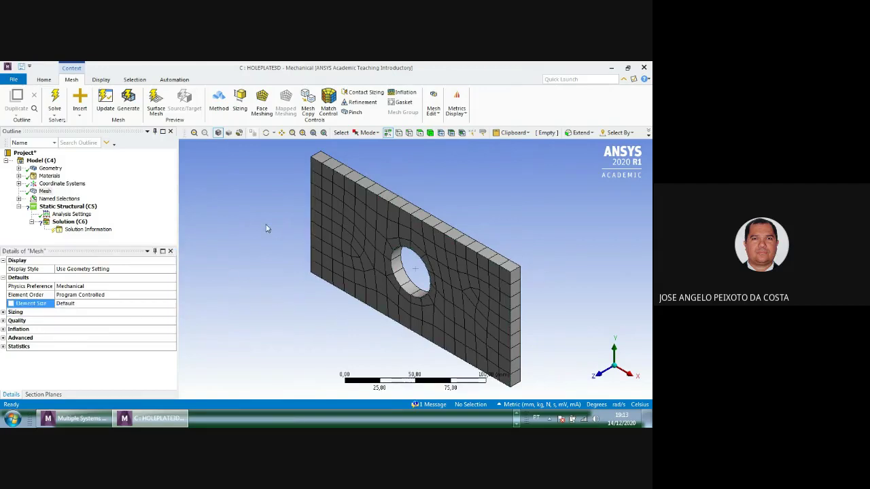
Show the mesh statistics and regenerate the plate's mesh with a 2 mm element size
click(4, 346)
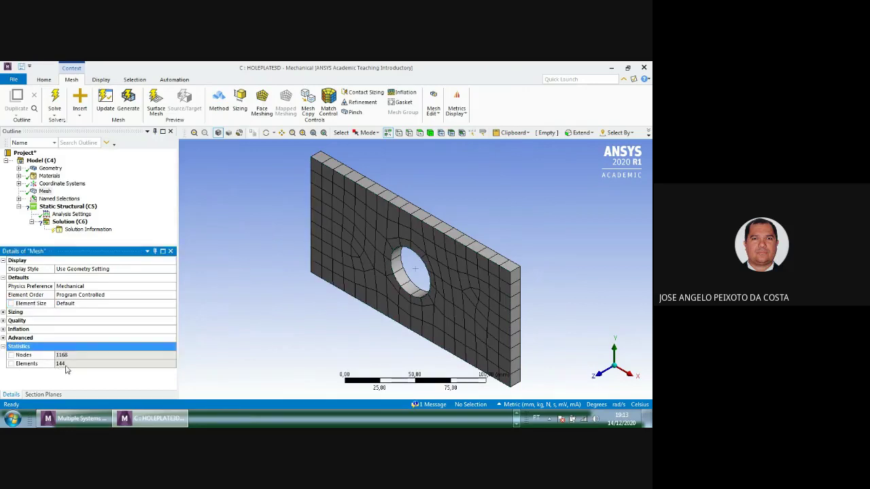
click(73, 304)
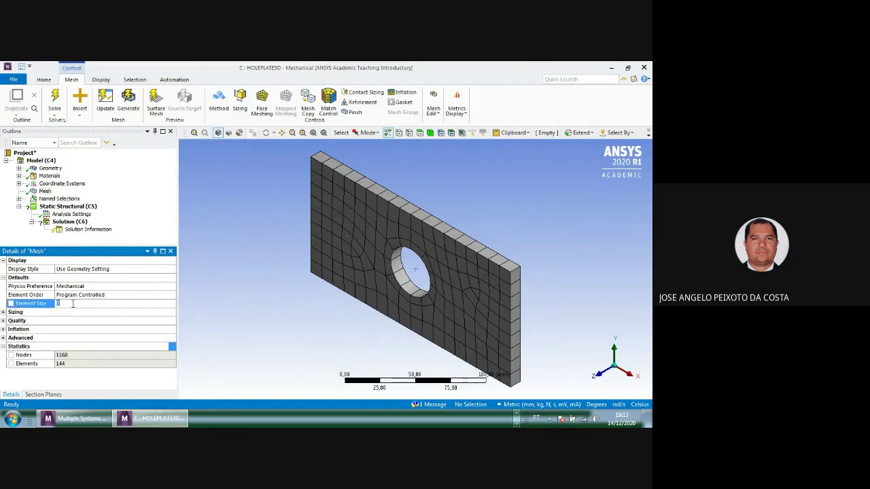
text(2,)
key(Return)
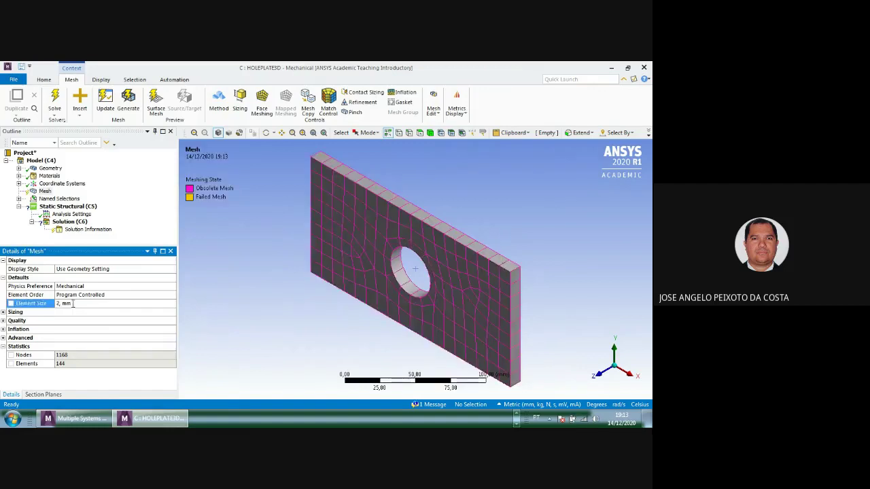
click(126, 103)
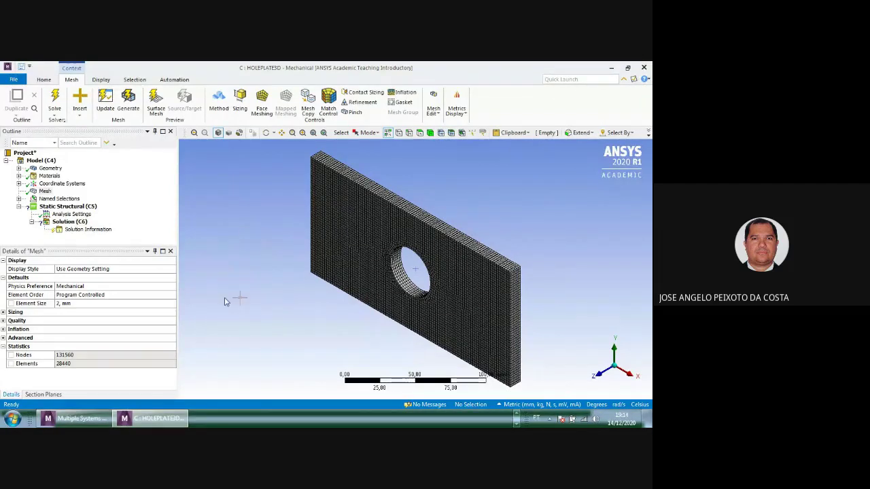
Set the mesh quality metric to Skewness and enlarge the Mesh Metrics chart
click(3, 321)
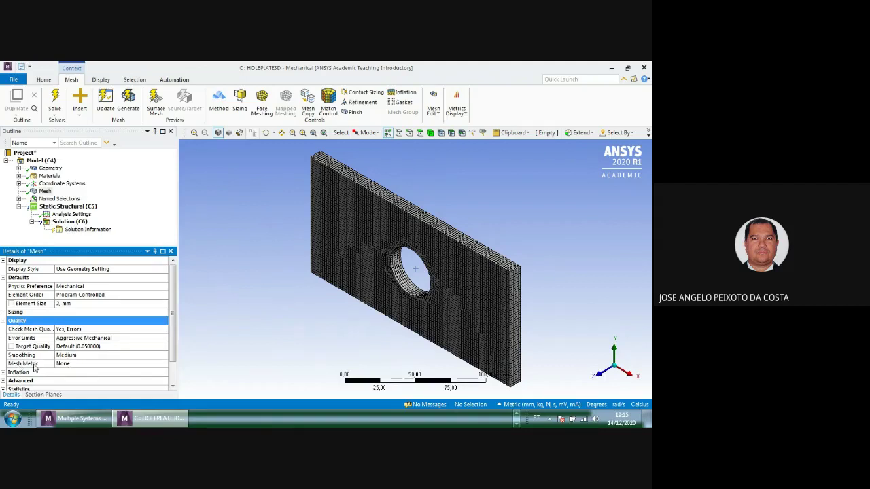
click(83, 366)
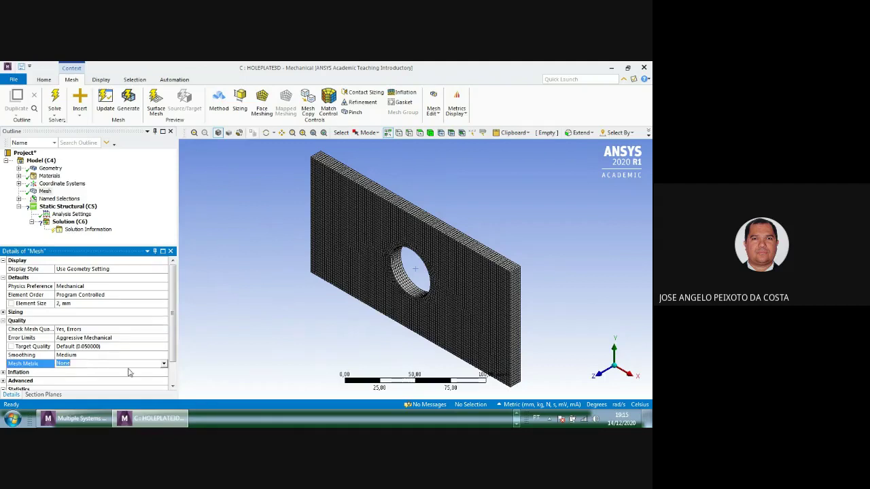
click(164, 365)
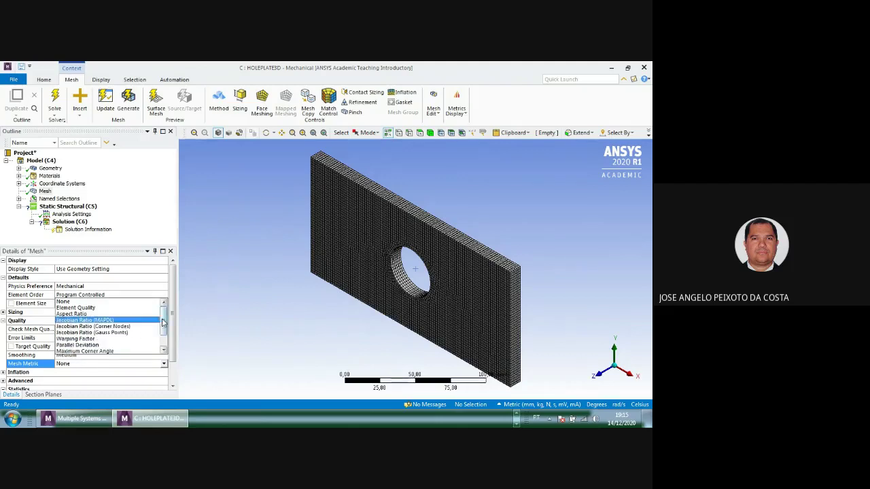
drag(163, 322, 165, 340)
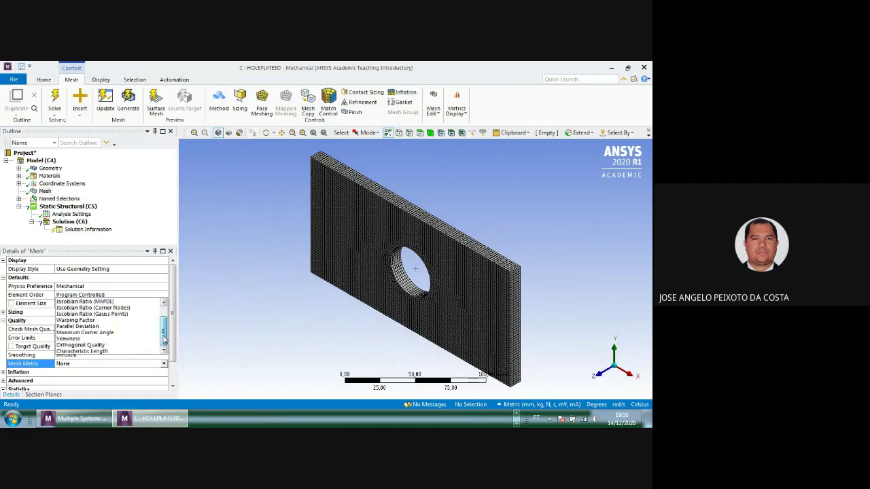
click(69, 340)
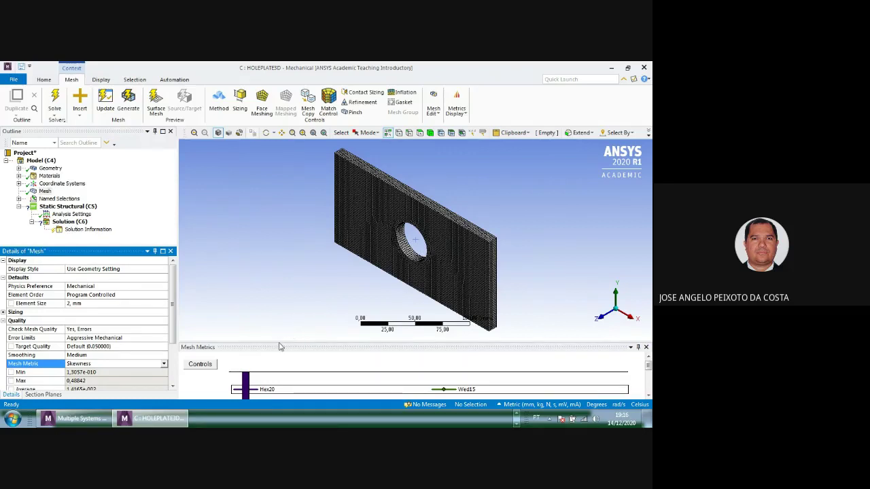
drag(279, 341, 272, 268)
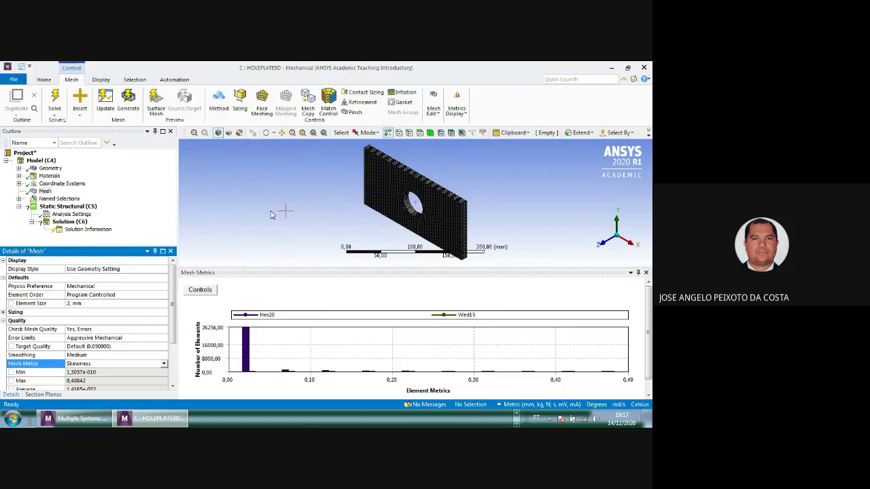
Isolate the elements behind the low-skewness bars of the Mesh Metrics chart and inspect their distribution on the plate
click(246, 350)
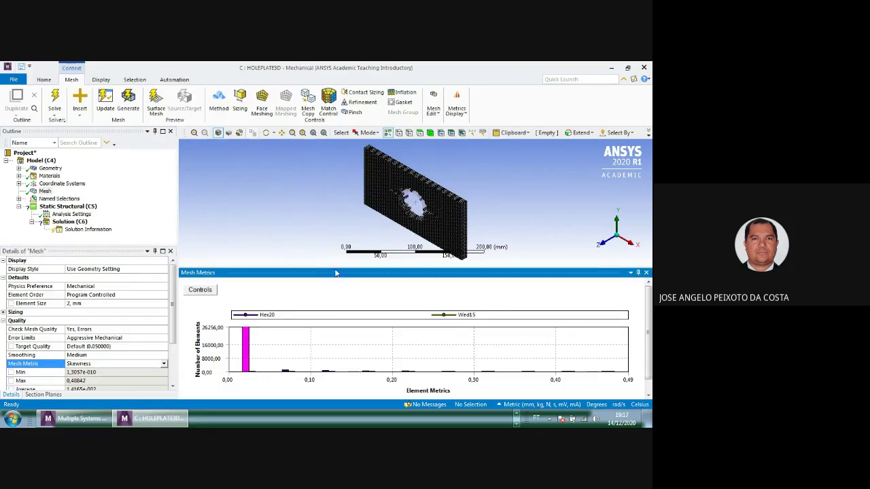
middle_drag(323, 219, 354, 211)
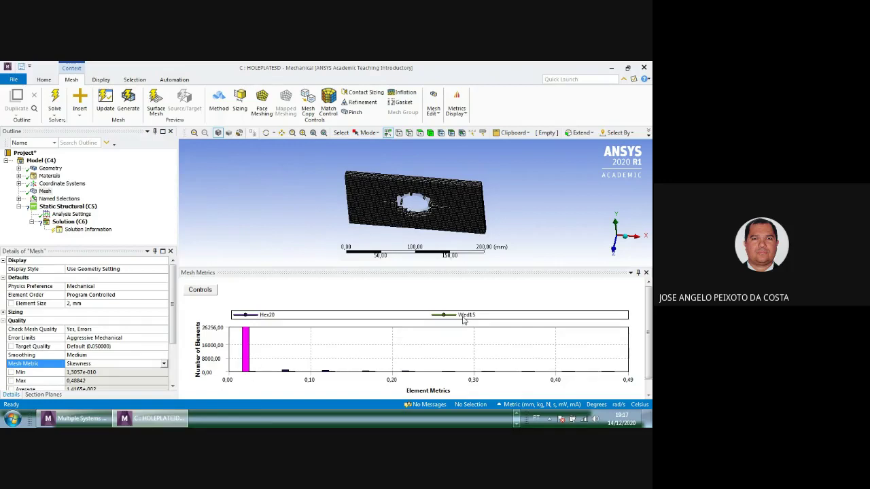
click(292, 376)
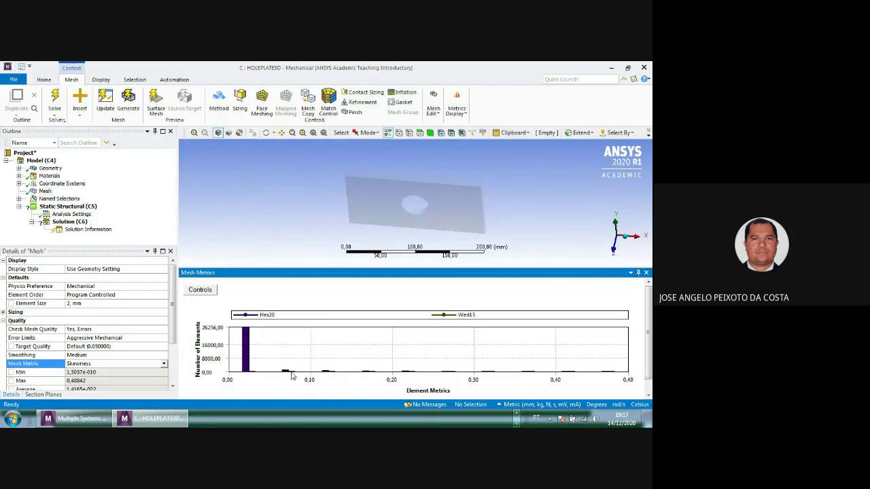
click(254, 376)
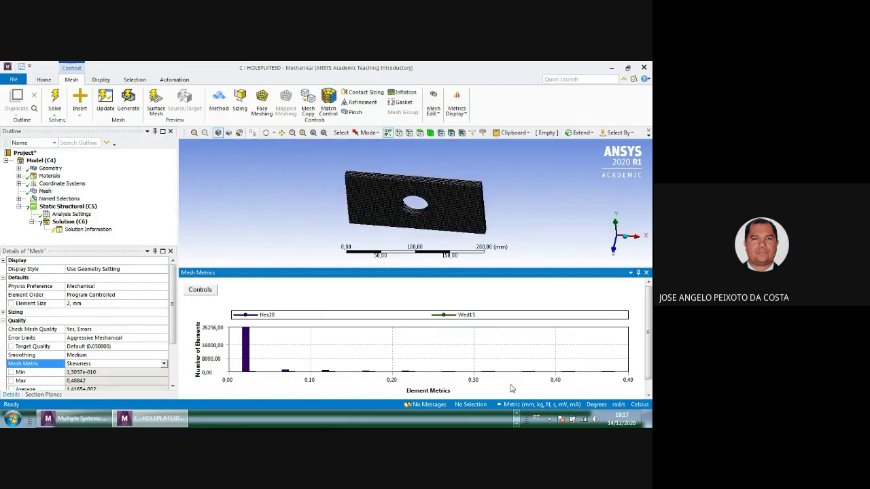
Isolate the elements in the highest-skewness bar and examine where they lie near the hole
click(610, 376)
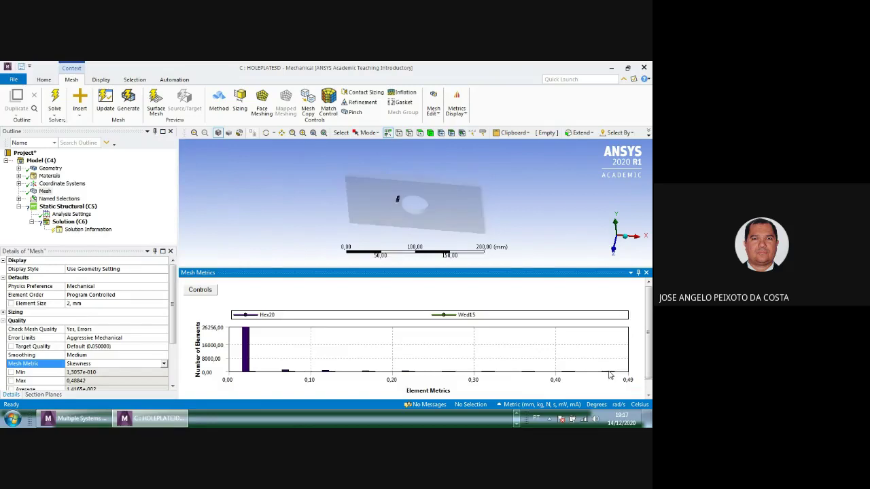
scroll(403, 198, up, 2)
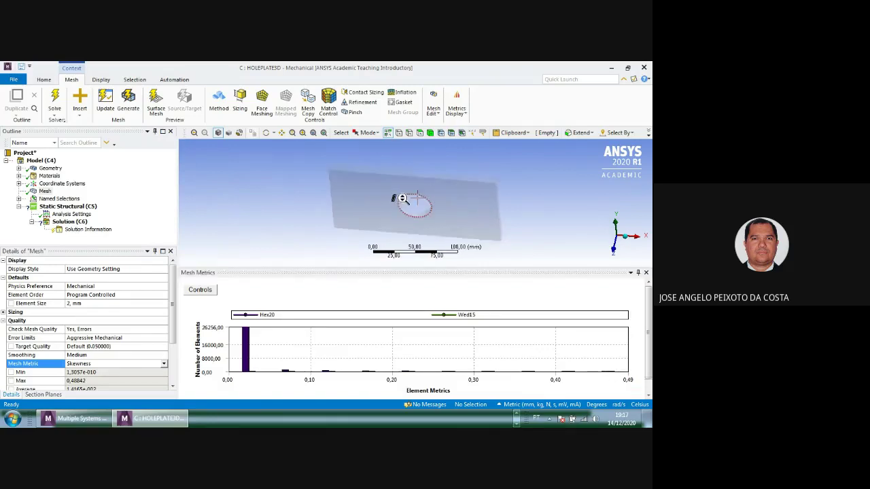
scroll(380, 194, up, 4)
middle_drag(346, 184, 326, 185)
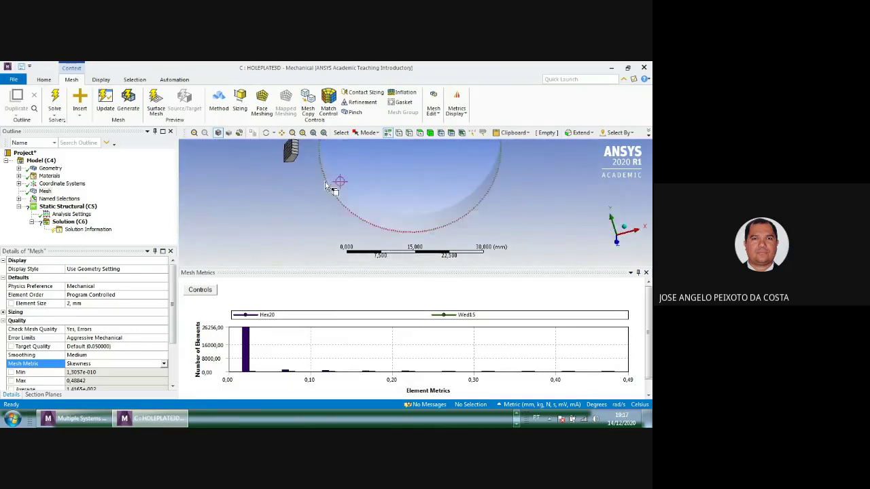
click(384, 295)
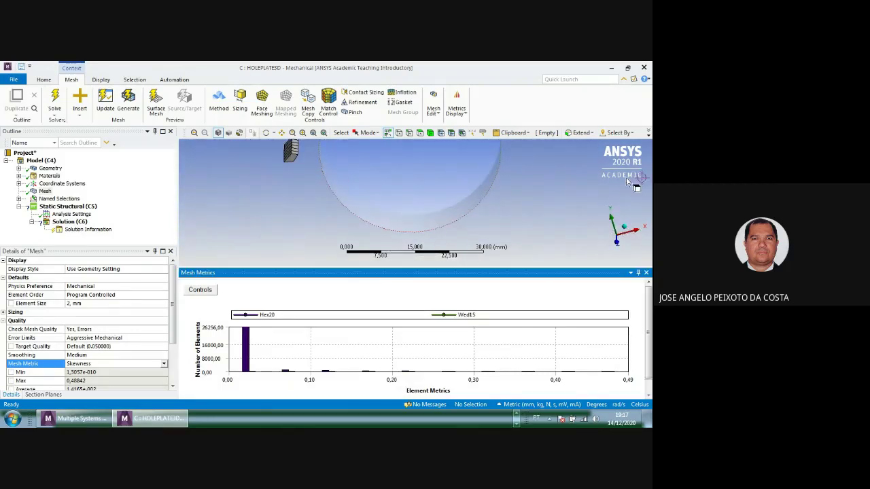
click(583, 196)
middle_drag(485, 195, 471, 199)
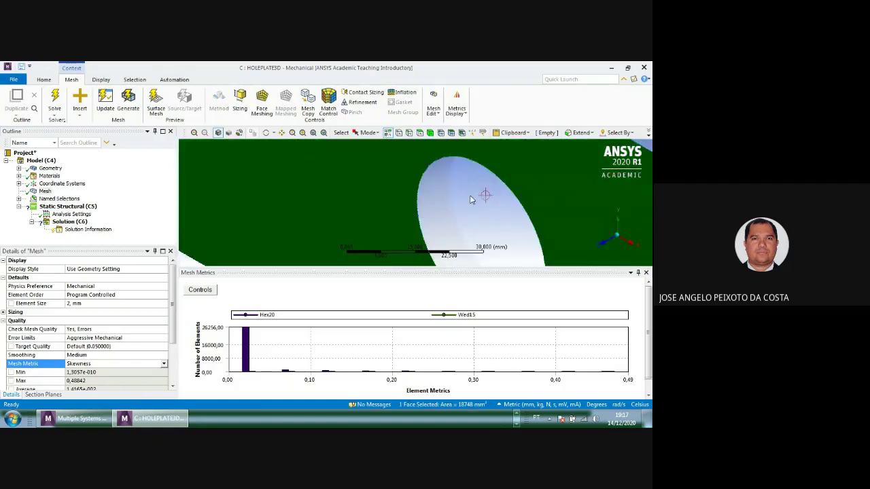
scroll(471, 199, down, 5)
click(306, 188)
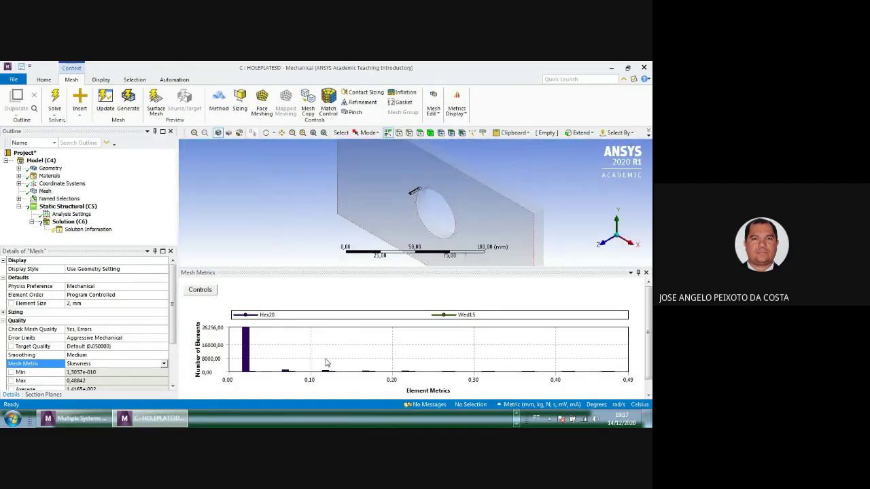
Isolate the lowest-skewness Hex20 elements again, reduce the Mesh Metrics chart and review the skewness and mesh statistics
click(235, 299)
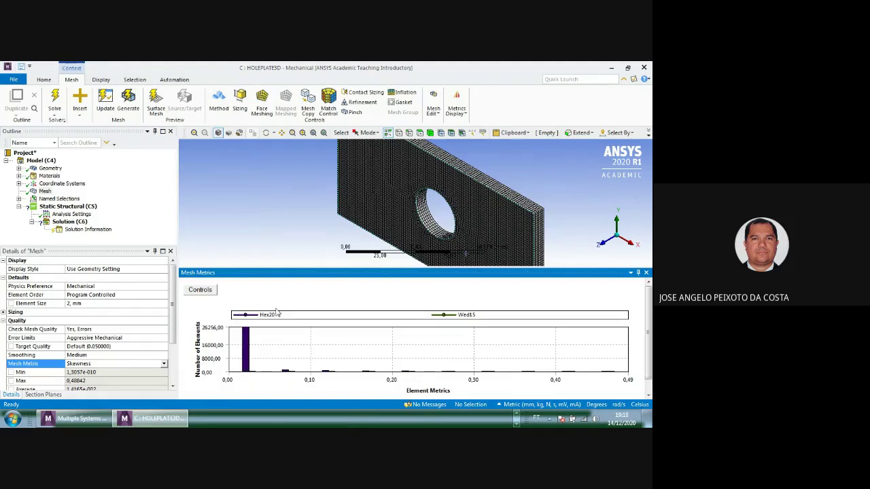
click(246, 340)
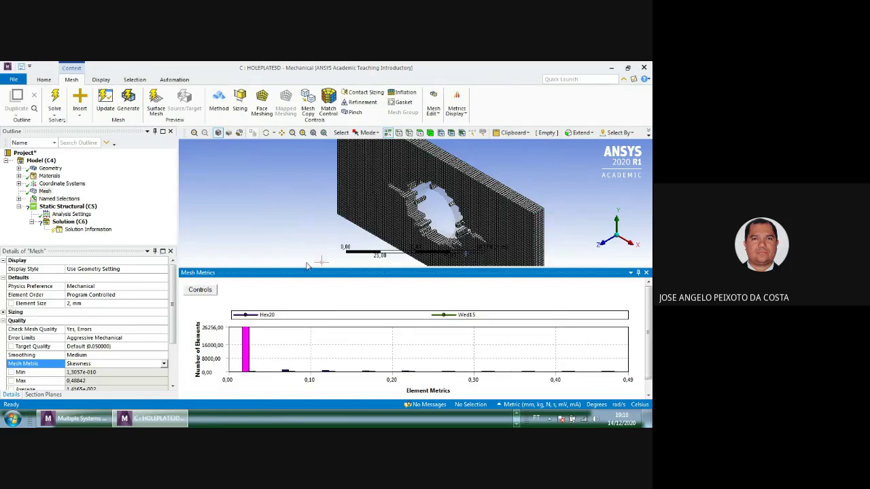
drag(306, 267, 310, 301)
scroll(90, 377, down, 3)
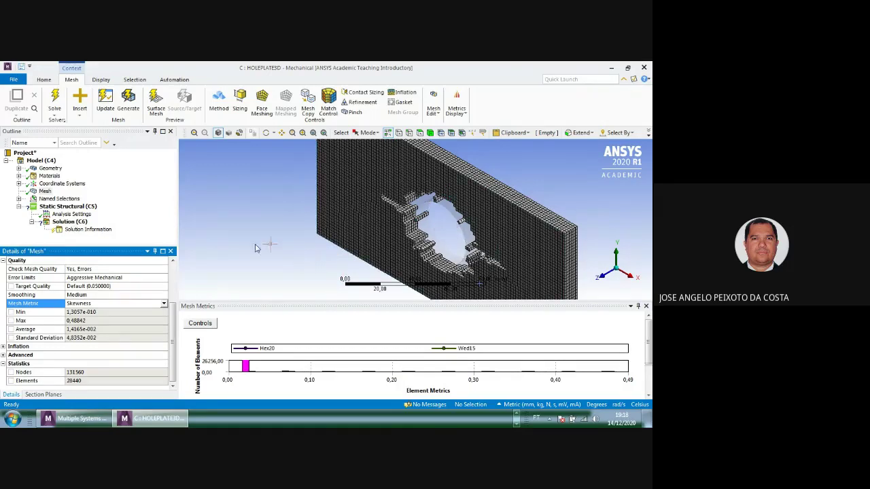
Set the mesh element size to 5 mm and regenerate the plate's mesh
click(45, 191)
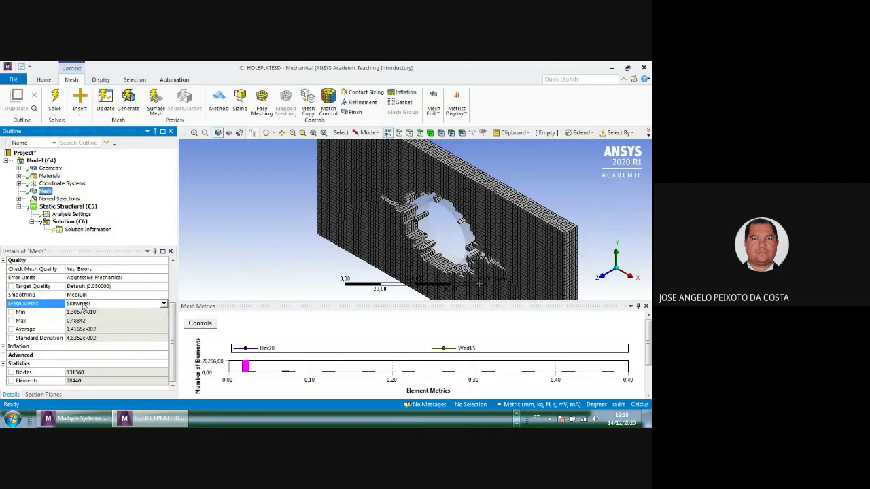
scroll(80, 308, up, 2)
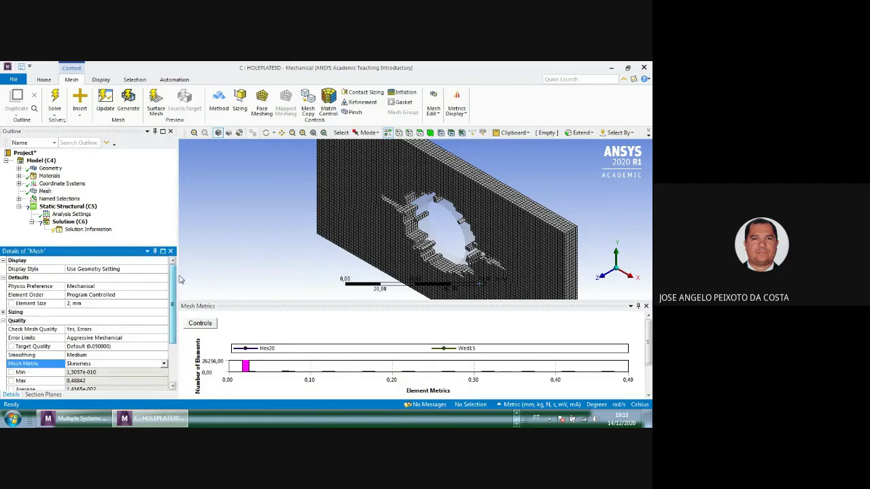
click(76, 304)
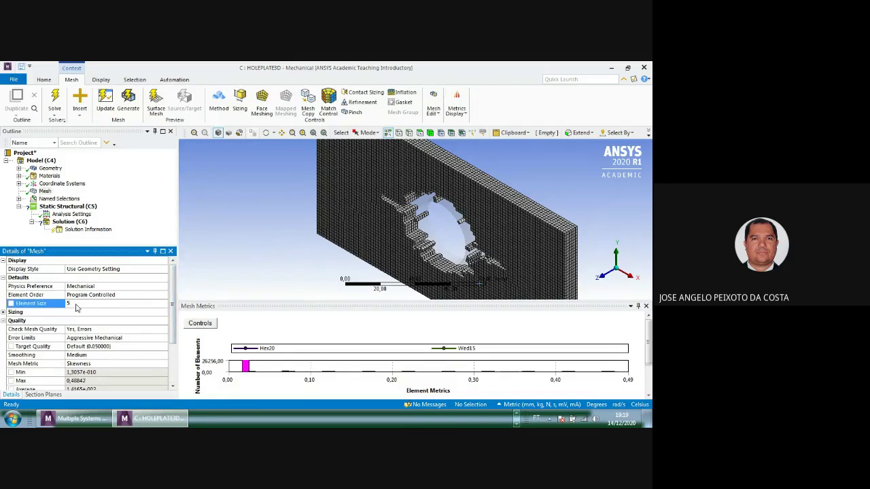
key(Return)
click(128, 102)
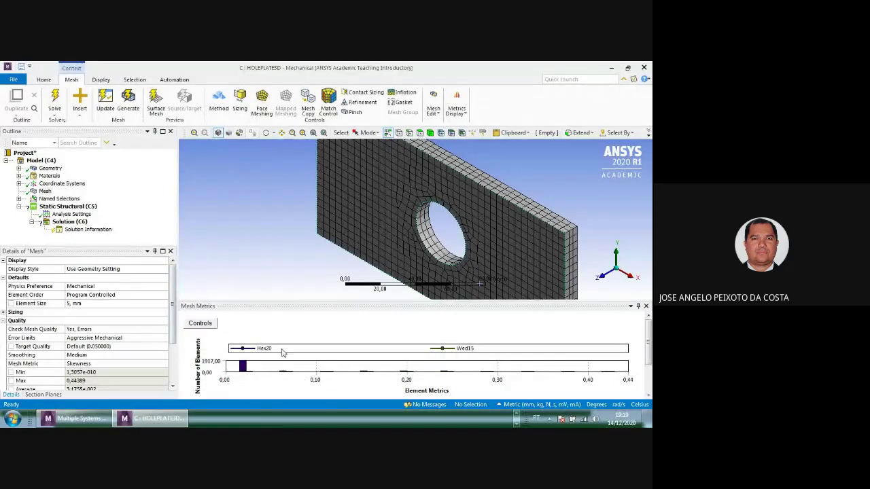
Review the regenerated mesh's skewness values and node and element counts, shrinking the Mesh Metrics chart to enlarge the model view
scroll(173, 360, down, 3)
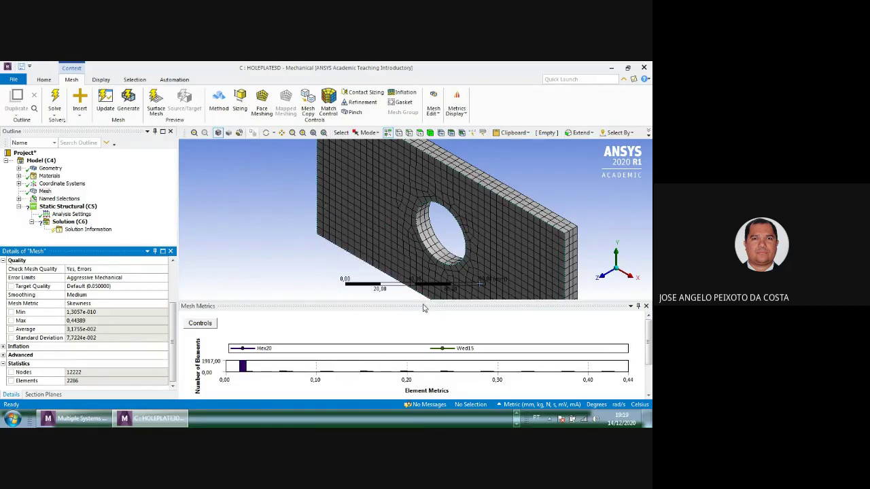
drag(421, 300, 419, 356)
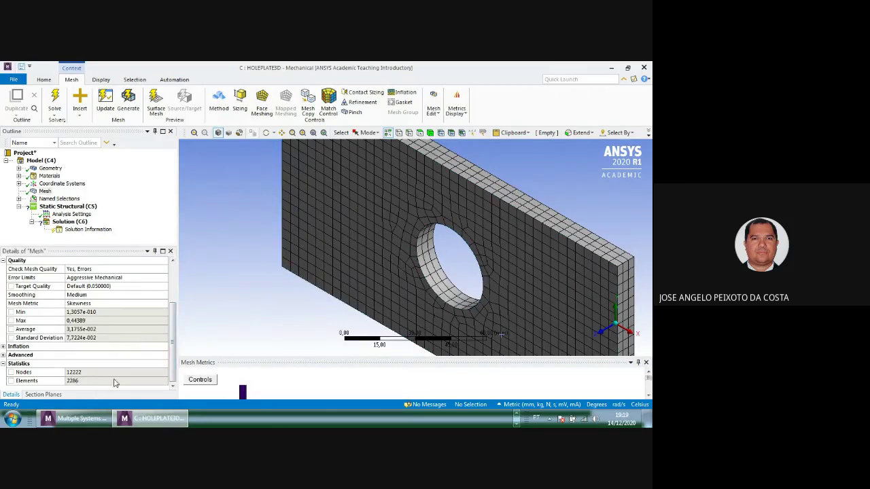
scroll(255, 239, down, 3)
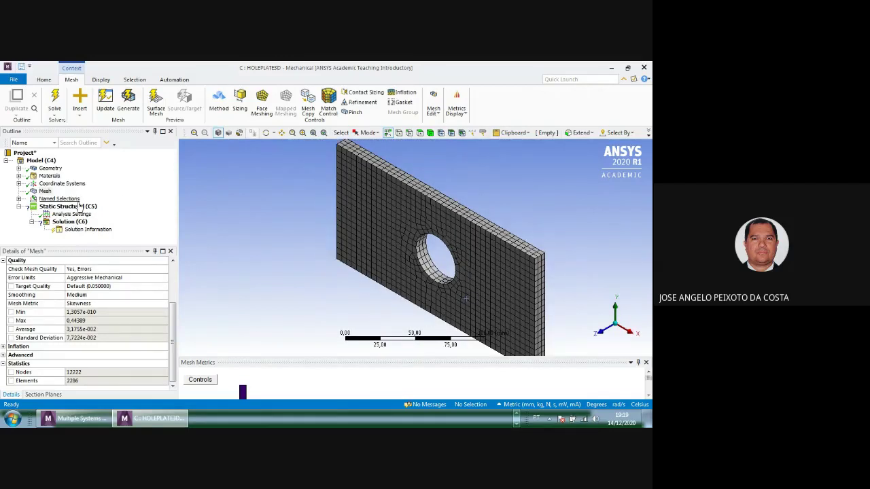
Examine which plate faces the FIXO and CARGA named selections cover, then fit the whole plate in an isometric view
click(18, 198)
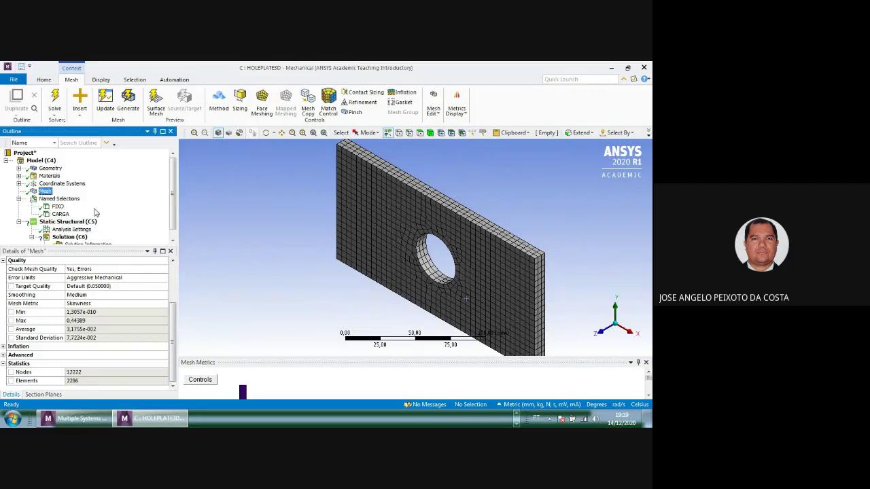
click(58, 206)
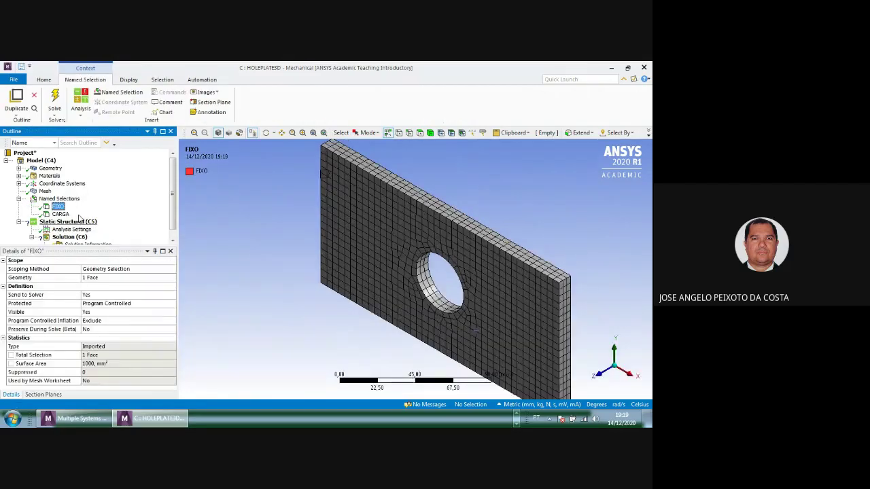
middle_drag(381, 272, 421, 265)
click(60, 215)
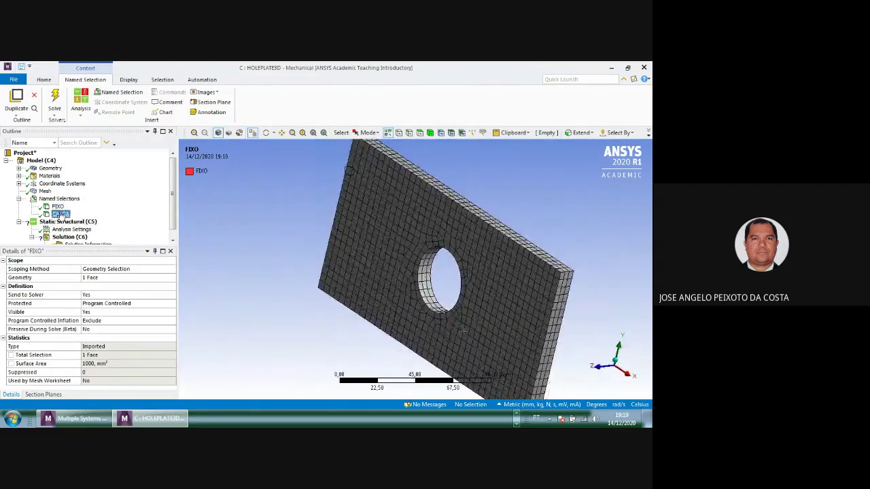
middle_drag(254, 268, 258, 251)
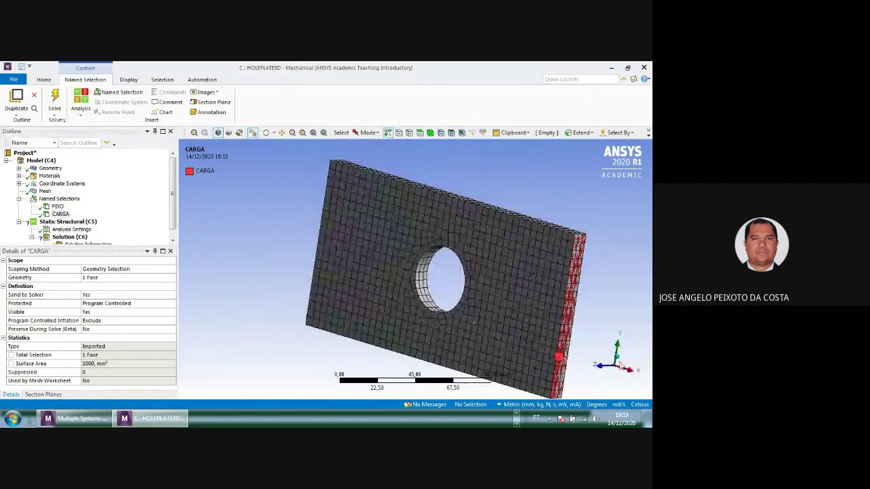
click(619, 360)
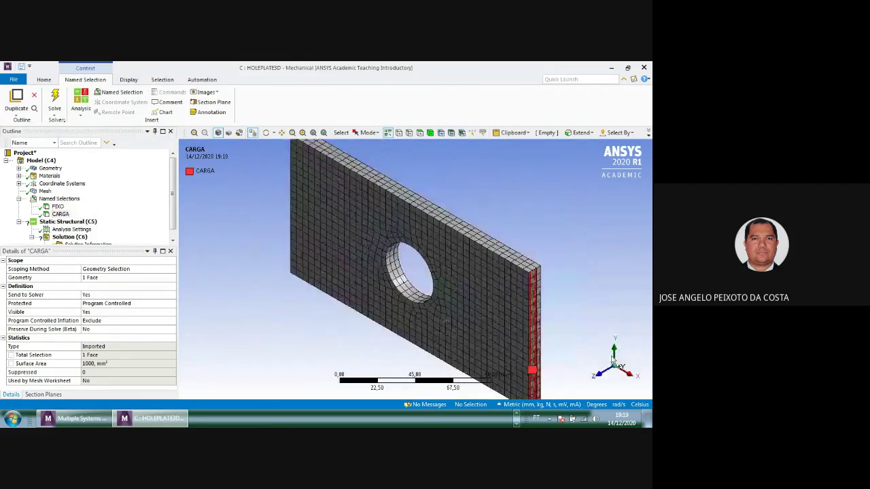
click(19, 198)
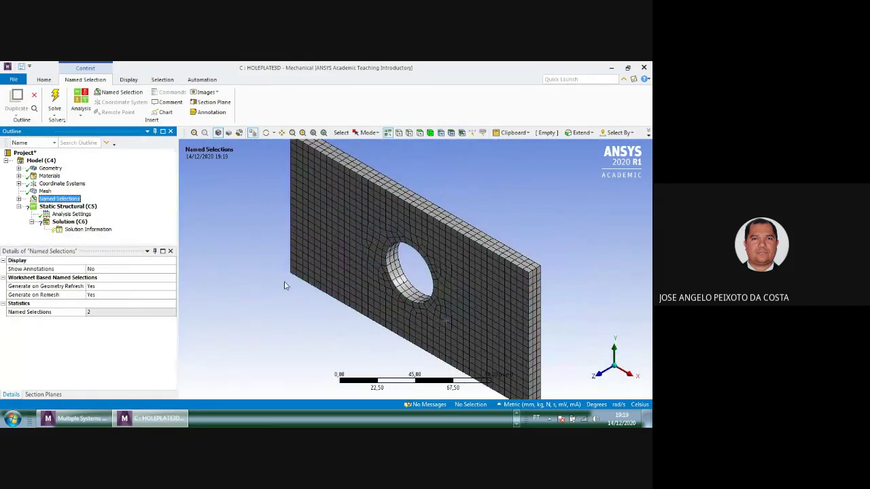
click(246, 234)
key(F7)
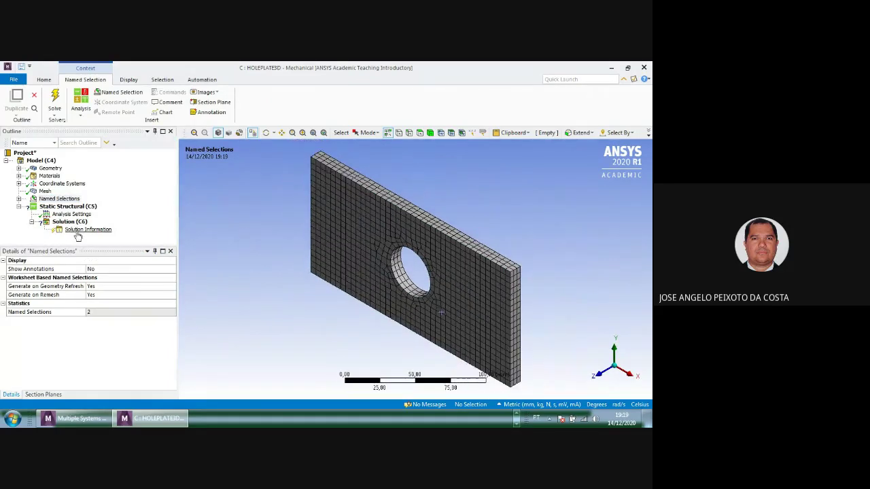
Add a fixed support to the static structural analysis, scoped to the named selection FIXO
click(71, 207)
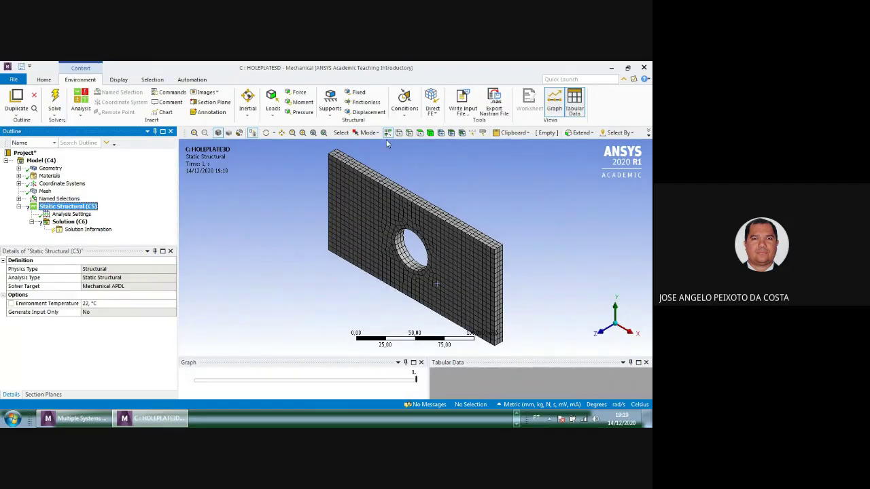
click(360, 93)
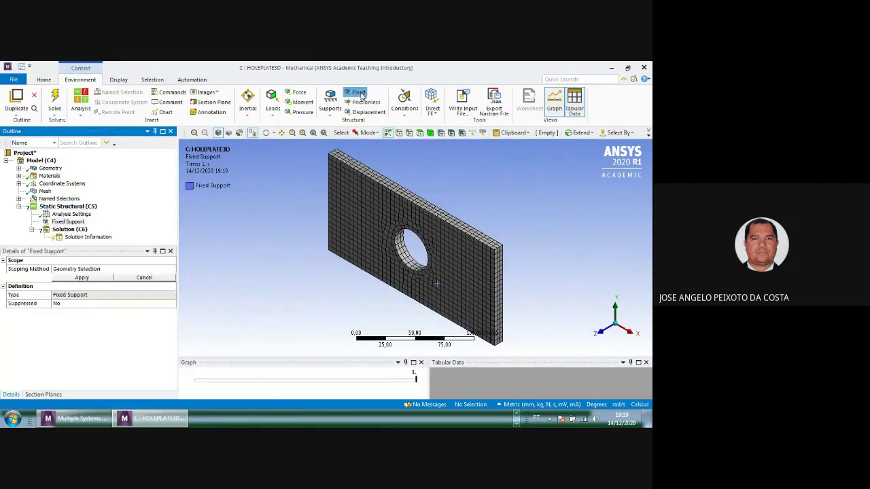
middle_drag(291, 185, 358, 197)
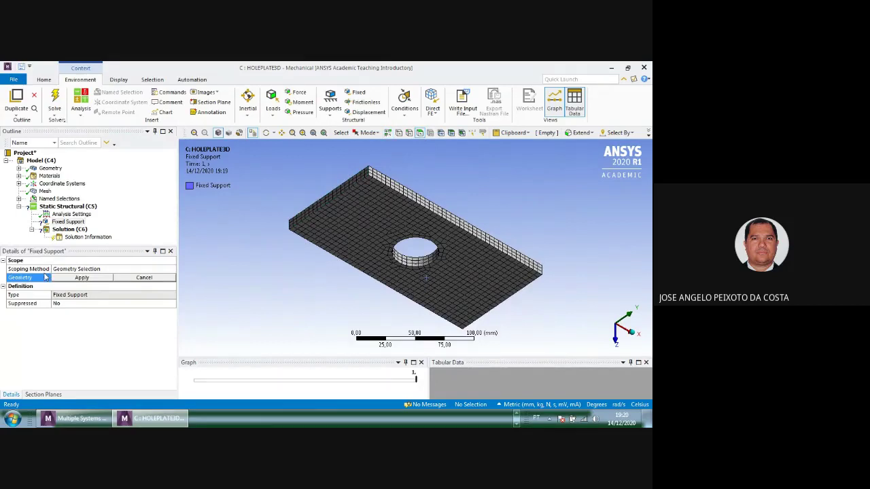
click(117, 270)
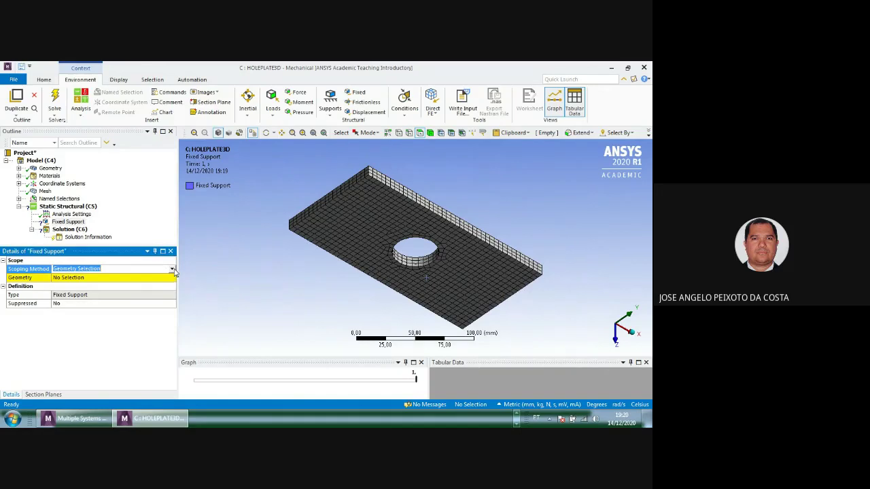
click(173, 270)
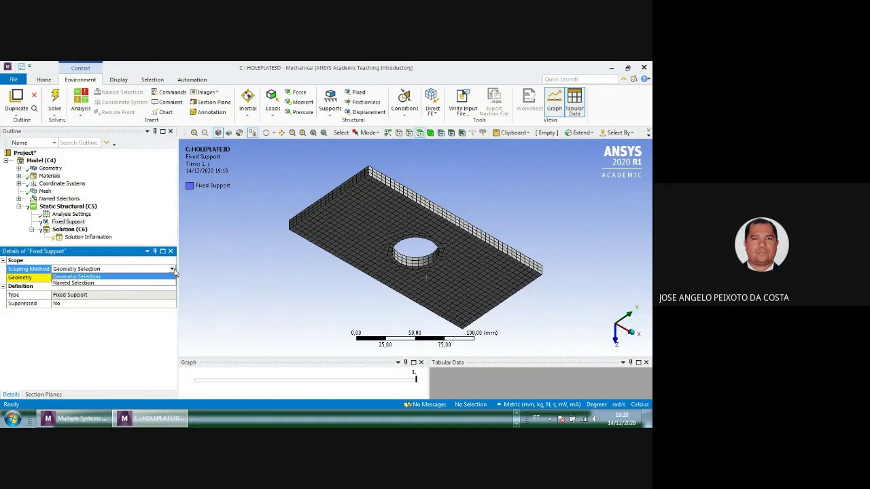
click(91, 284)
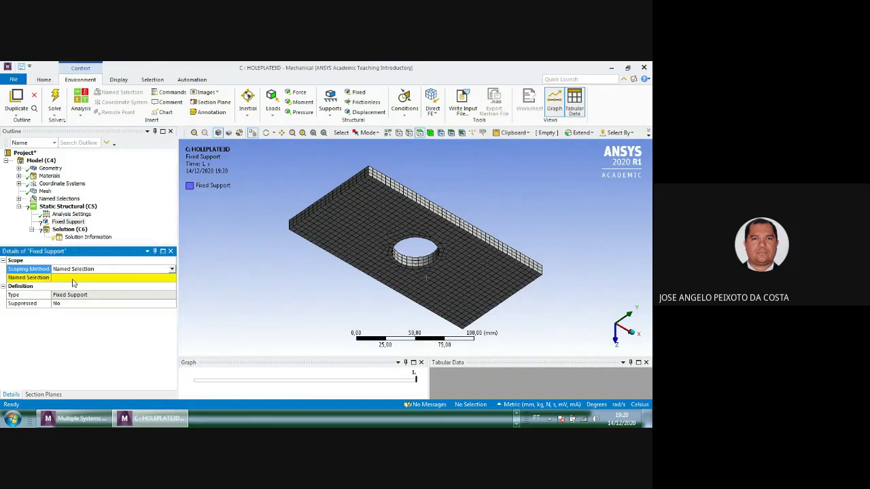
click(157, 282)
click(173, 278)
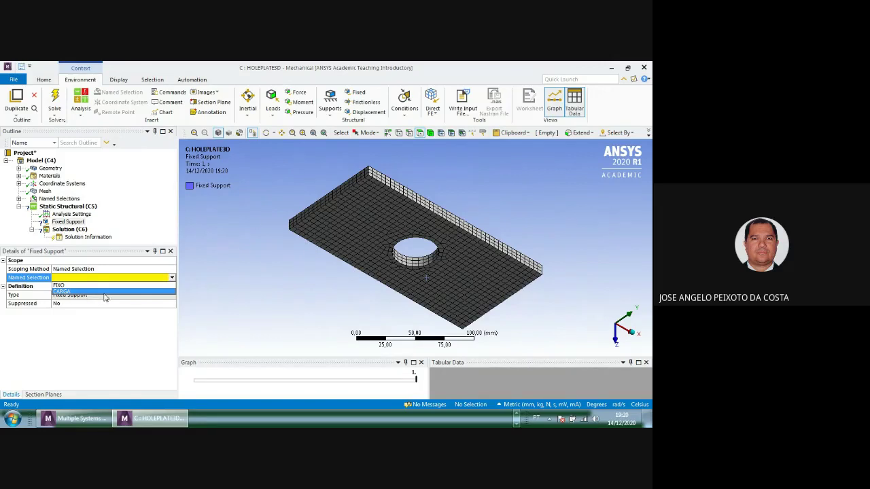
click(136, 277)
click(64, 286)
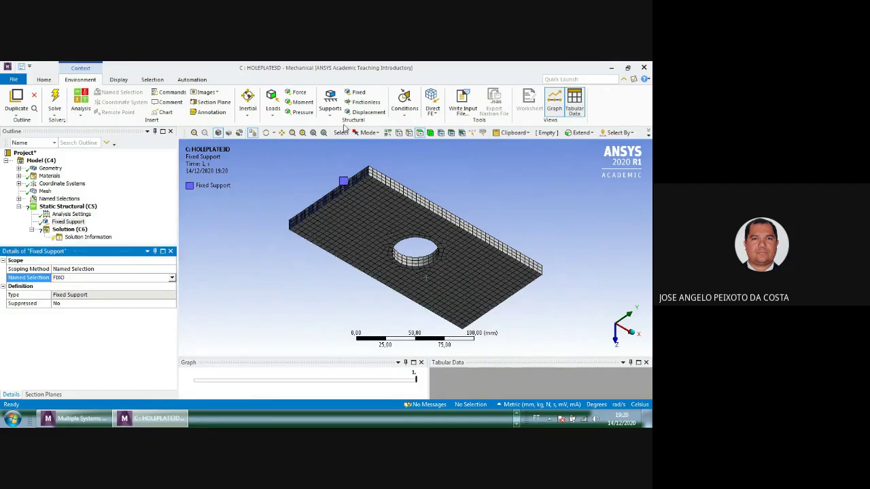
Add a force load to the static structural analysis, scoped to the named selection CARGA
click(299, 91)
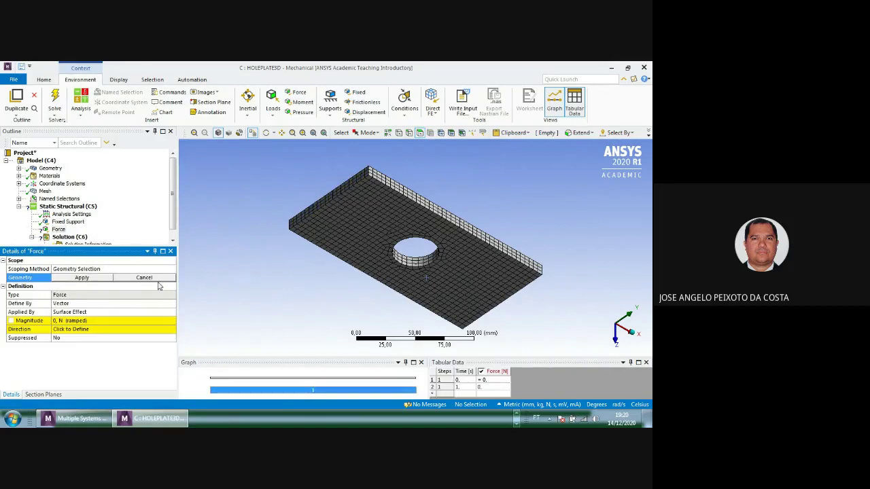
click(99, 272)
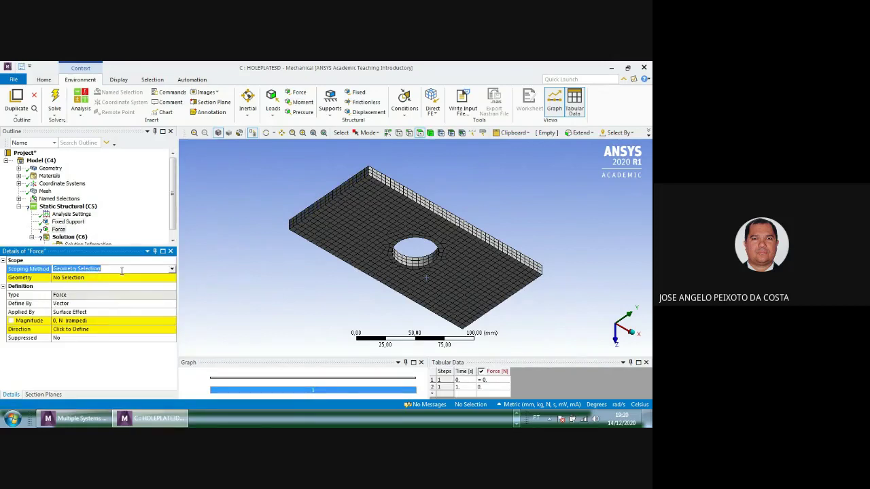
click(173, 270)
click(87, 282)
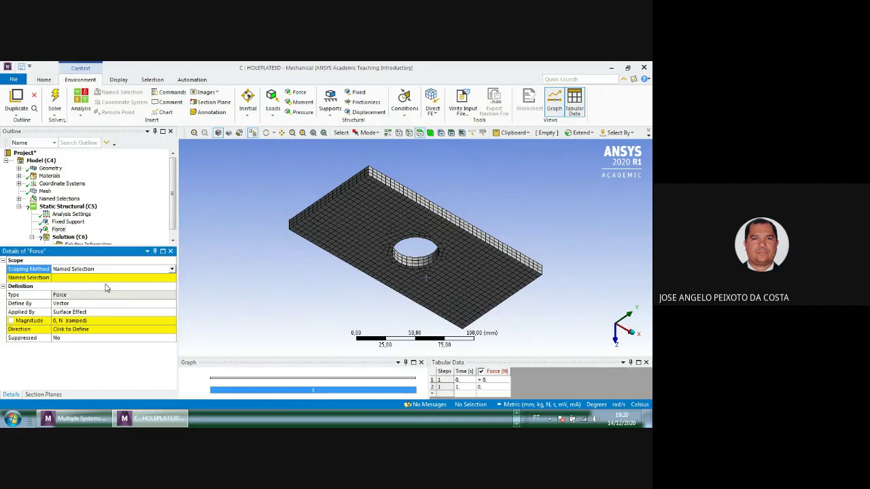
click(172, 279)
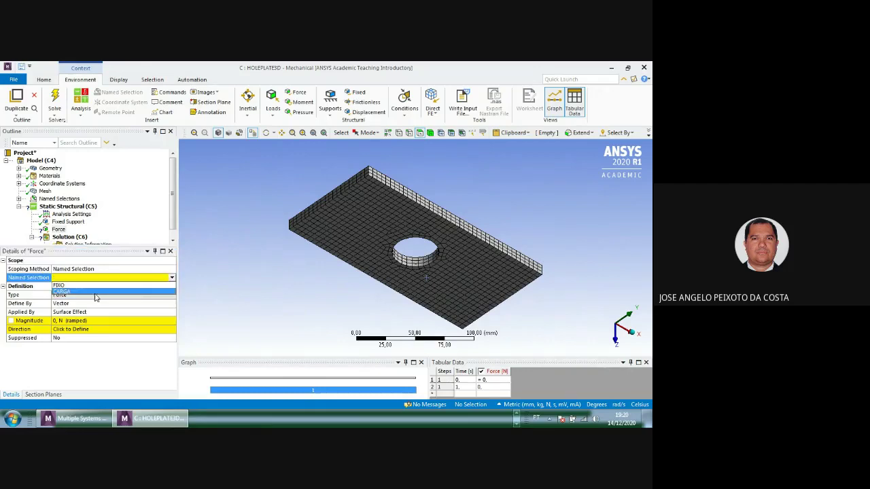
click(97, 293)
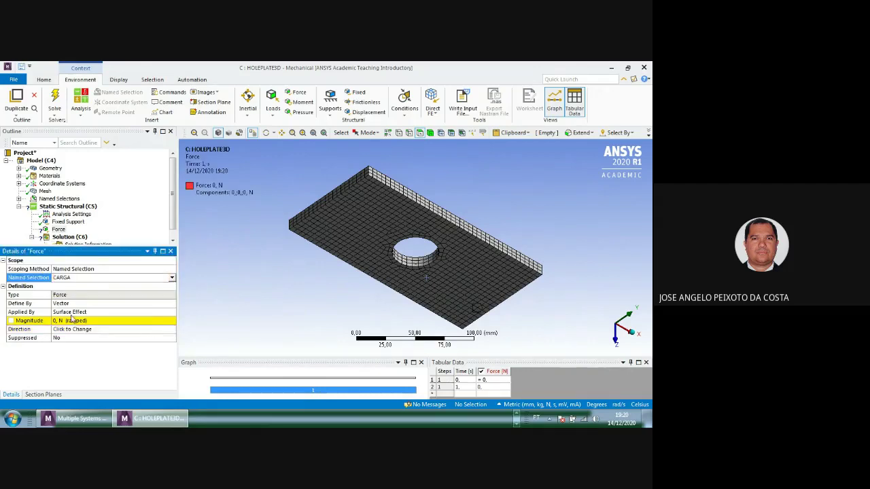
Define the force by components and set its X component to 110000 N
click(105, 305)
click(174, 305)
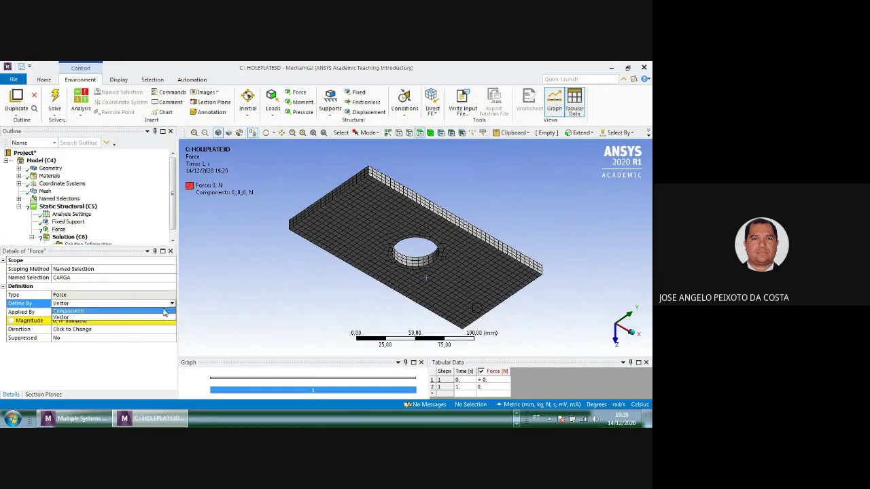
click(98, 311)
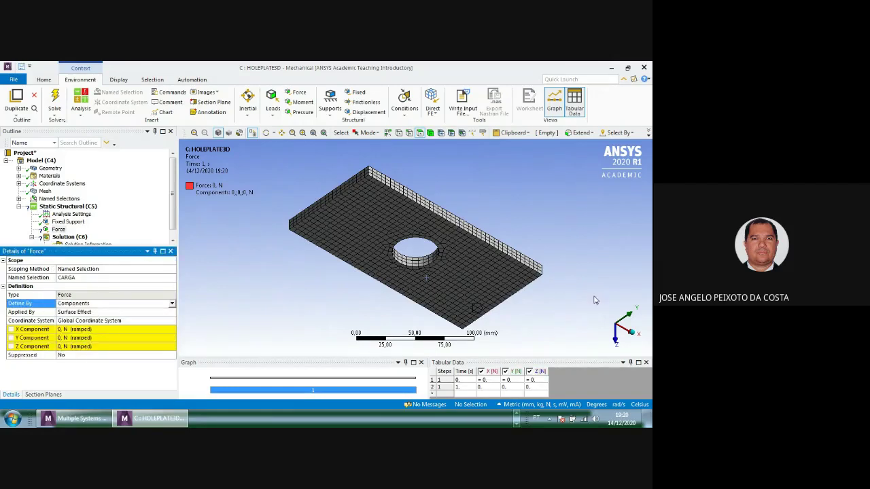
middle_drag(596, 299, 593, 290)
click(601, 317)
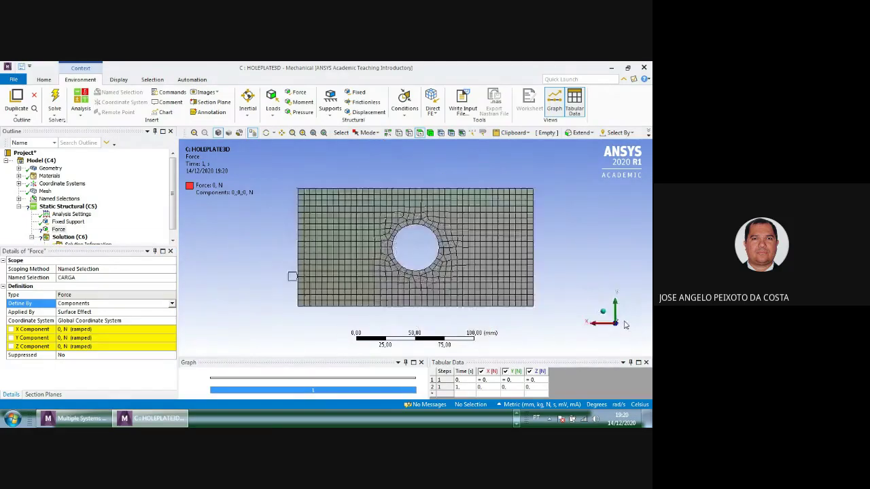
click(607, 322)
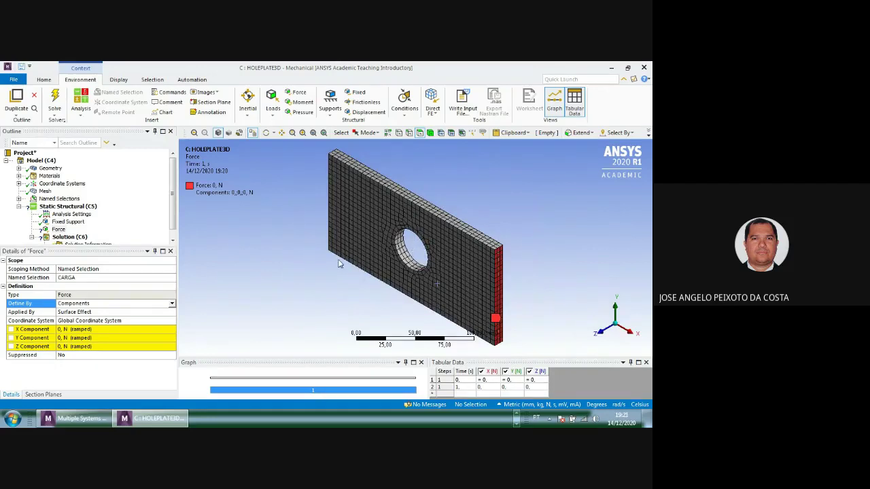
click(75, 330)
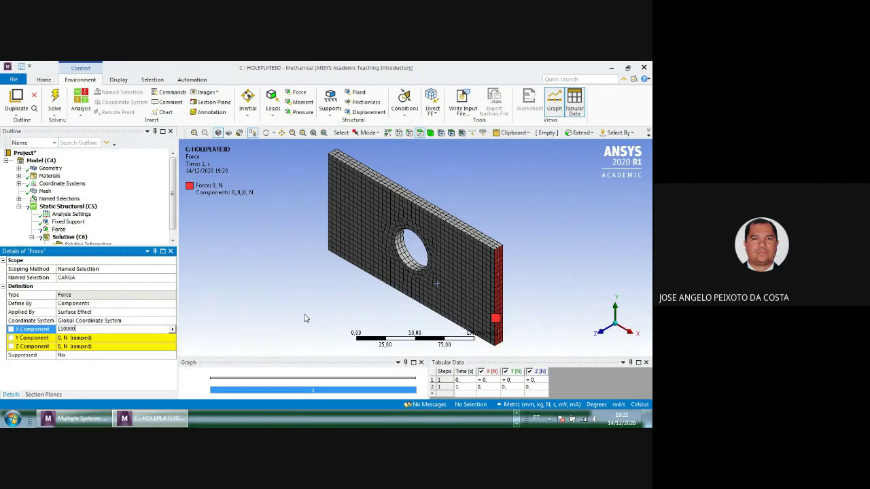
key(Return)
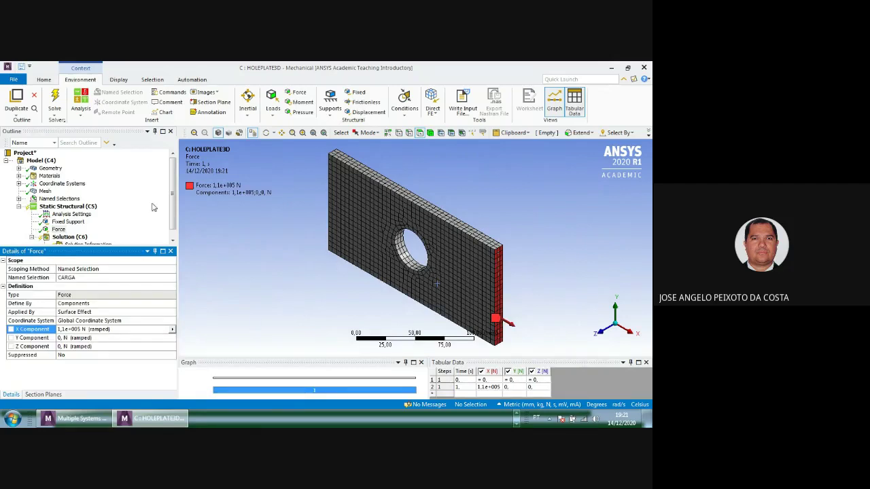
Enlarge the outline area and add a Total Deformation result to the solution
drag(136, 248, 136, 287)
click(66, 237)
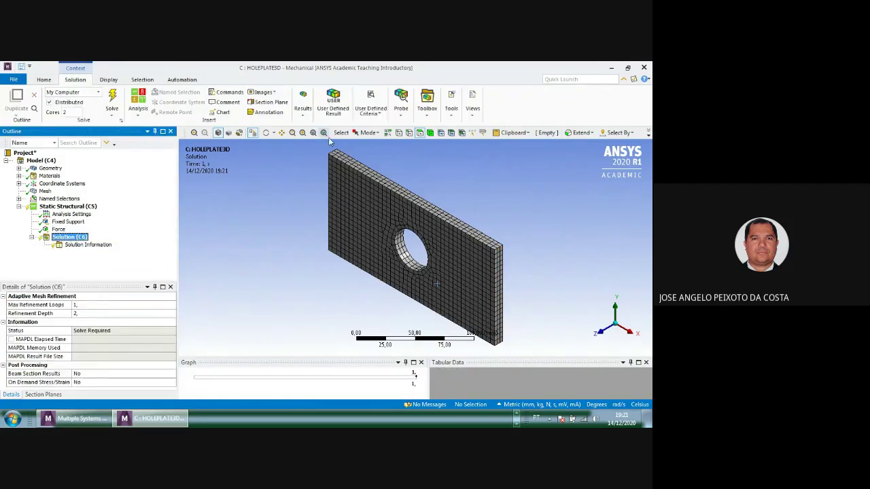
click(302, 119)
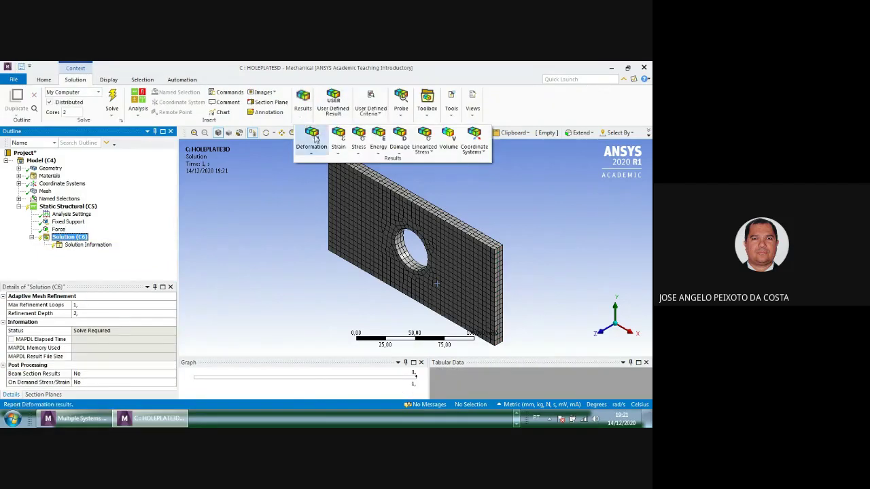
click(314, 137)
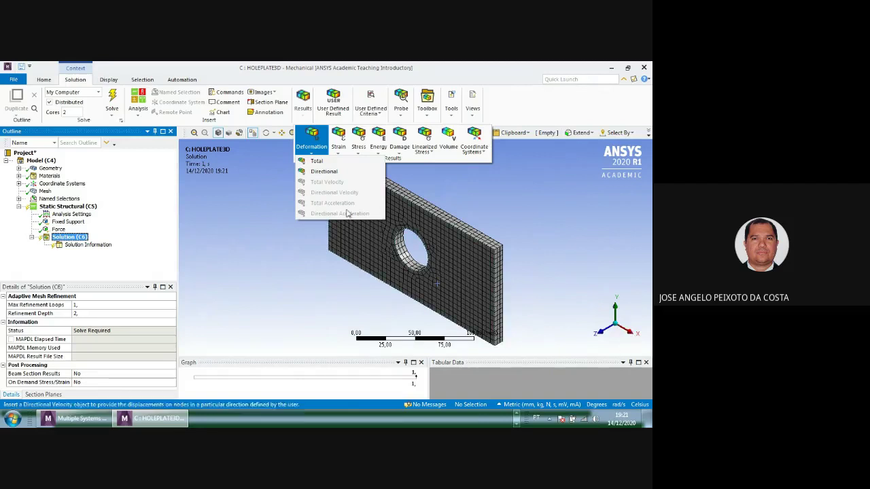
click(322, 165)
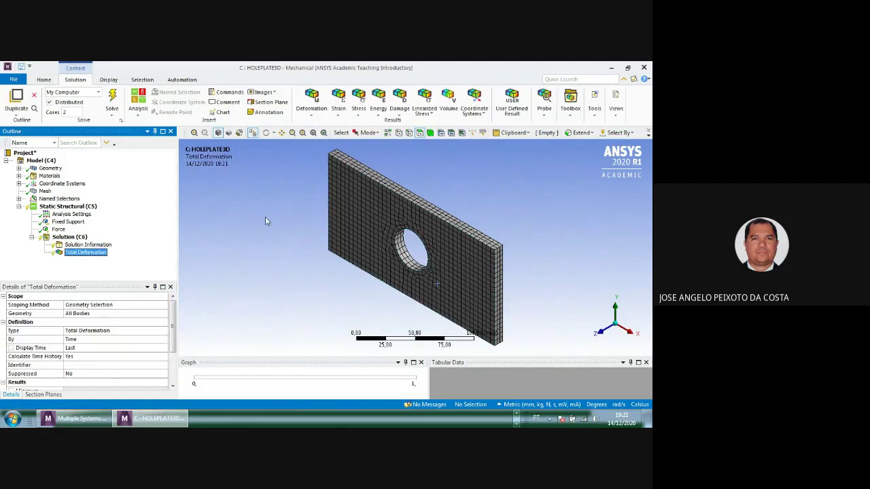
Add an Equivalent (von-Mises) Stress result to the solution and check both requested result entries
click(338, 102)
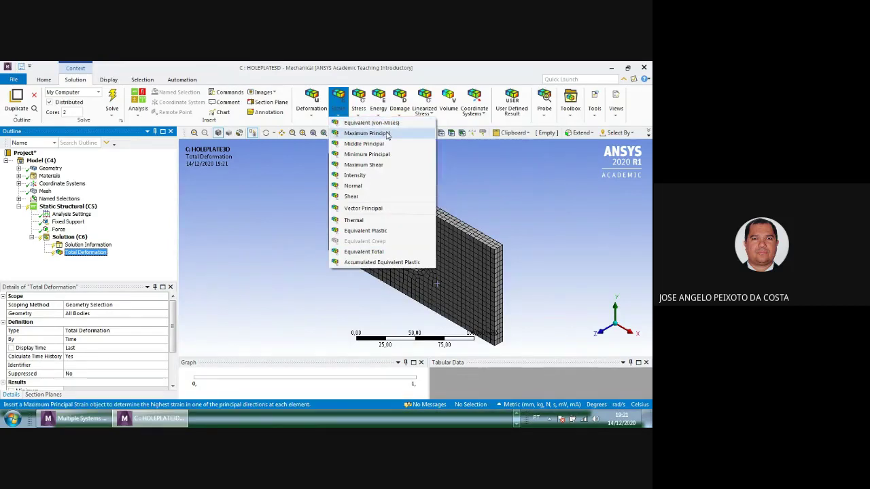
click(358, 103)
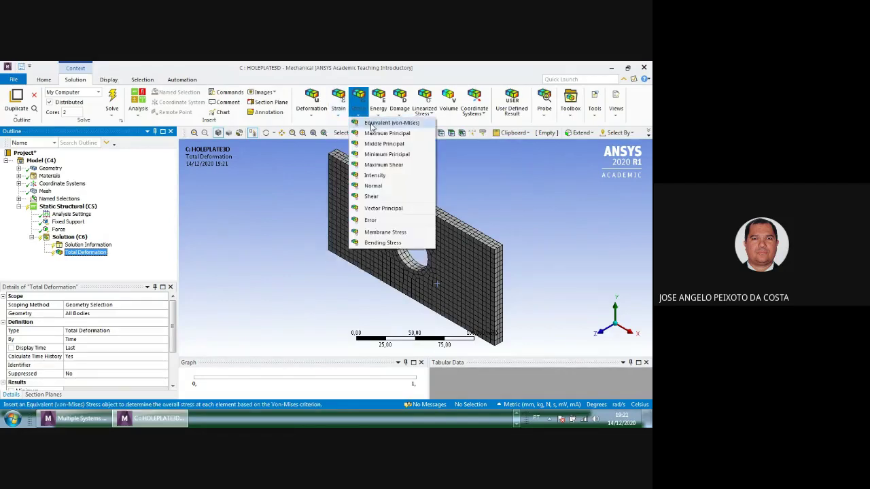
click(372, 124)
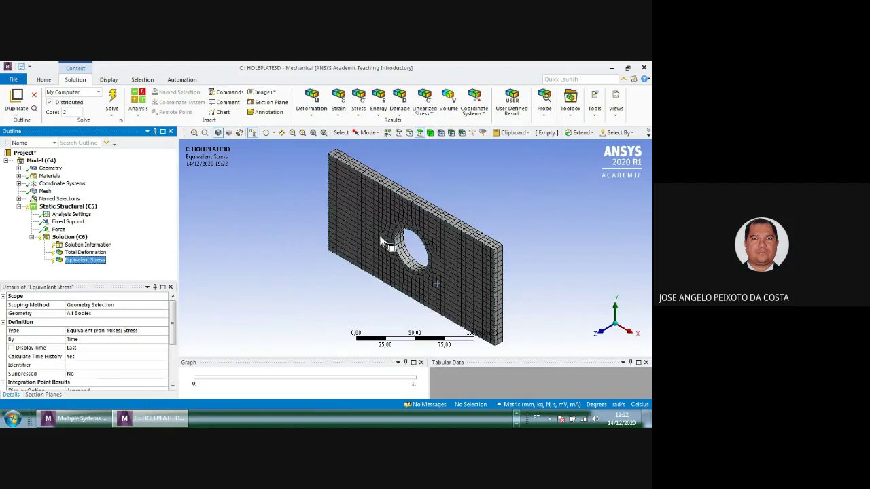
click(87, 252)
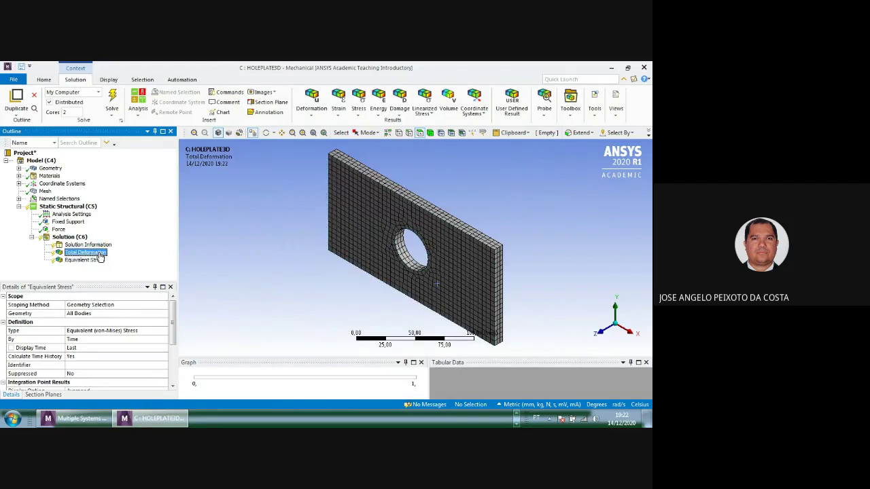
click(93, 260)
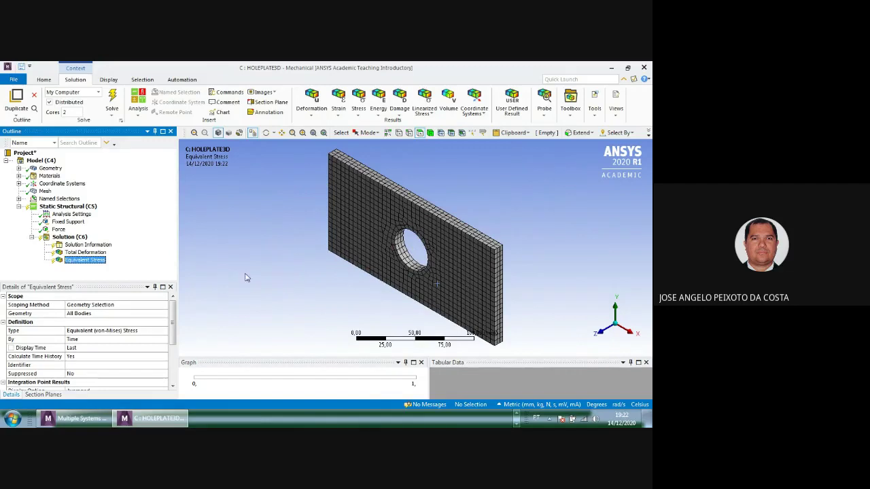
Solve the static structural analysis and show the equivalent stress result in a front view of the plate
key(F5)
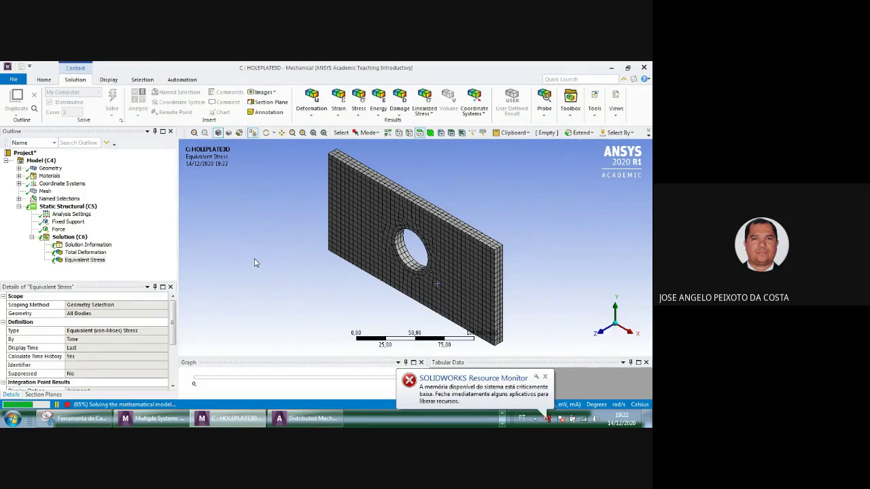
click(544, 376)
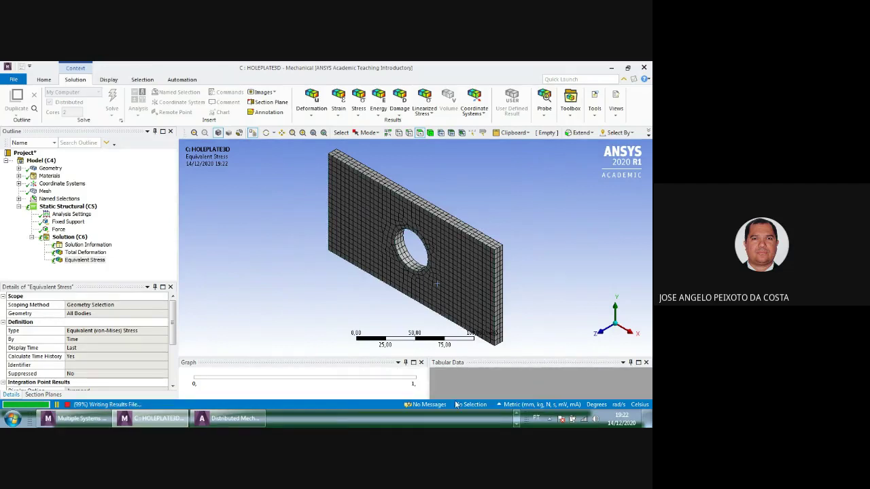
click(547, 380)
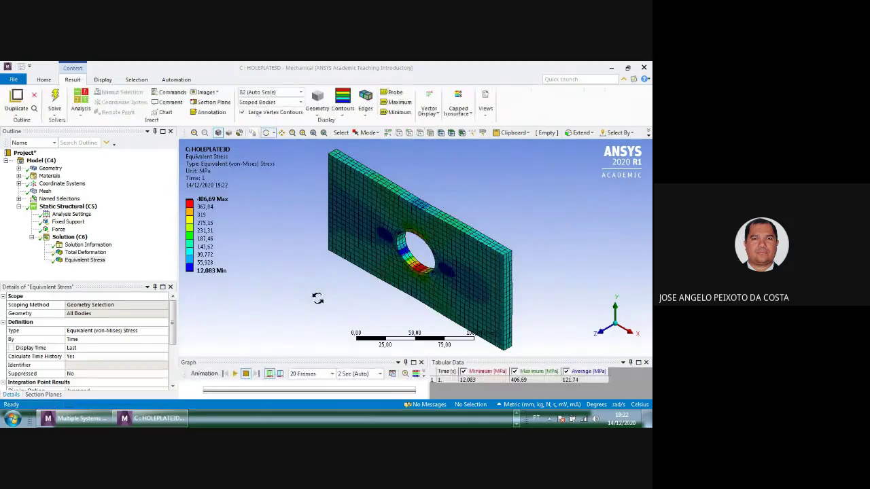
click(601, 338)
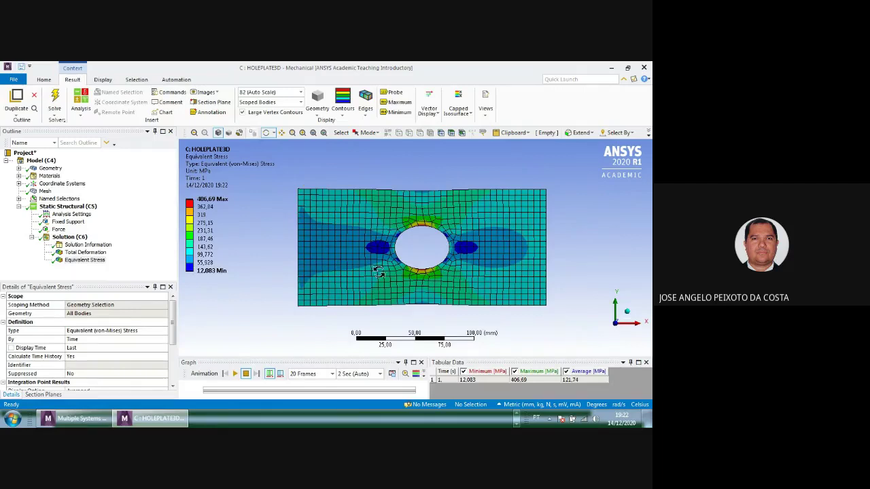
scroll(416, 249, up, 1)
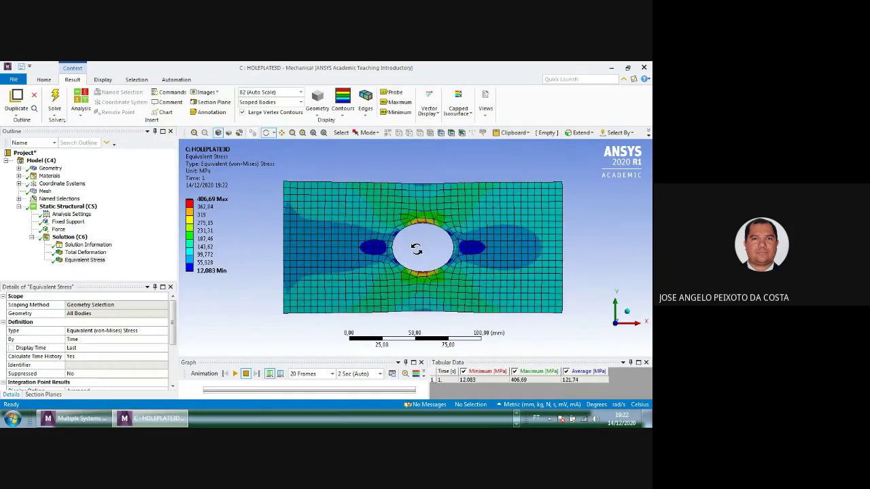
scroll(416, 250, up, 1)
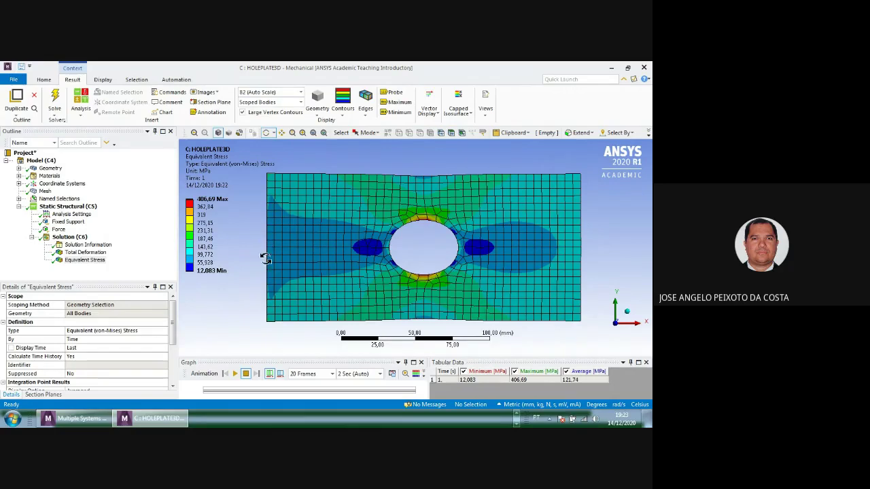
Show the Total Deformation result, play its animation and stop it
click(85, 252)
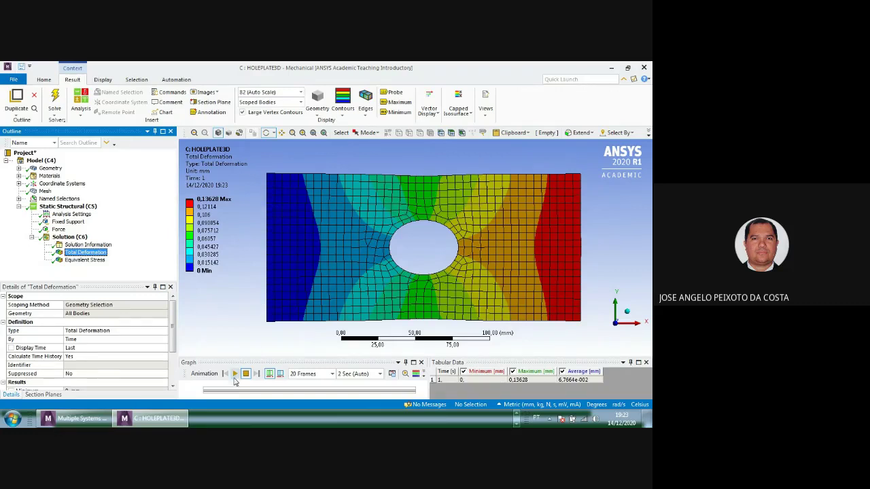
click(234, 374)
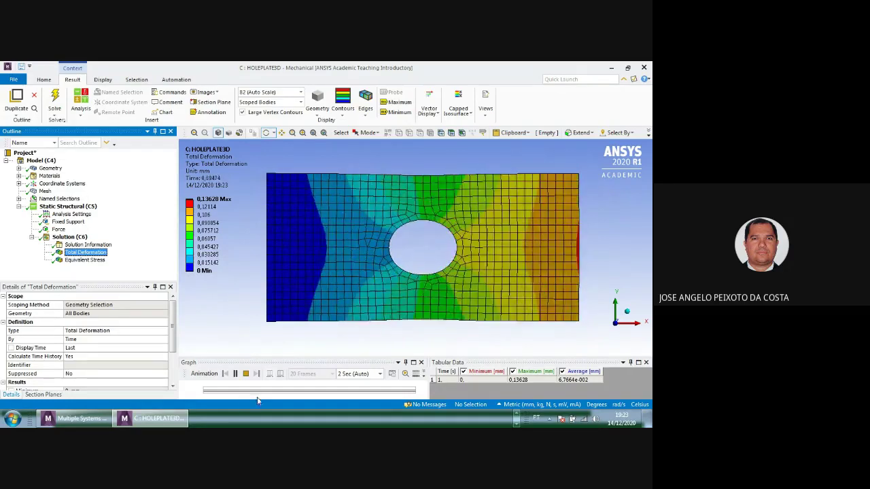
click(245, 373)
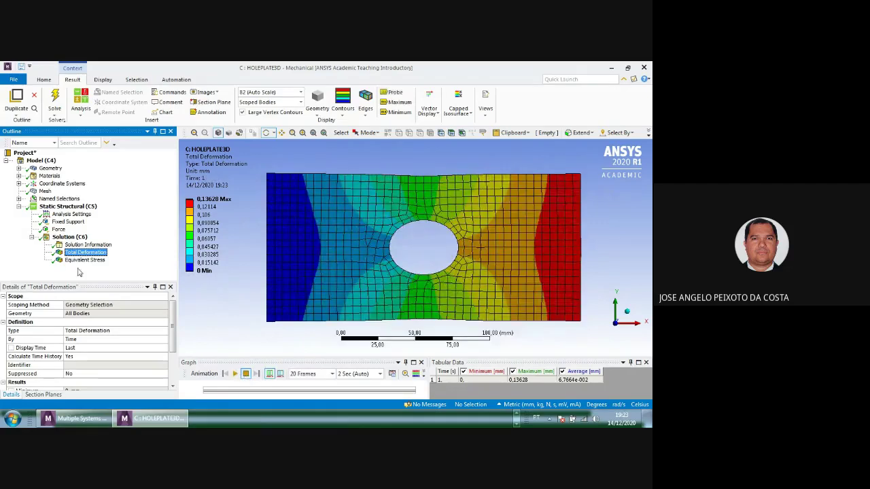
Show the Equivalent Stress result and mark its maximum and minimum locations on the plate
click(83, 261)
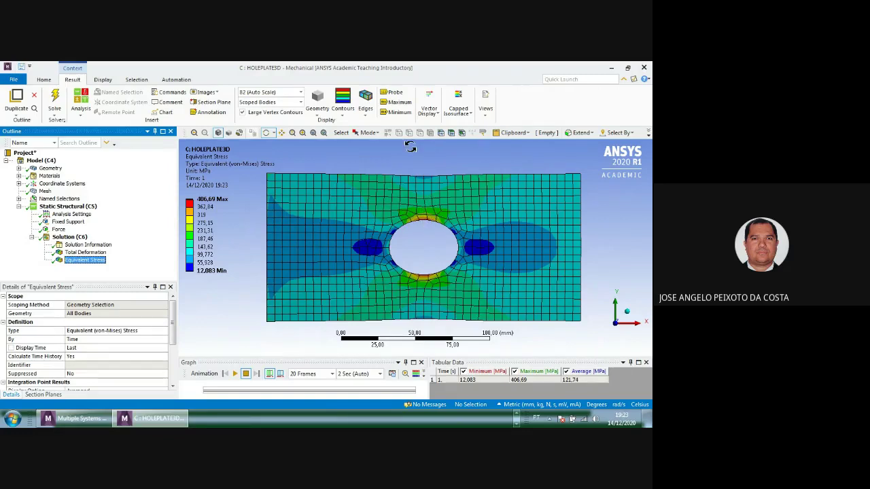
click(401, 103)
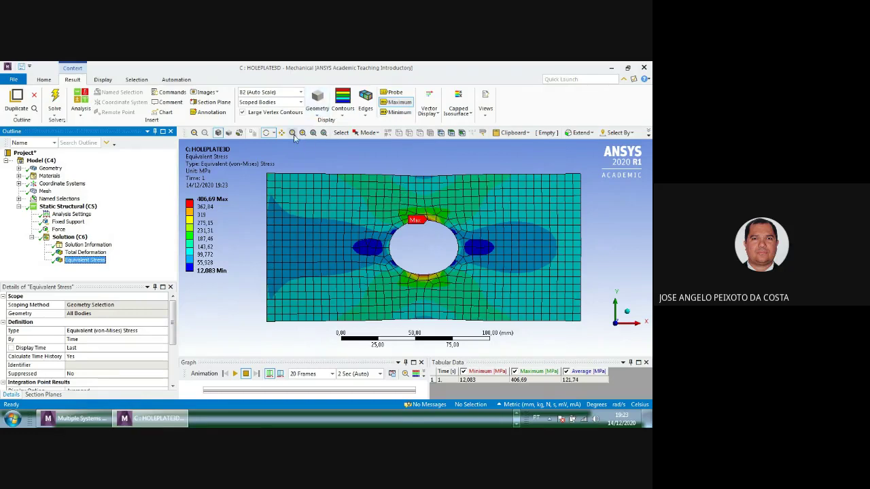
click(367, 132)
click(391, 142)
click(409, 197)
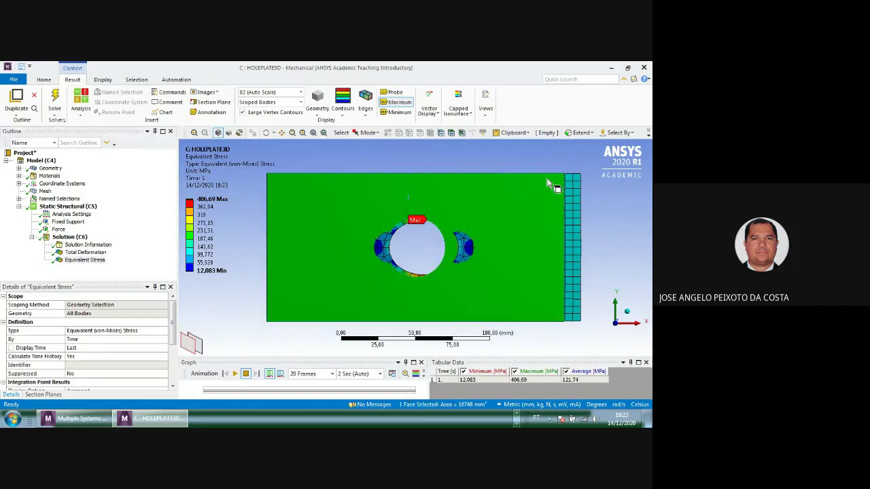
click(602, 197)
click(398, 112)
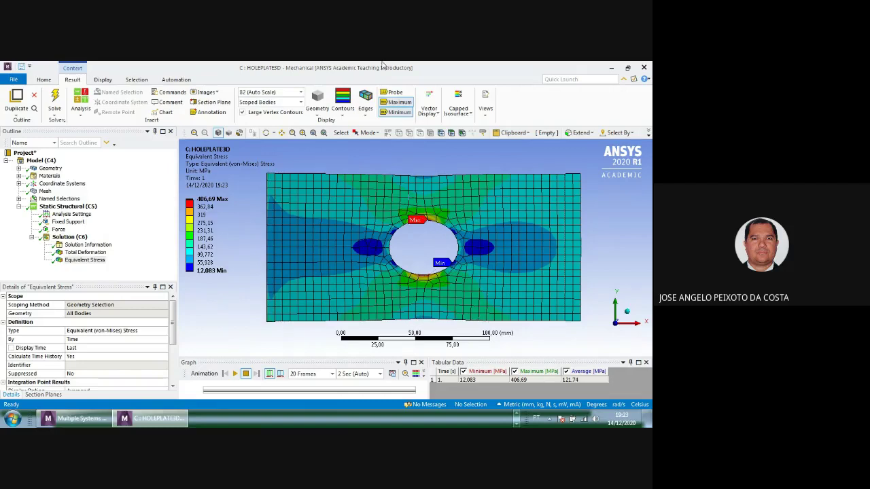
Activate the result Probe and examine the equivalent stress around the edge of the hole
click(392, 93)
scroll(310, 195, up, 4)
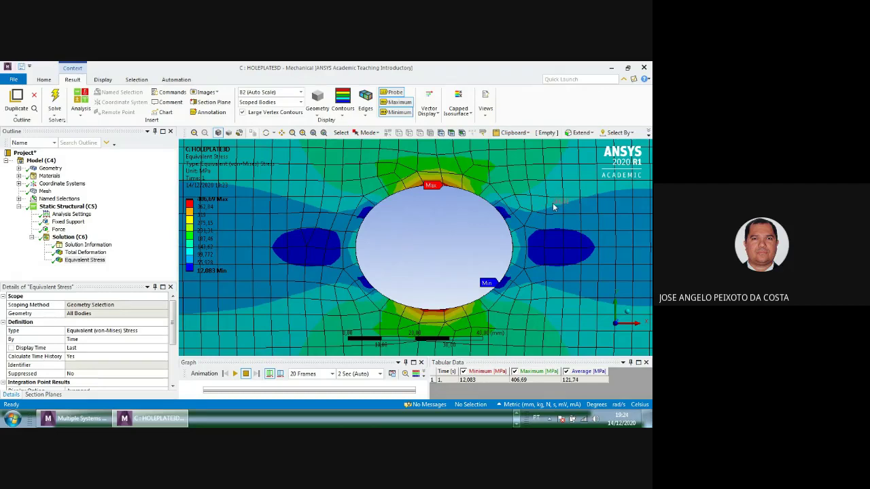
scroll(552, 207, up, 2)
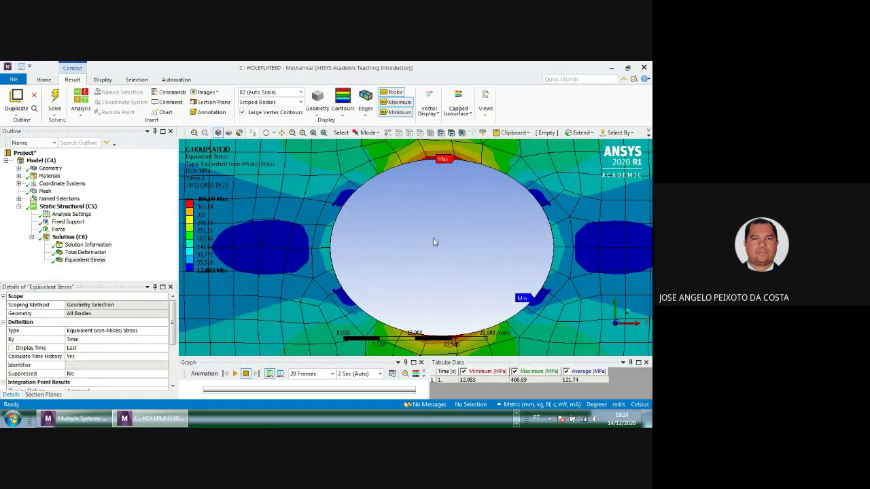
scroll(435, 241, down, 1)
scroll(434, 238, down, 1)
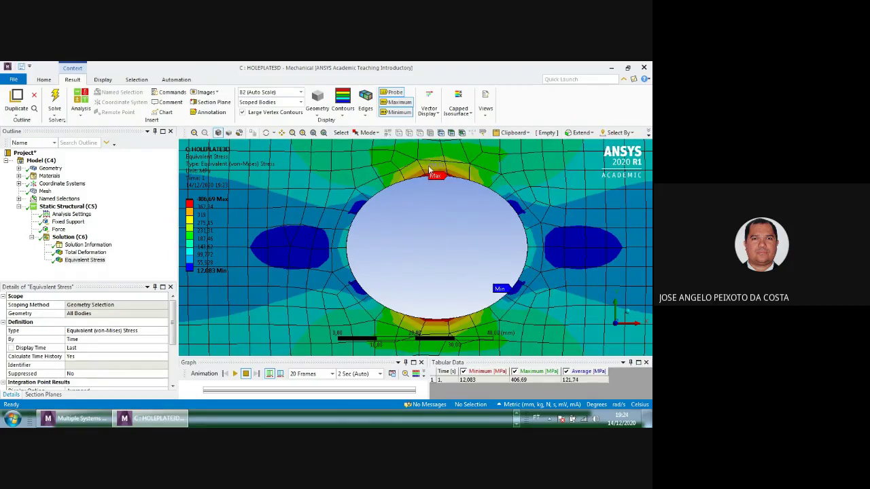
Display the equivalent stress with smooth contours and no wireframe, showing the whole plate
click(343, 109)
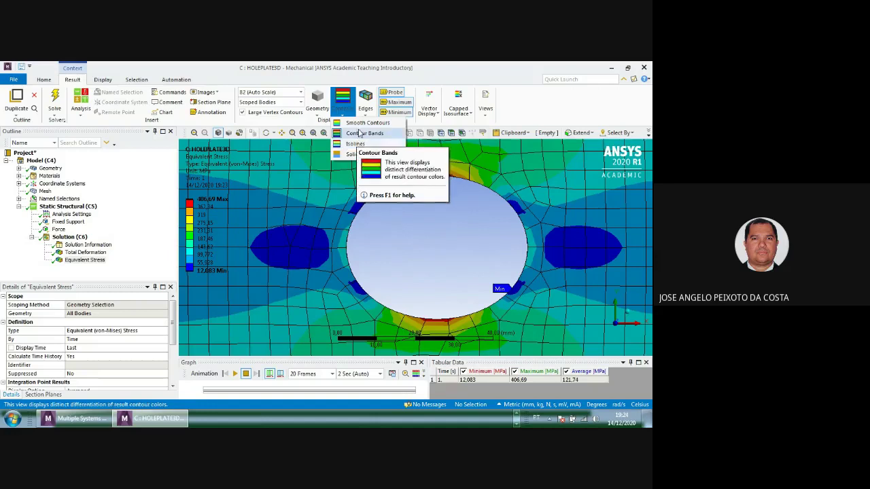
click(361, 122)
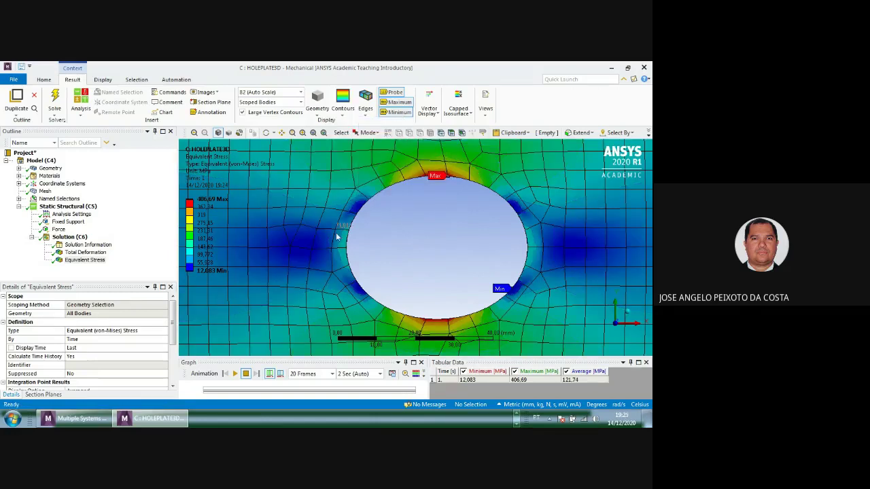
click(326, 120)
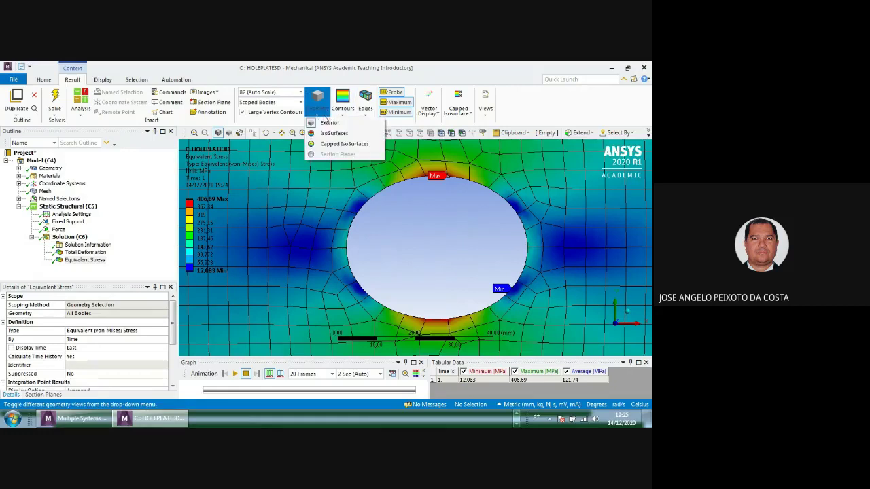
click(365, 109)
click(377, 125)
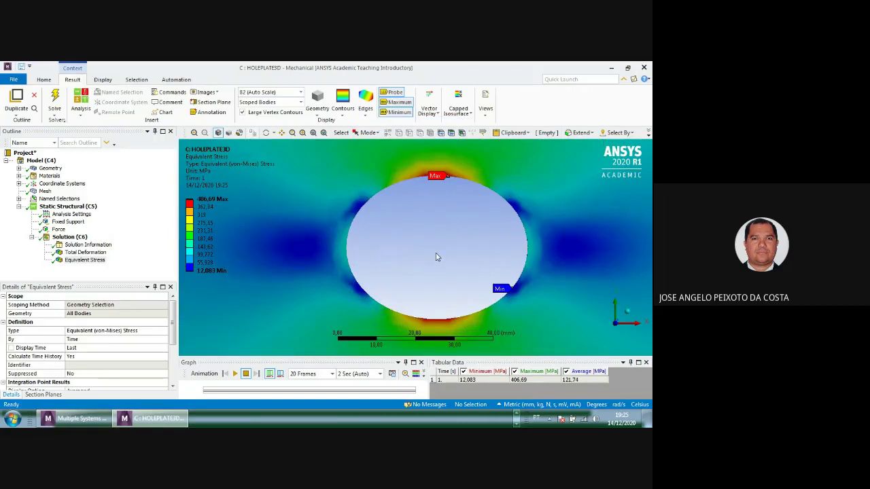
scroll(435, 258, down, 3)
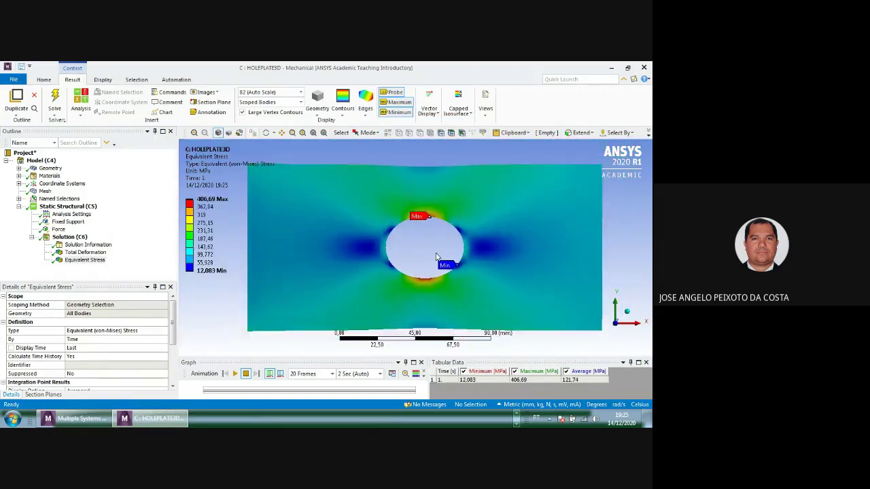
scroll(436, 256, down, 1)
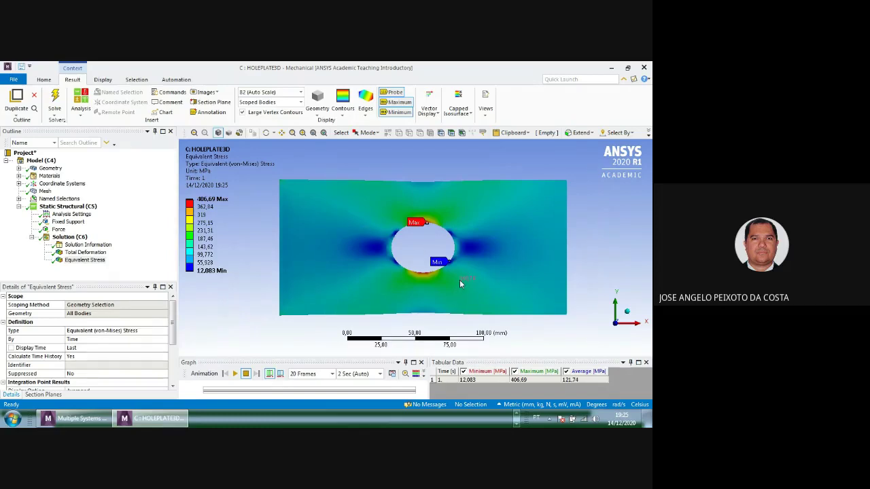
Place a stress probe label above the hole and overlay the undeformed wireframe on the result
click(418, 202)
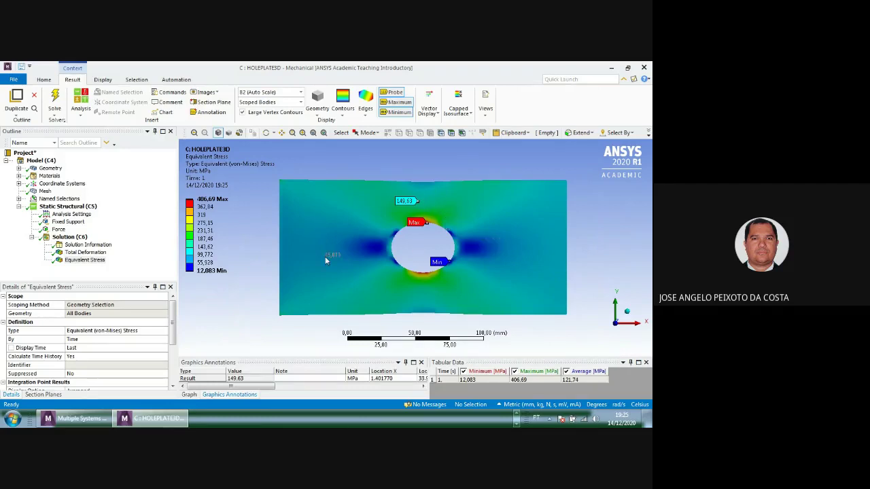
click(362, 117)
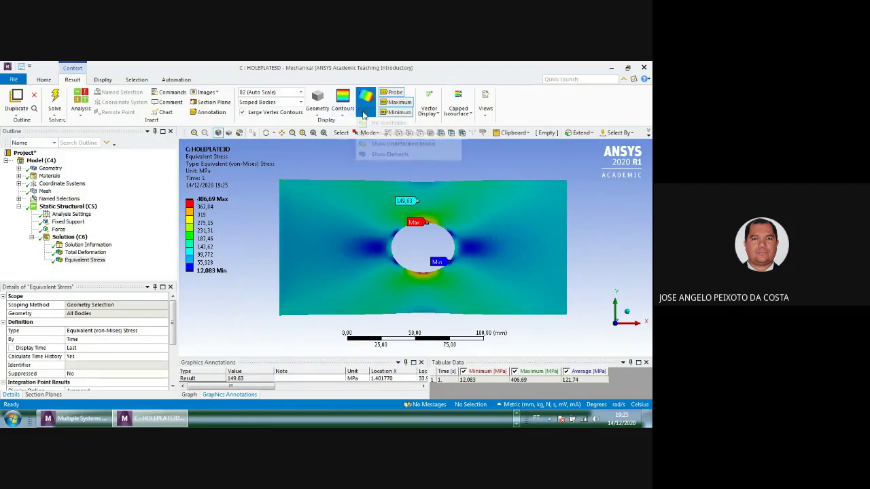
click(379, 136)
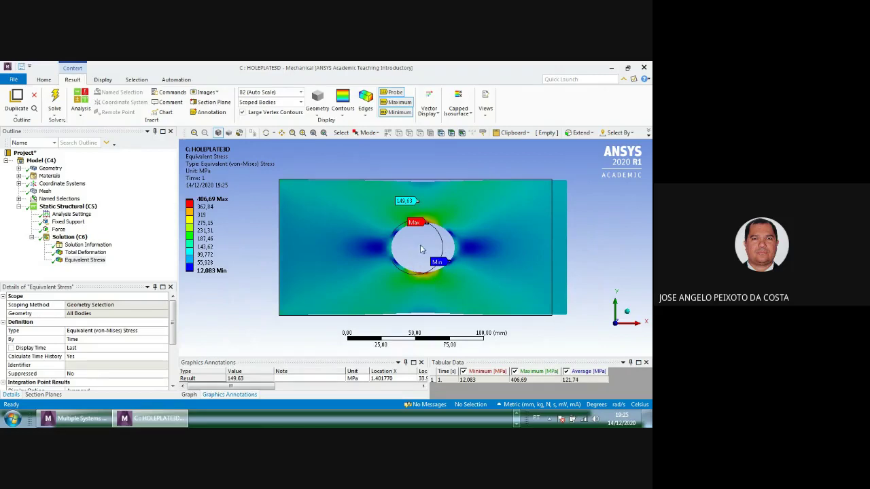
Show the elements on the equivalent stress plot and view the mesh around the hole closely
click(367, 117)
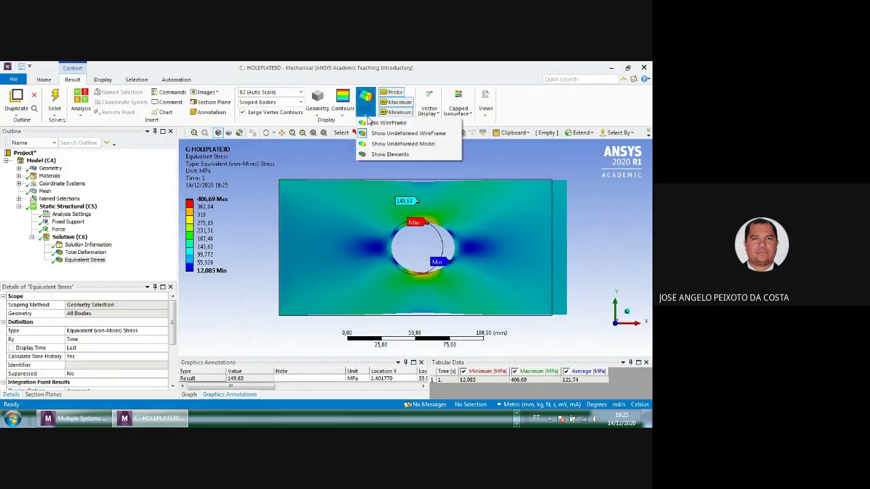
click(380, 155)
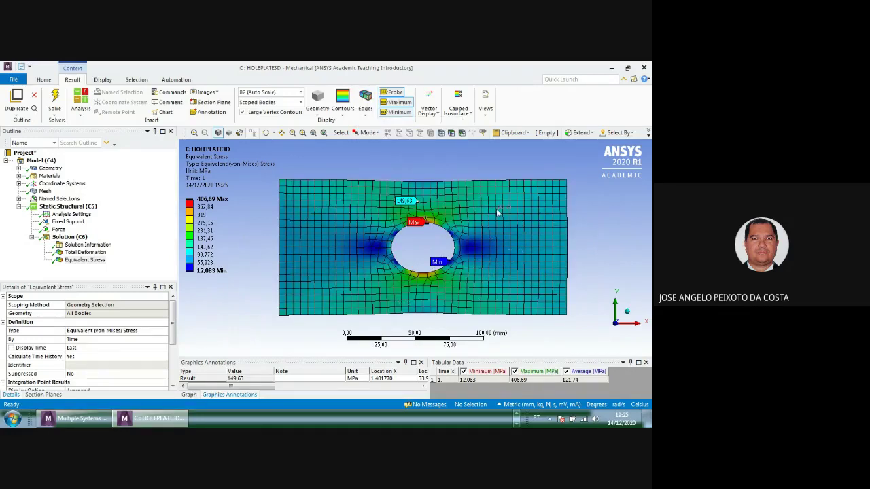
scroll(435, 227, up, 4)
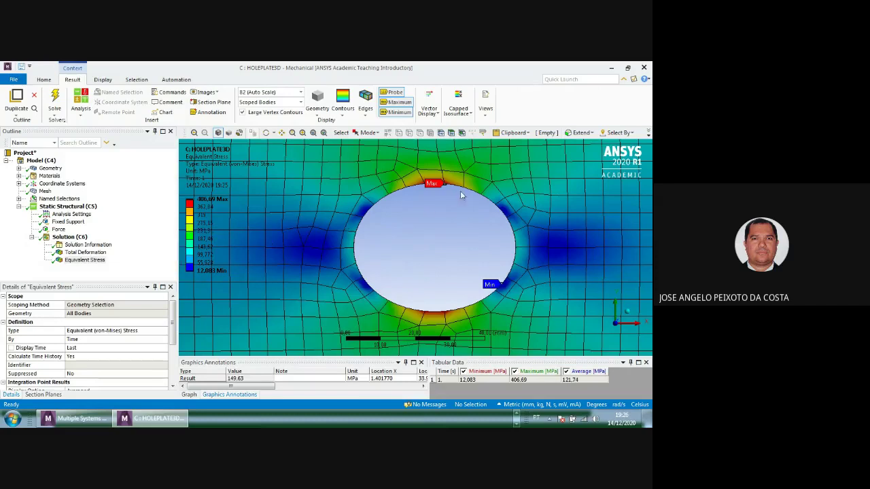
Examine the stress distribution around the hole and across the plate against the upper values of the legend
click(210, 199)
key(Escape)
scroll(416, 230, down, 2)
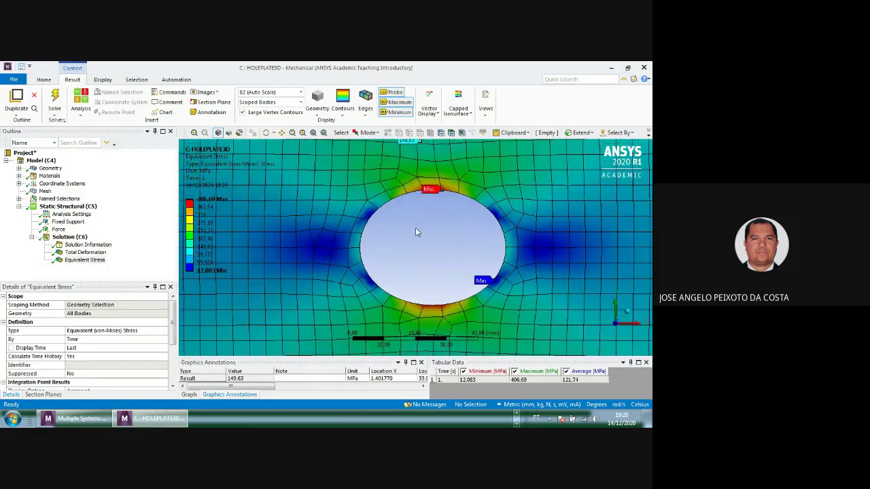
scroll(415, 227, down, 3)
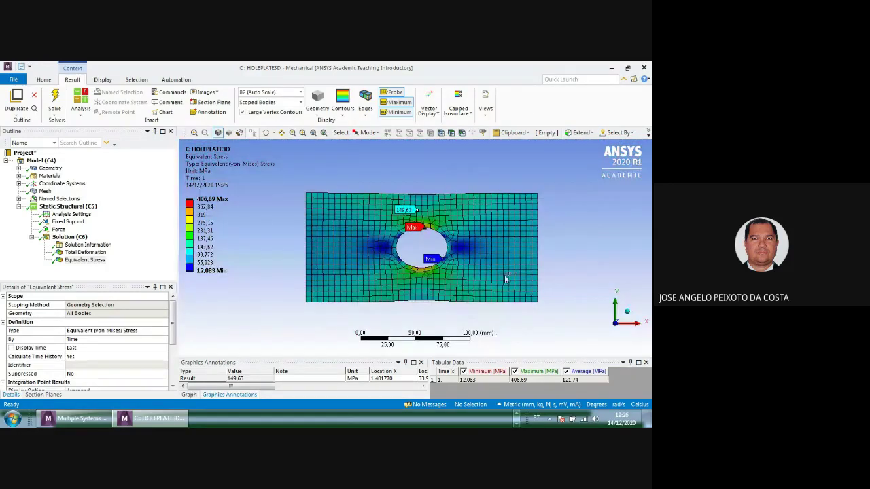
scroll(511, 260, up, 3)
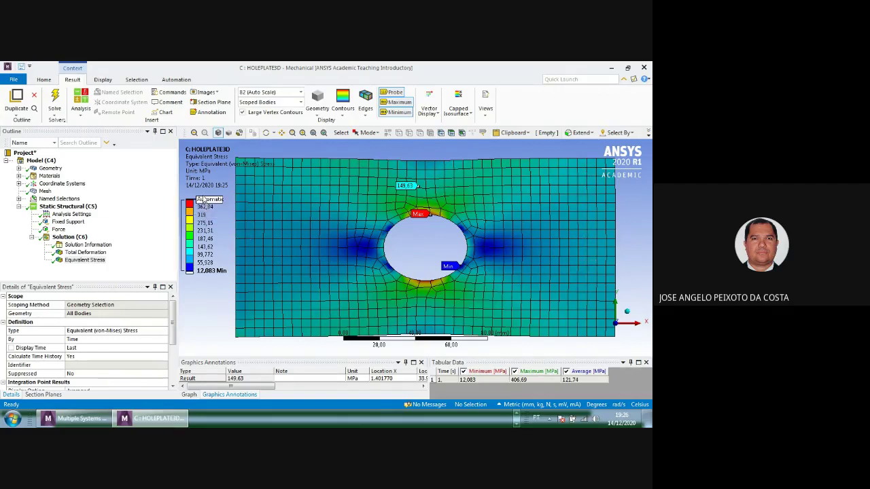
click(210, 224)
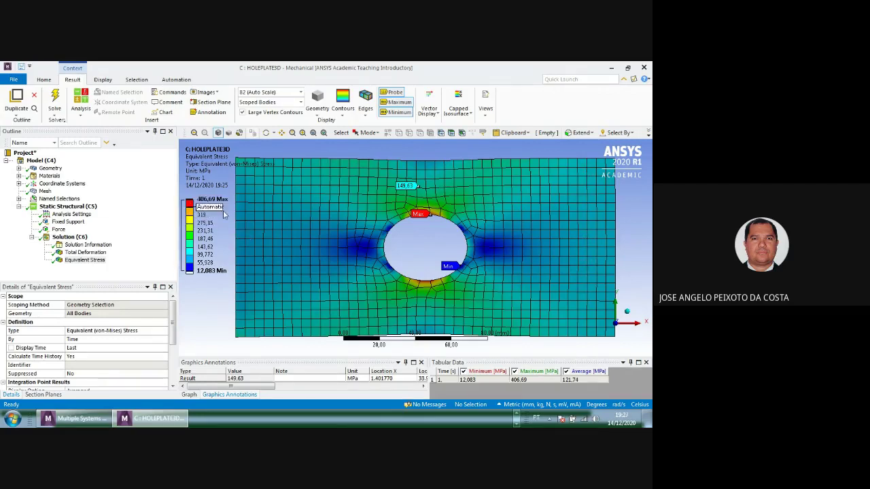
click(418, 232)
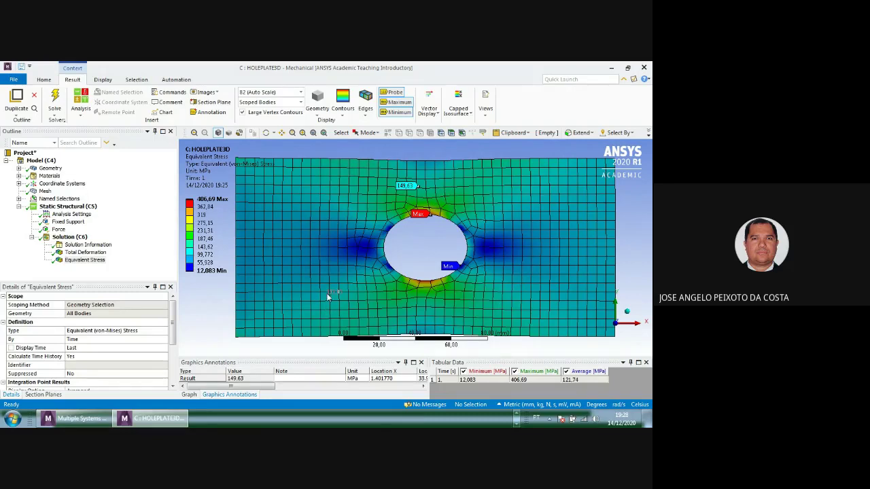
Switch the equivalent stress contour display to isolines
click(345, 114)
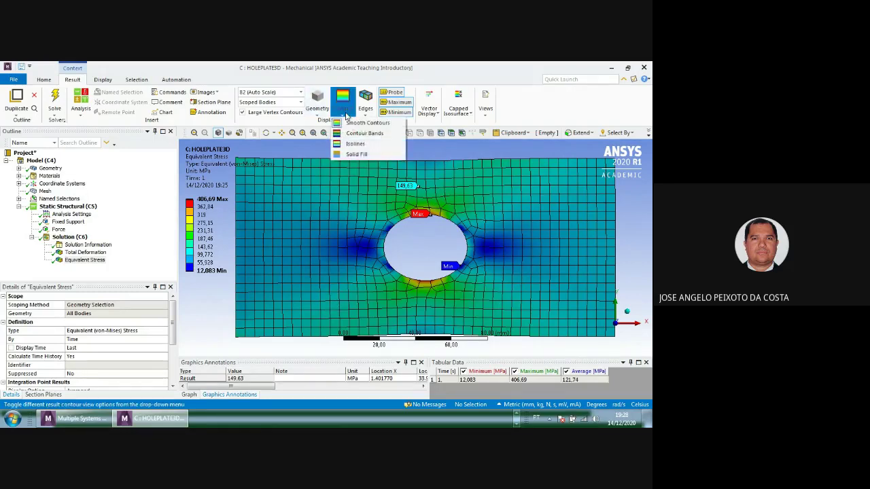
click(354, 145)
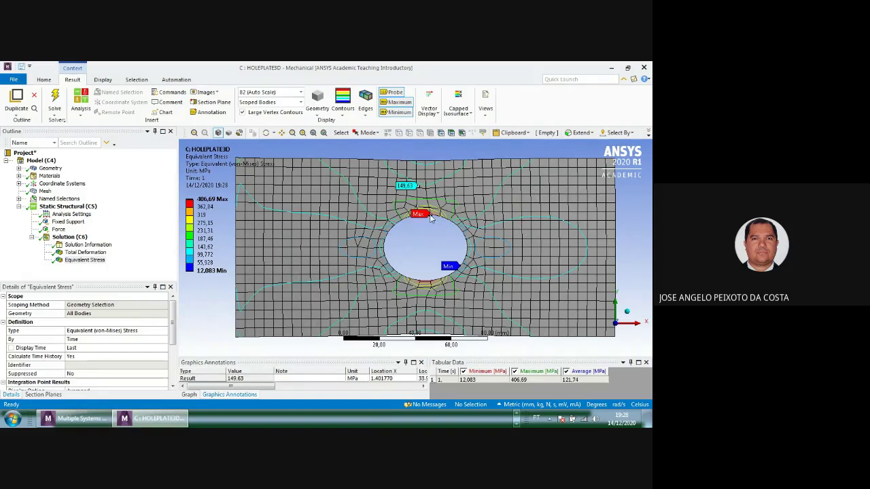
Switch the equivalent stress display from isolines to contour bands
click(343, 113)
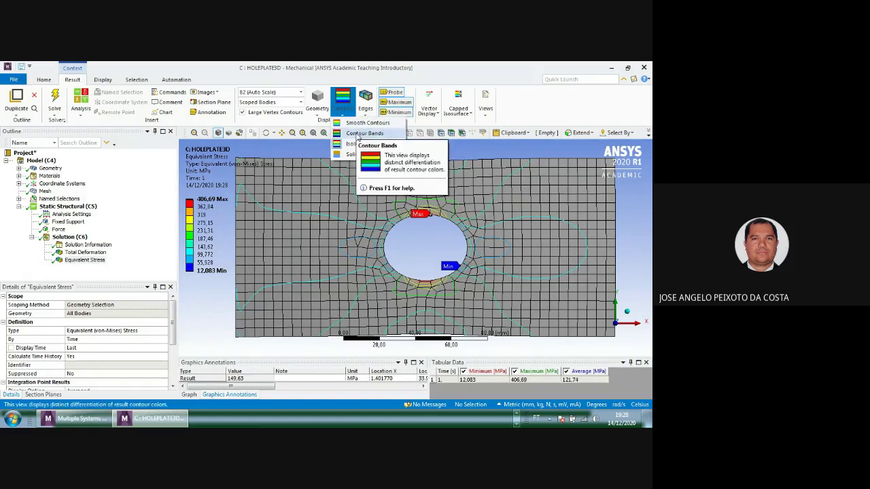
click(362, 125)
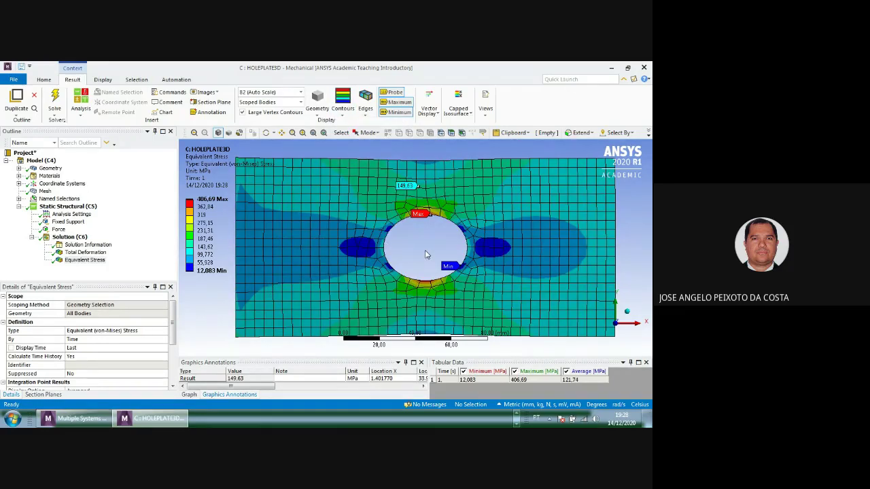
scroll(418, 251, up, 1)
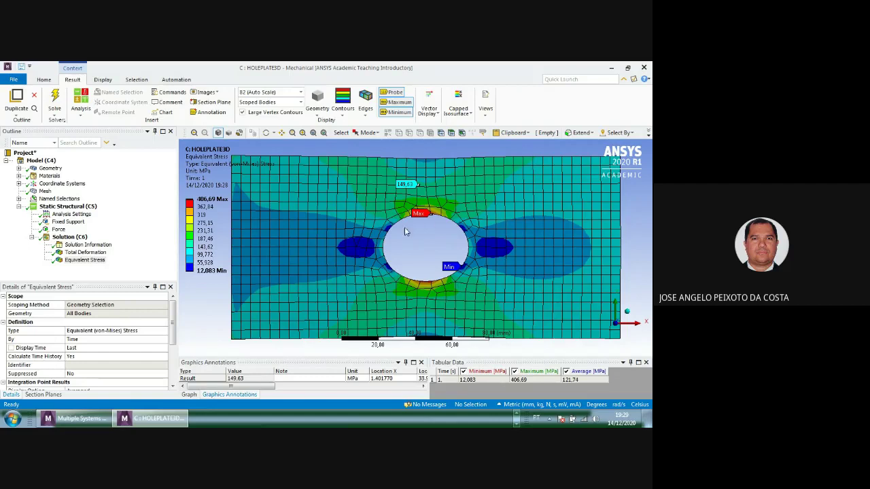
scroll(424, 225, down, 2)
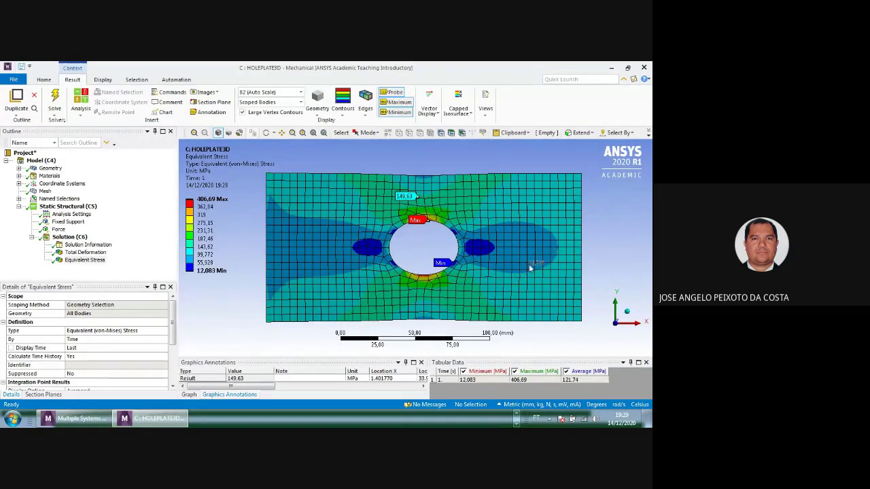
Examine the equivalent stress through the plate thickness and on the hole's inner surface from several angles
middle_drag(514, 280, 557, 295)
scroll(578, 245, up, 2)
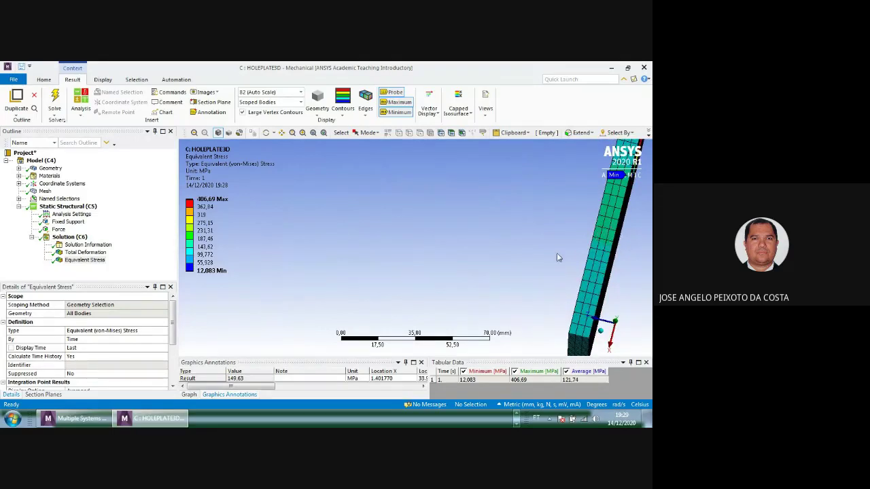
middle_drag(546, 256, 567, 196)
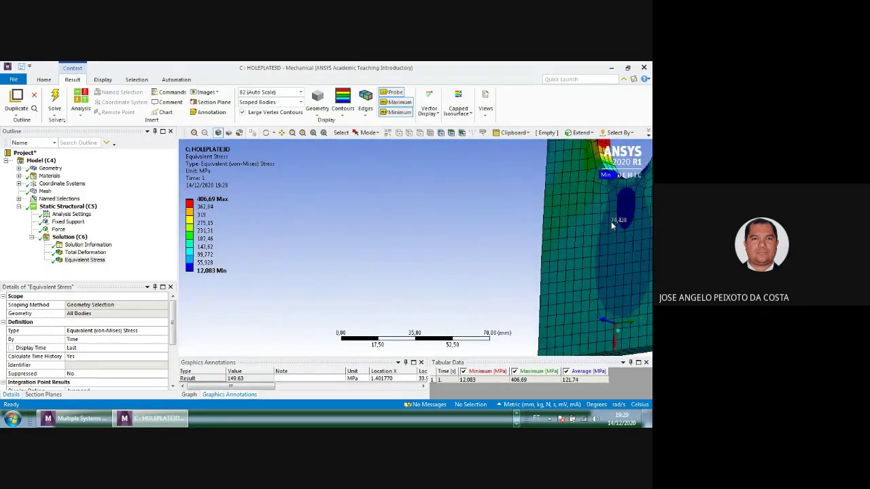
scroll(609, 325, up, 2)
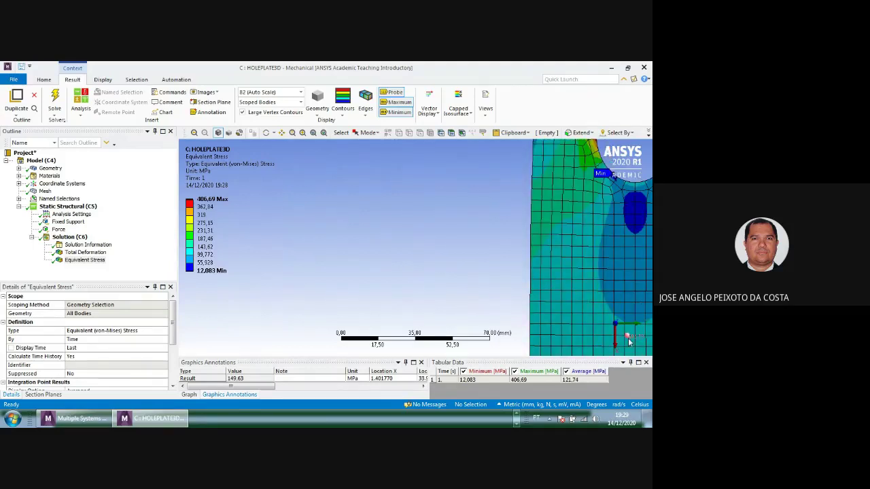
scroll(628, 342, down, 3)
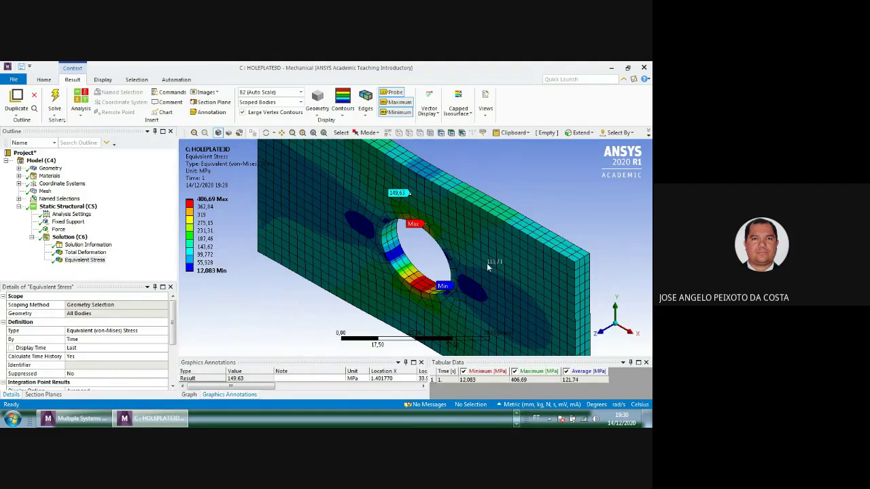
scroll(487, 263, up, 2)
scroll(408, 258, down, 4)
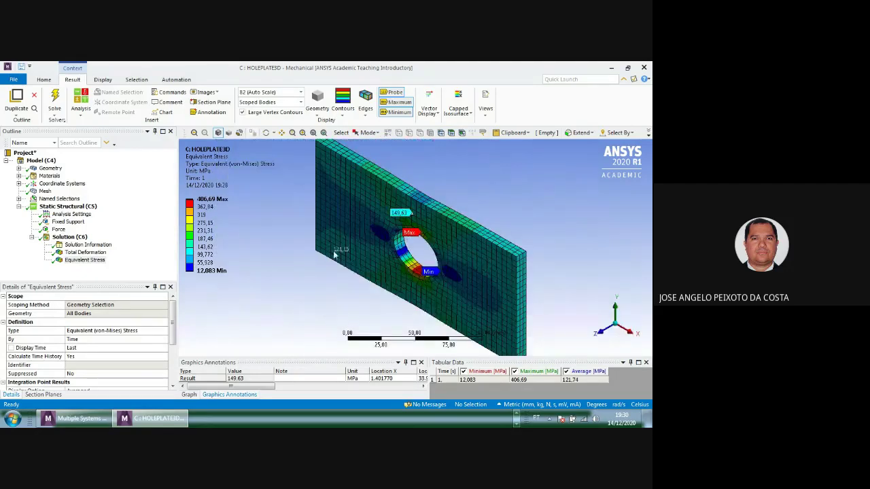
scroll(332, 255, down, 2)
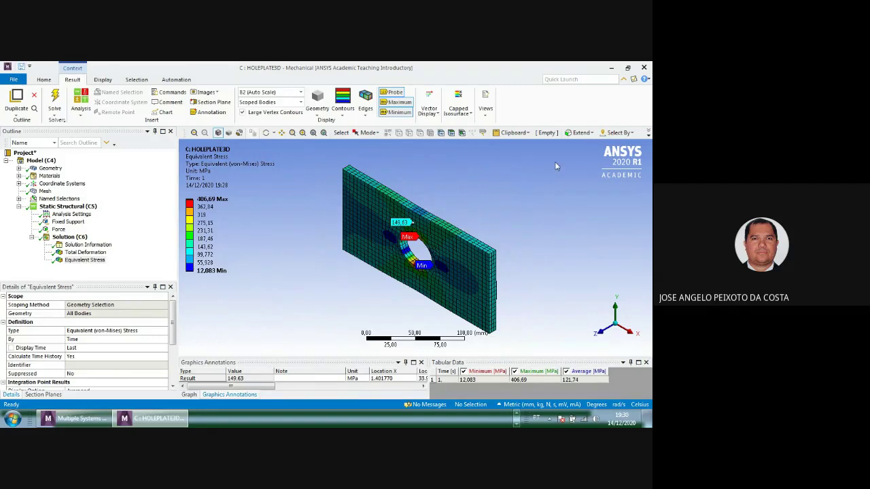
Close the HOLEPLATE3D Mechanical session, return to the Workbench project schematic and dismiss the system check notification
click(646, 70)
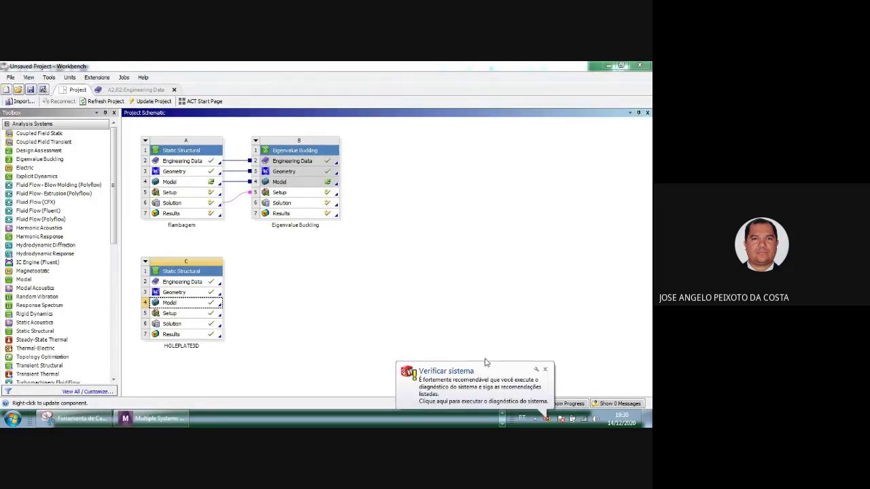
click(544, 369)
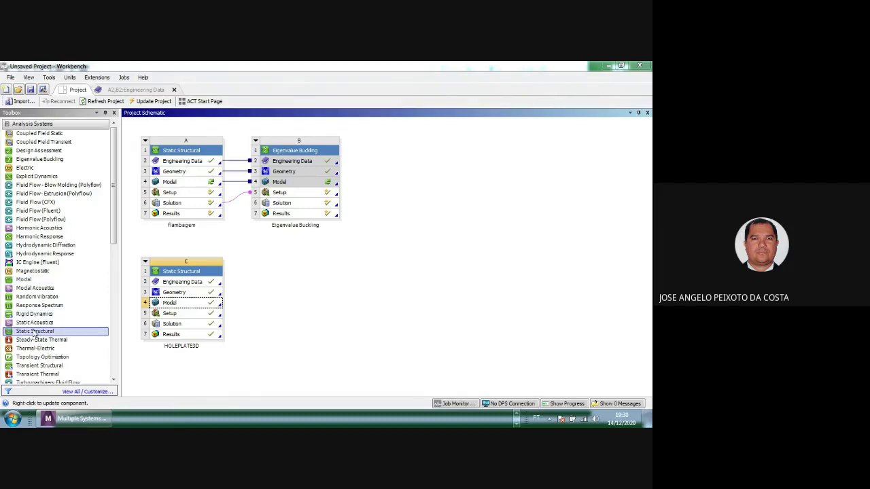
Add a Static Structural system sharing the engineering data and geometry of HOLEPLATE3D, and name it HOLEPLATE2D
drag(33, 334, 182, 294)
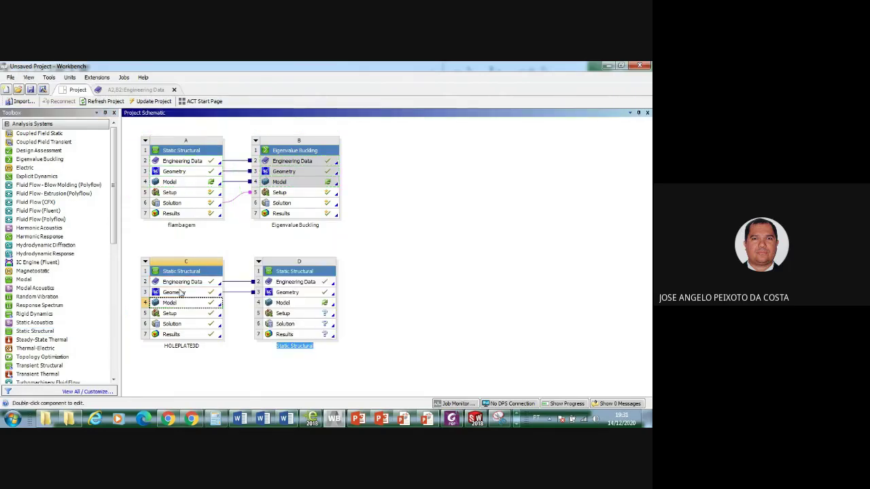
text(ol)
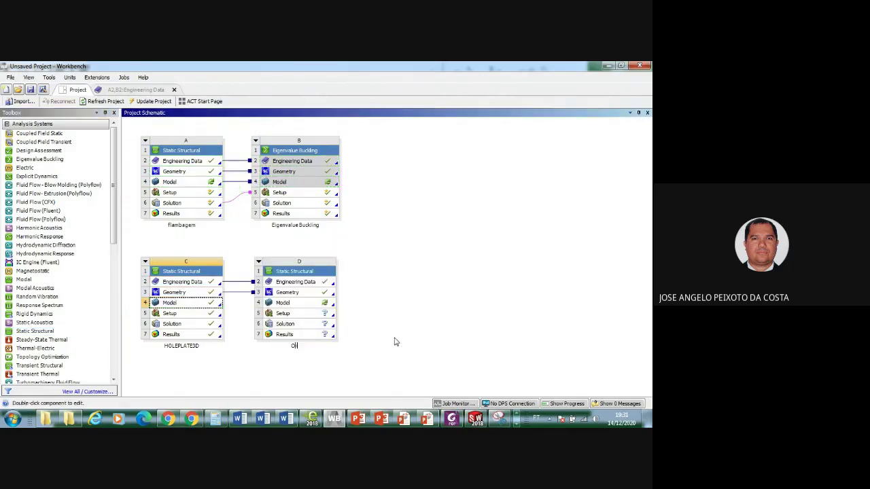
text(LEPLATE2D)
key(Return)
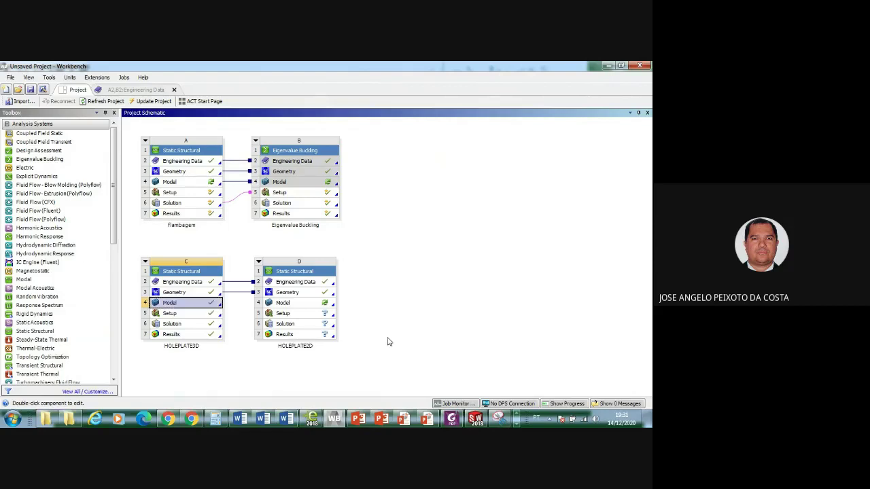
Try to open the shared geometry of the HOLEPLATE2D system for editing and check its available geometry commands
click(305, 294)
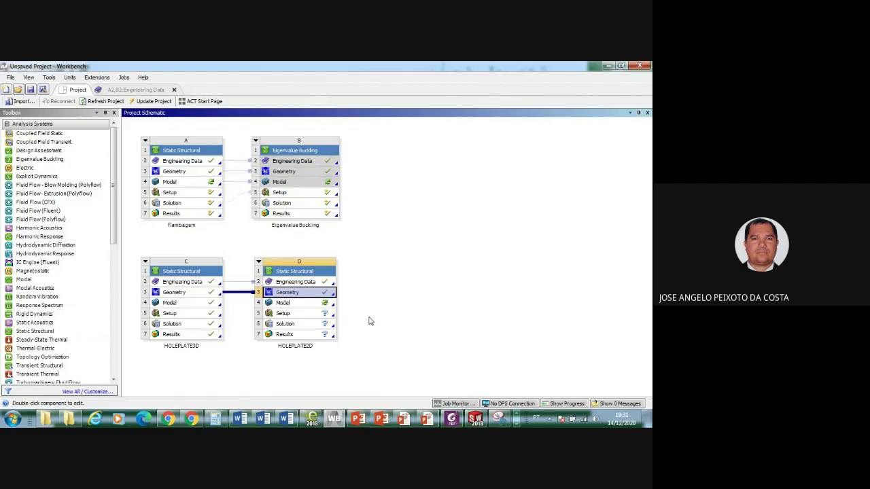
click(518, 420)
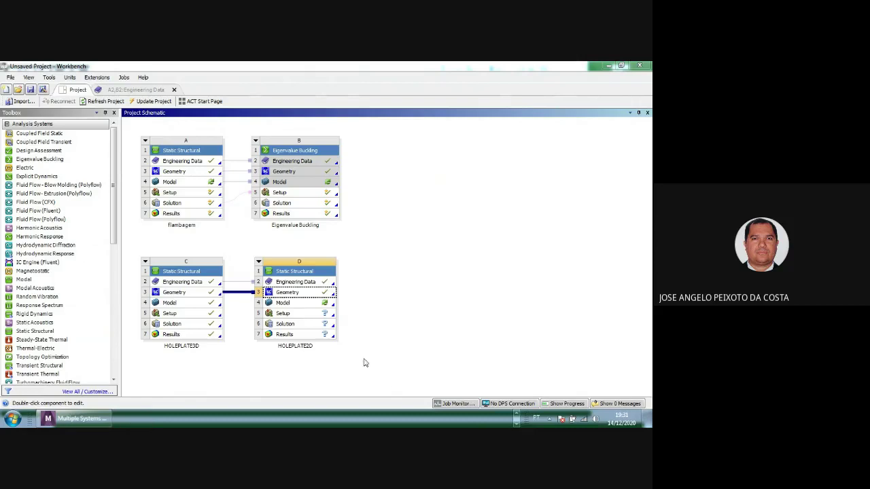
click(307, 297)
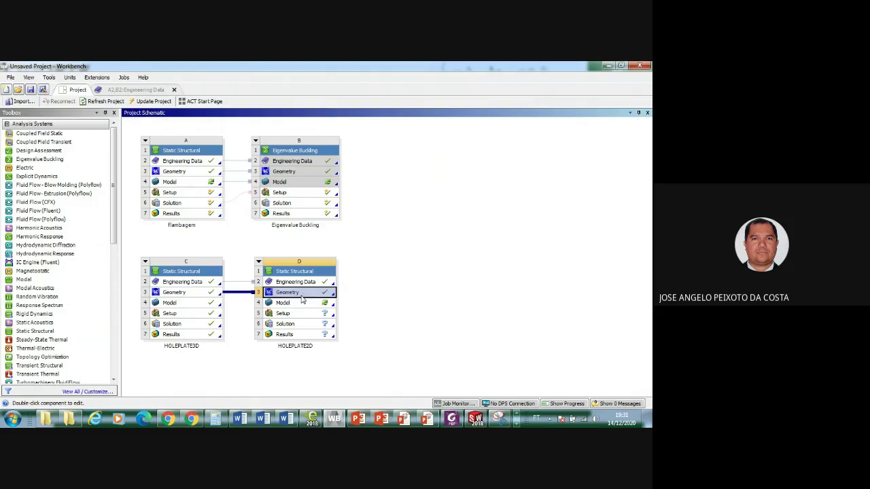
double_click(302, 298)
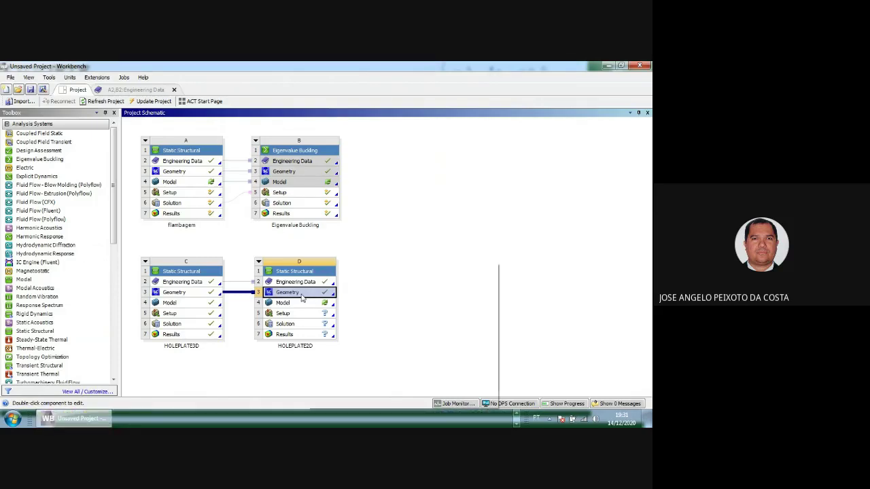
right_click(304, 298)
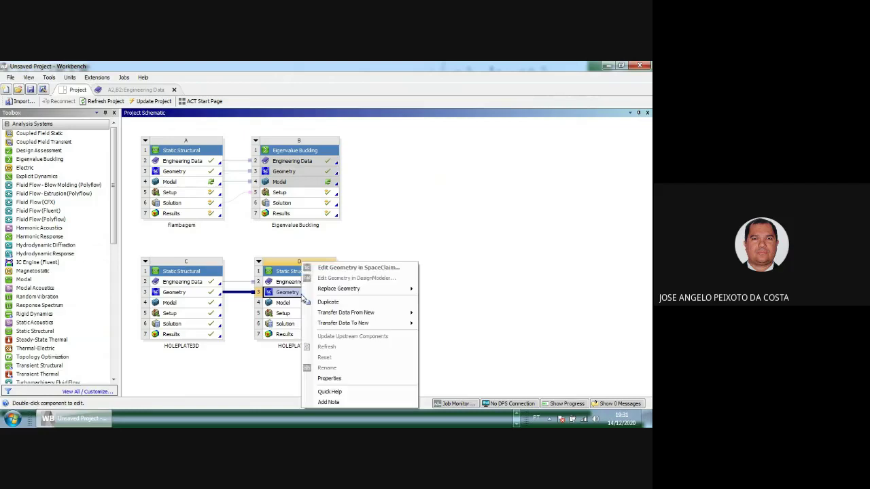
click(455, 278)
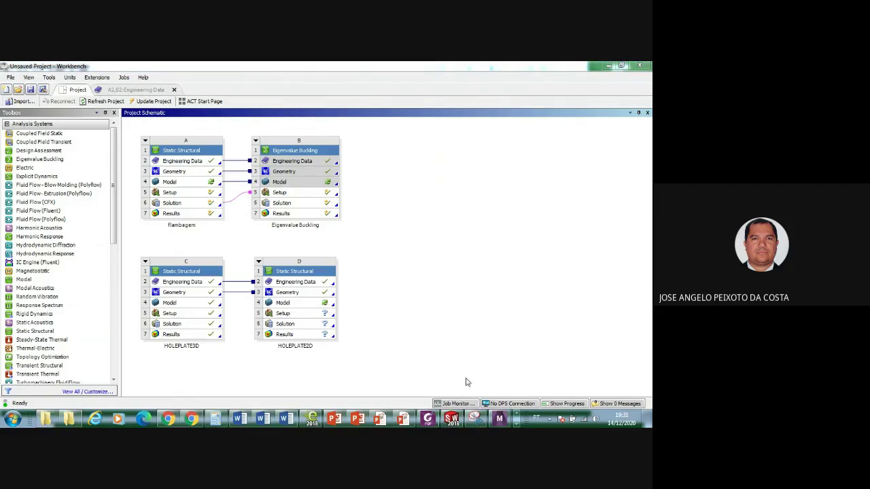
Delete the HOLEPLATE2D system from the project schematic
click(259, 261)
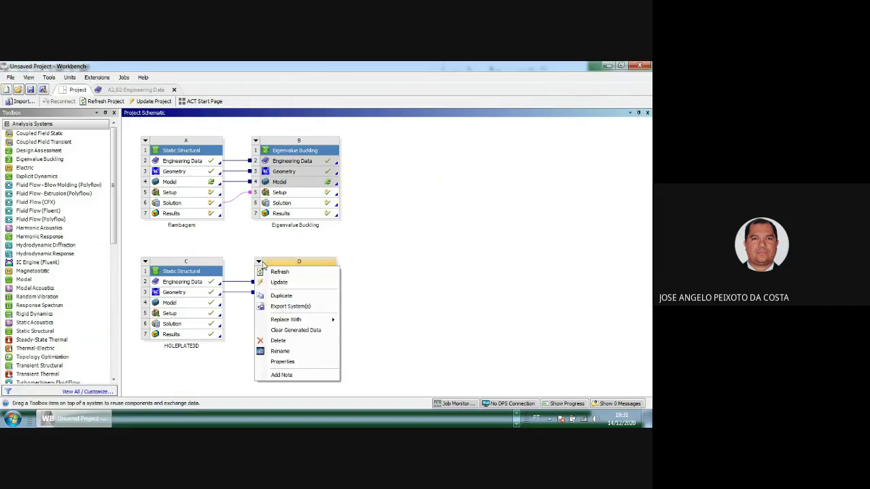
click(278, 342)
click(352, 259)
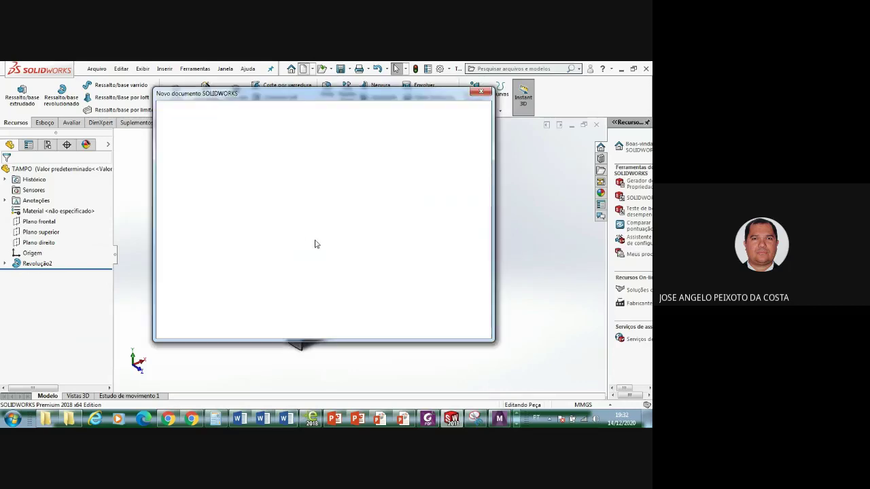
Create a new part in SOLIDWORKS and start a sketch on its front plane (Plano frontal)
click(368, 319)
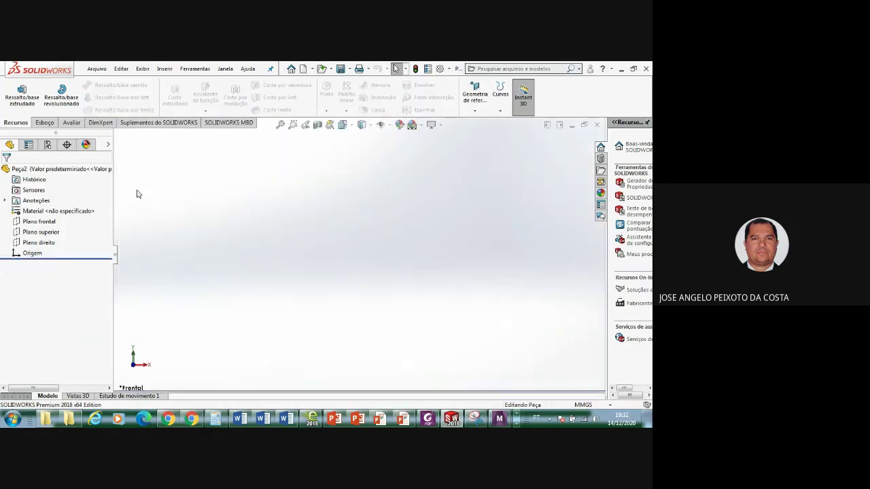
click(39, 223)
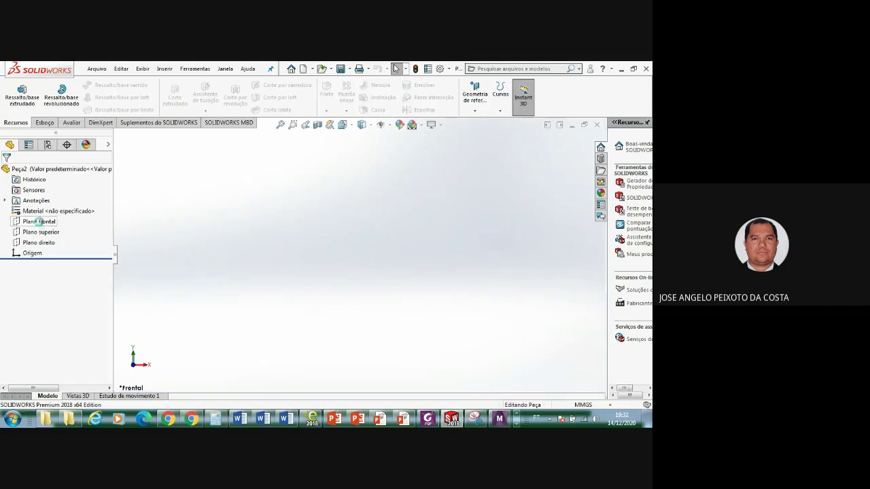
click(40, 222)
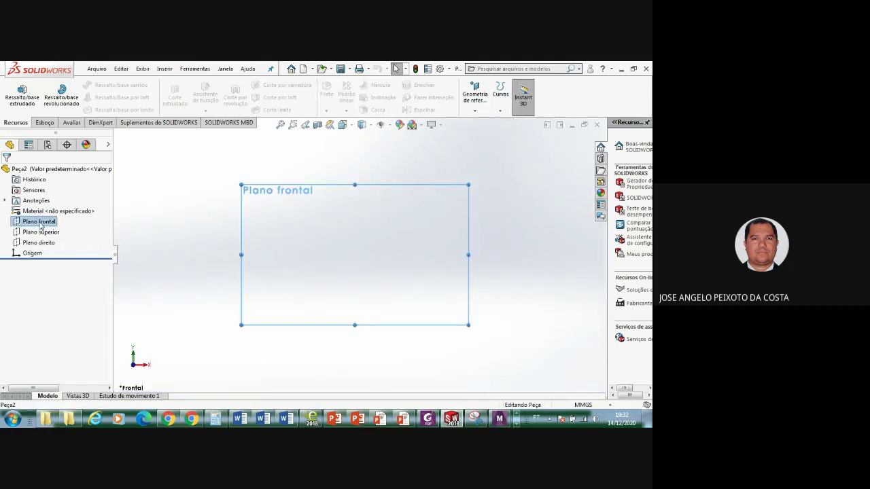
click(53, 208)
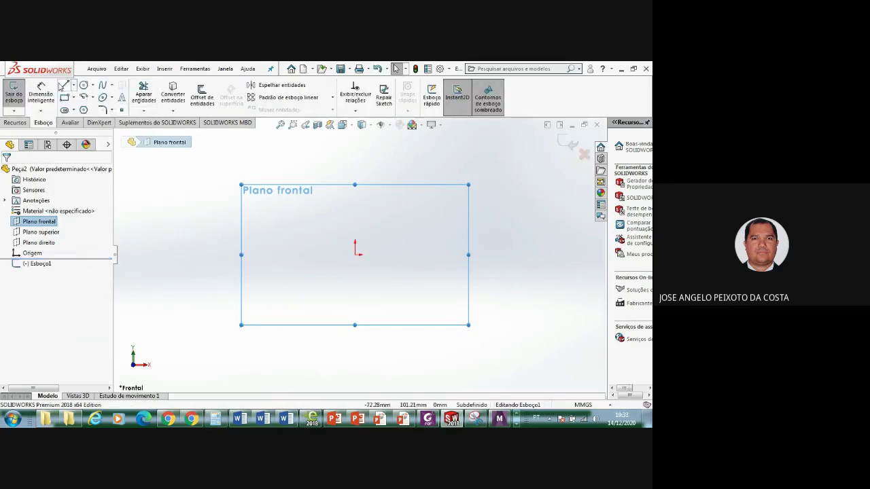
Sketch a circle centred on the origin with a radius of about 55 mm
click(83, 85)
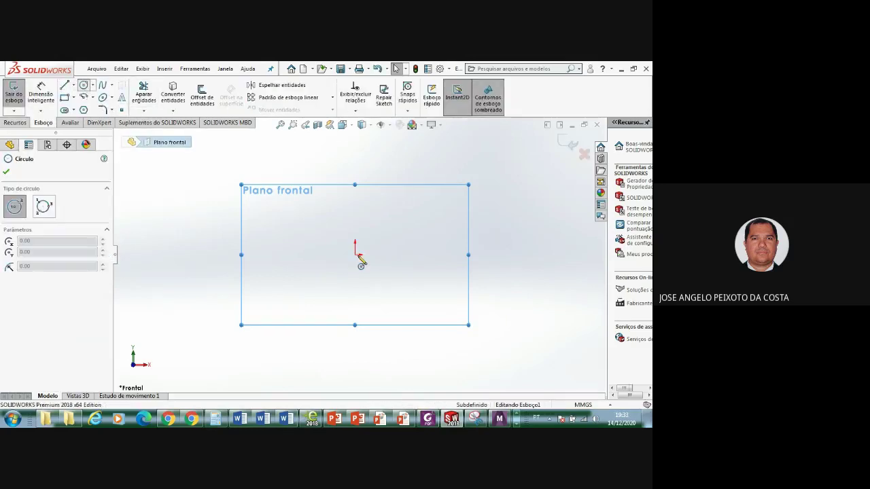
click(355, 255)
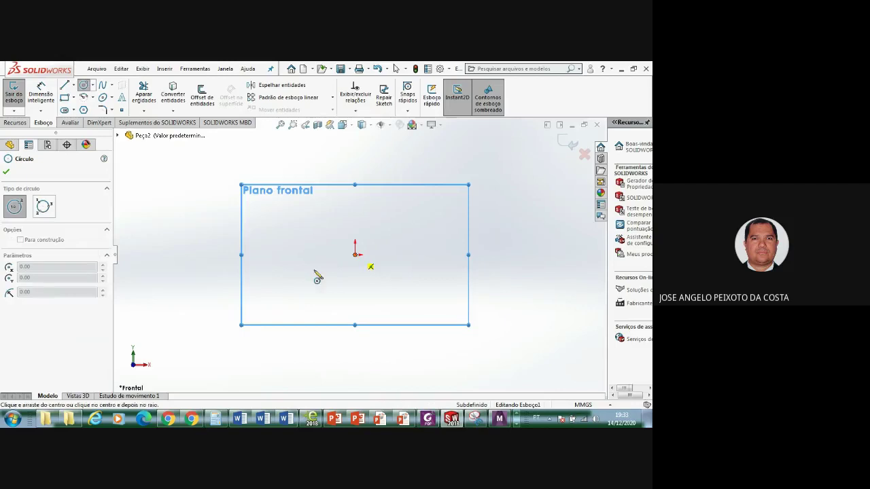
click(279, 287)
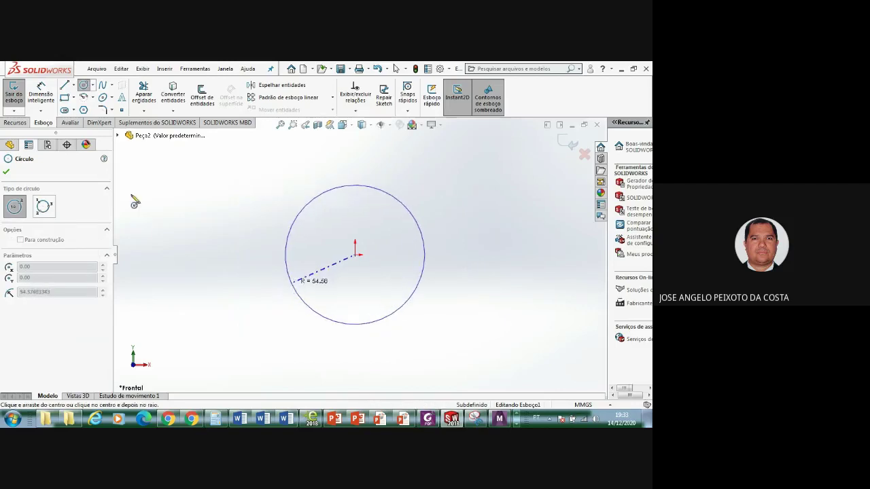
Sketch a centre rectangle from the origin that surrounds the circle
click(74, 99)
key(Escape)
key(Escape)
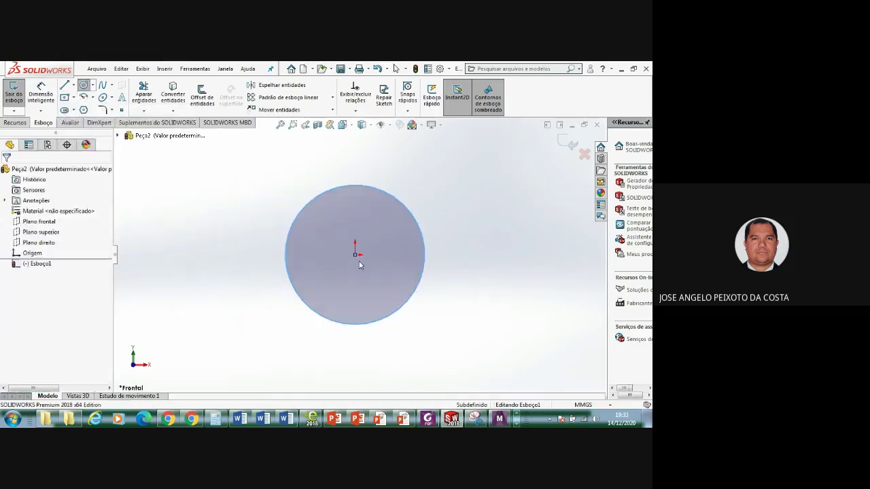
key(Return)
click(355, 255)
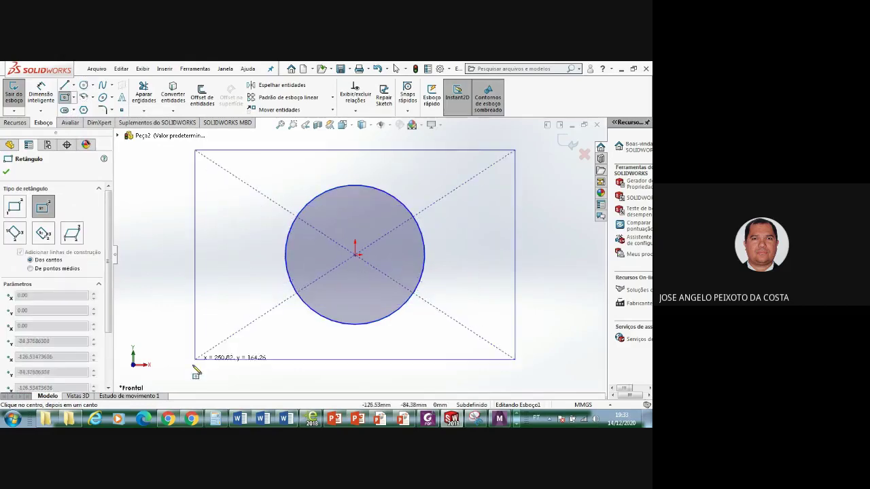
Complete the centre rectangle around the circle from the origin and set the circle's diameter to 40 mm
click(170, 356)
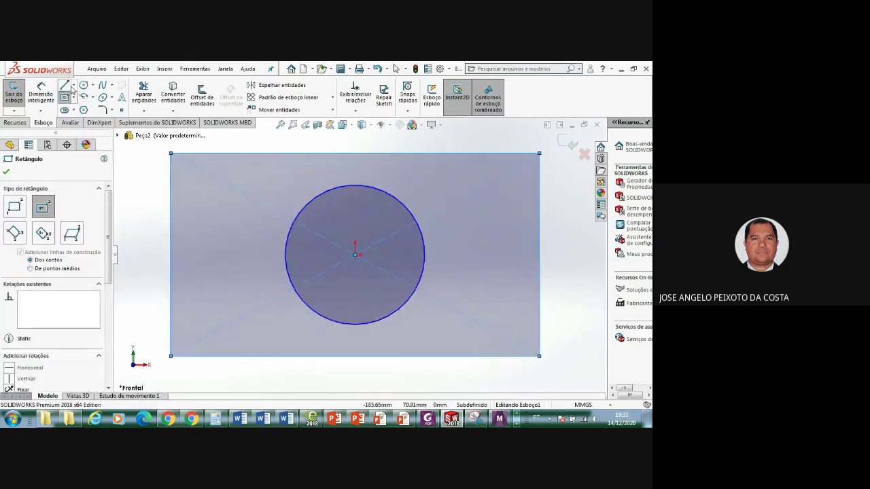
click(41, 94)
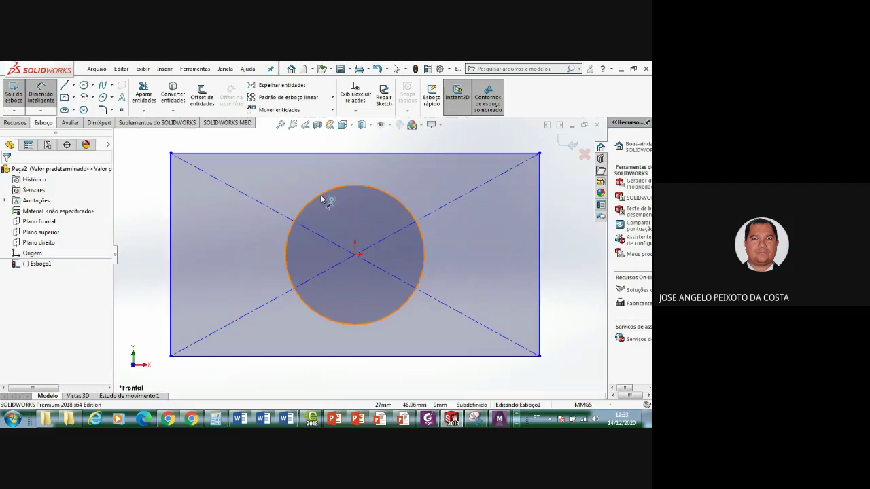
click(322, 199)
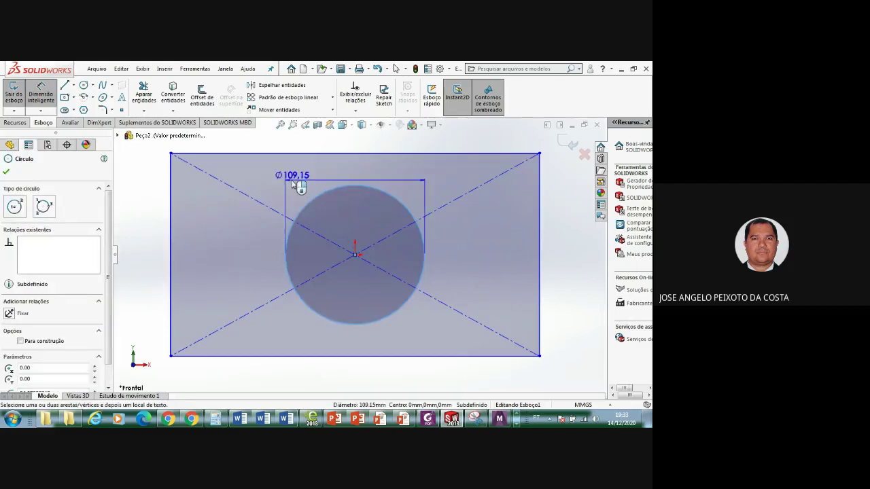
click(299, 187)
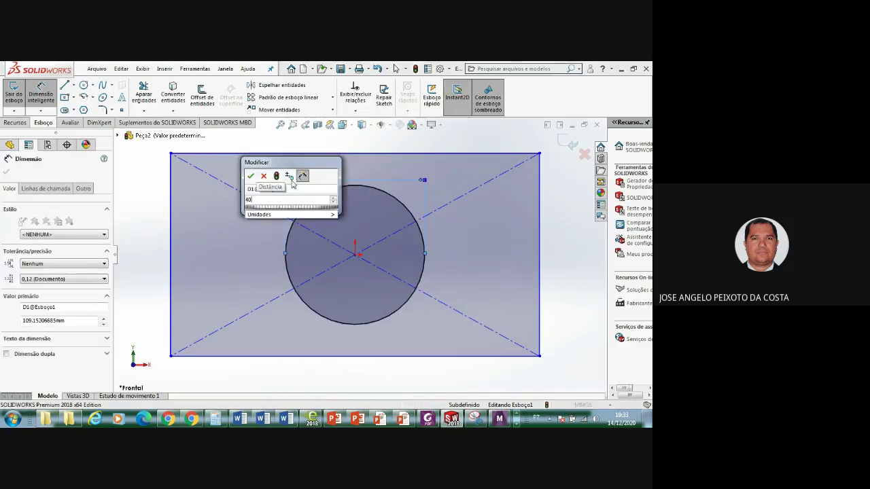
text(40)
key(Return)
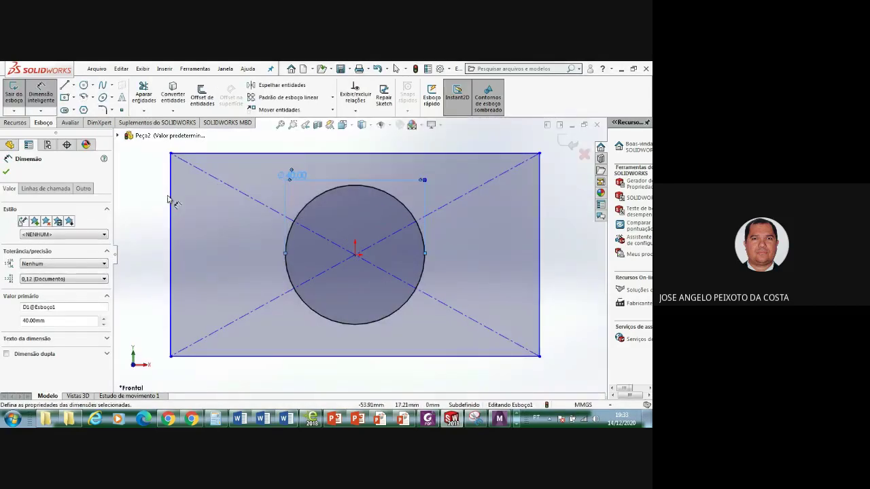
Dimension the rectangle to 100 mm high and 200 mm wide
click(163, 199)
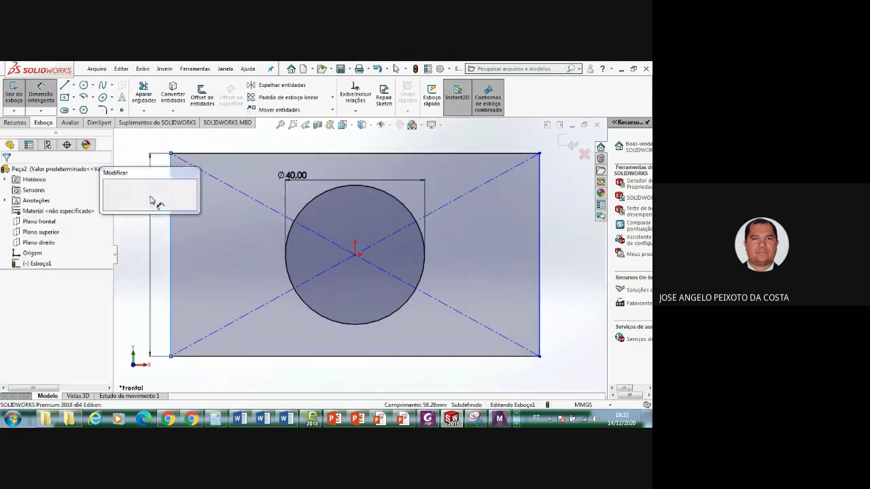
click(151, 198)
text(100)
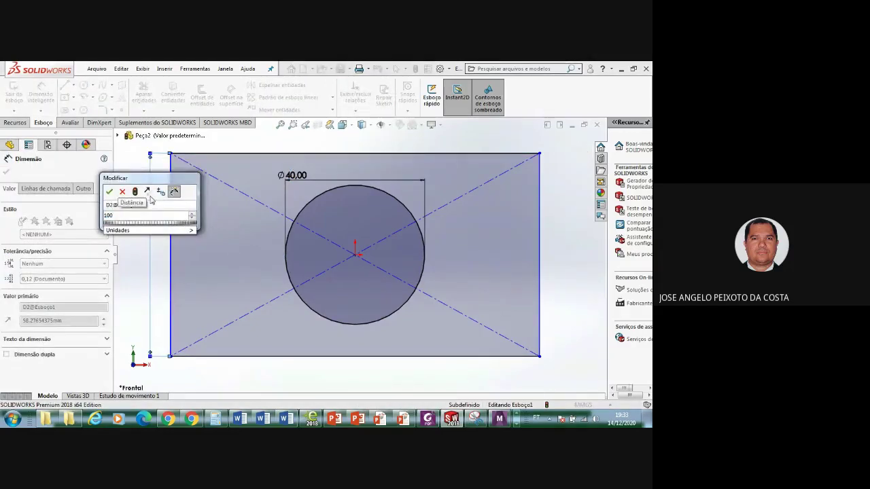
key(Return)
key(f)
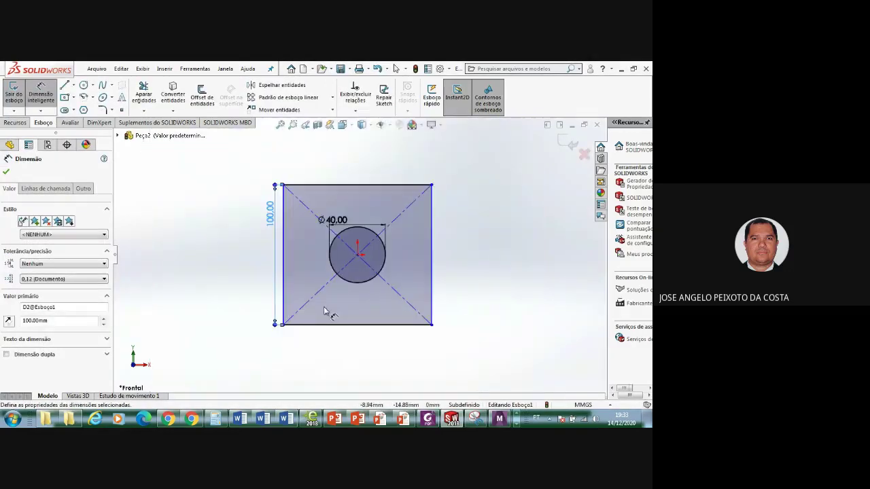
click(342, 189)
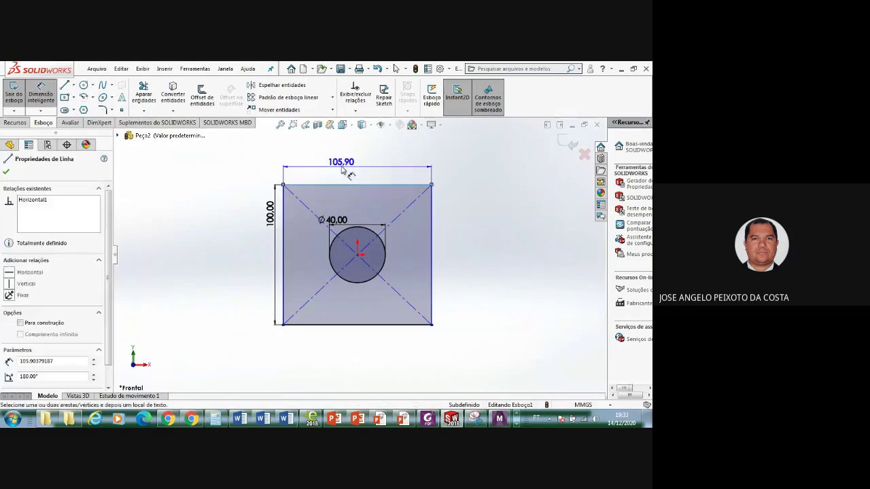
click(345, 169)
text(200)
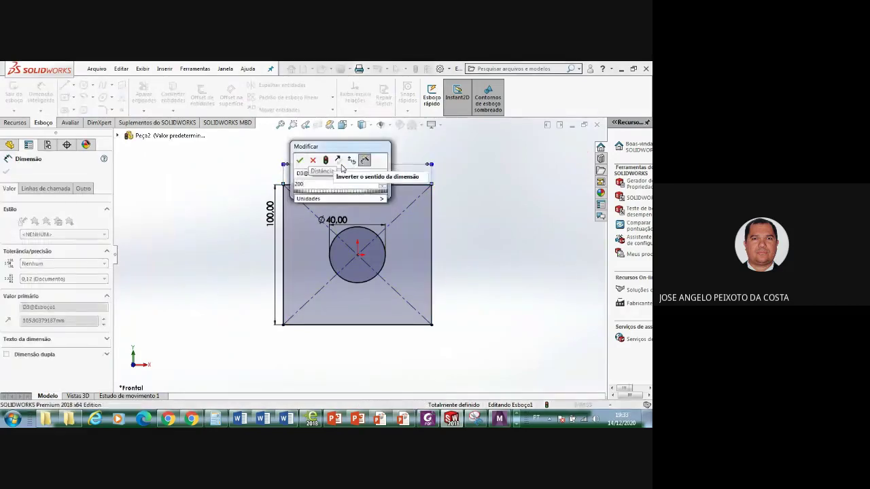
key(Return)
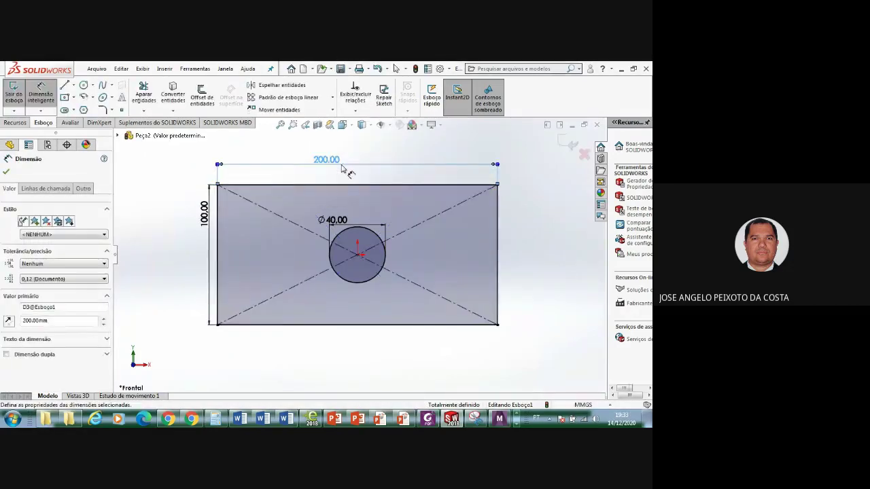
click(7, 173)
Extrude the plate profile 10 mm with the mid-plane (Plano médio) end condition
click(15, 123)
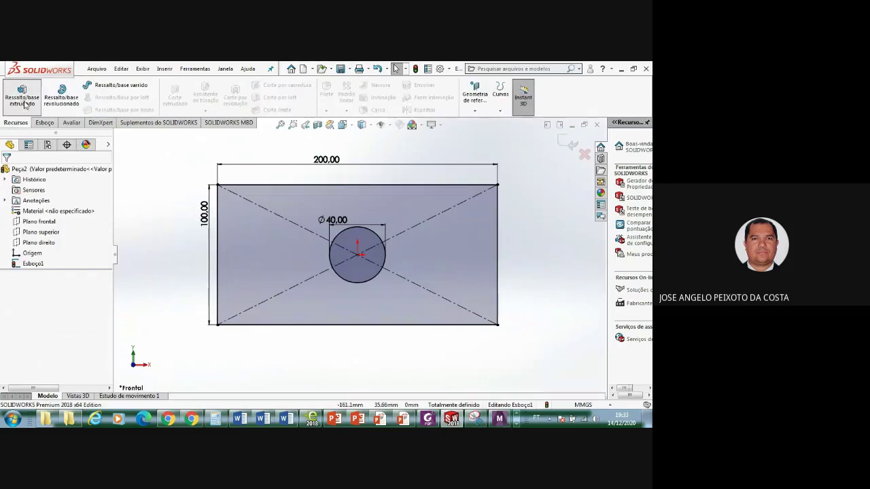
click(23, 98)
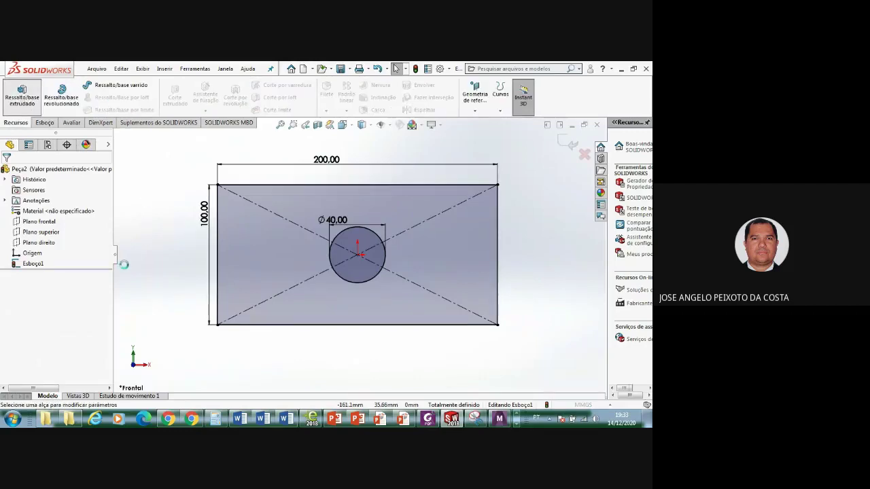
click(59, 230)
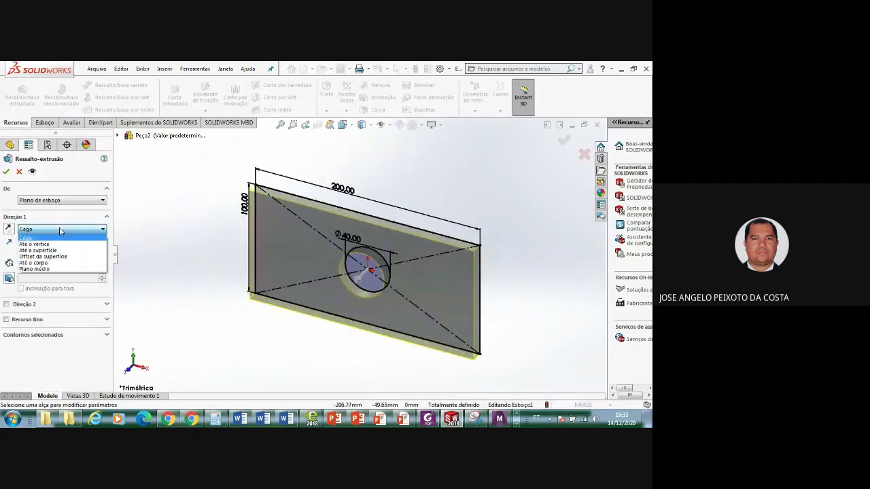
click(44, 270)
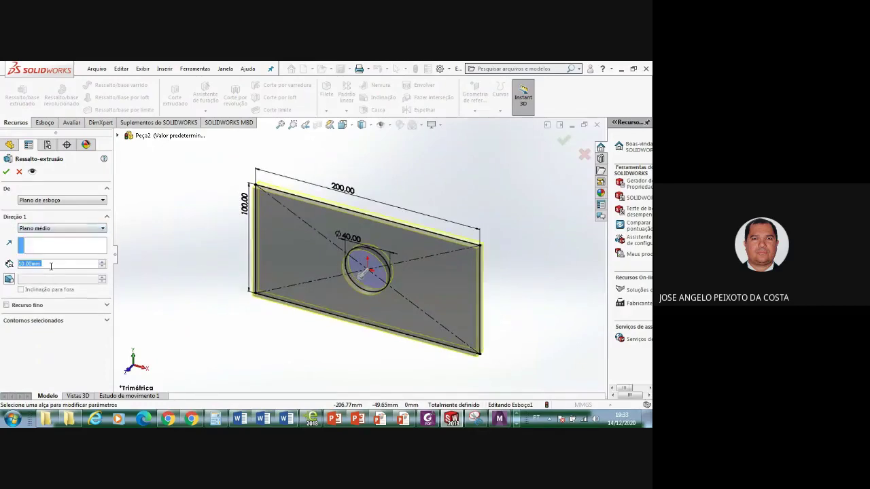
click(7, 172)
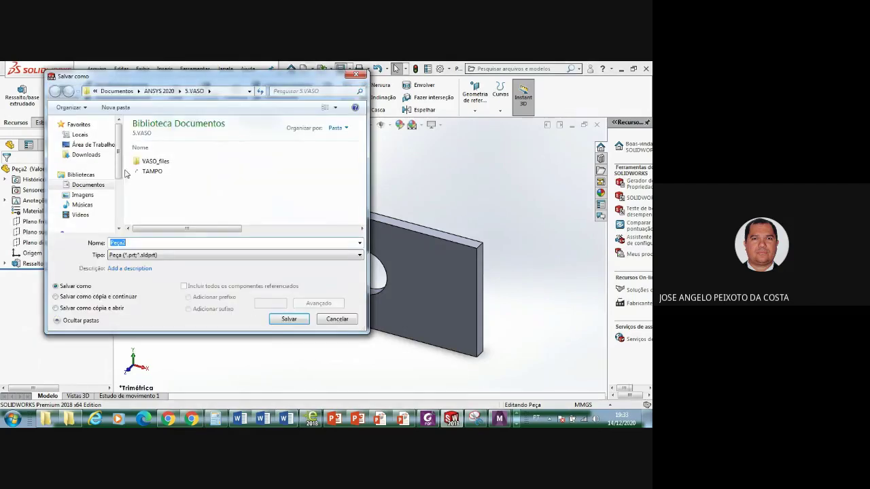
Create a folder named 7.HOLEPLATE inside ANSYS 2020 while saving the part
click(159, 90)
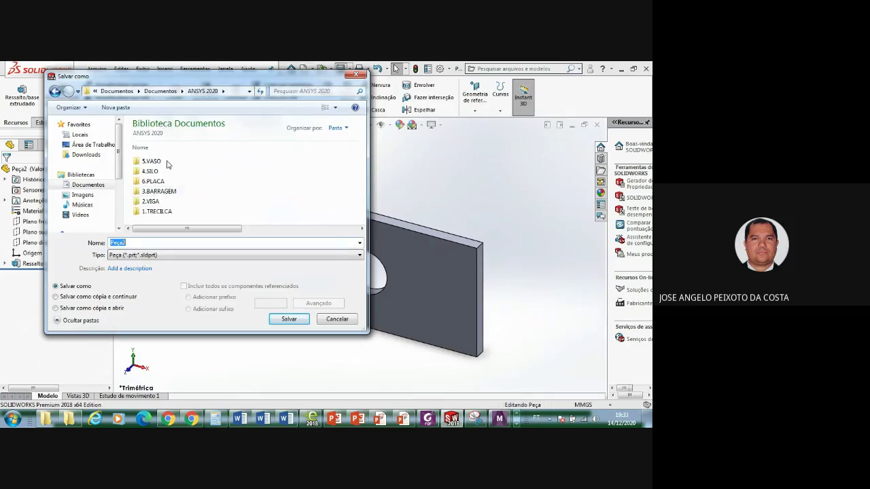
right_click(260, 192)
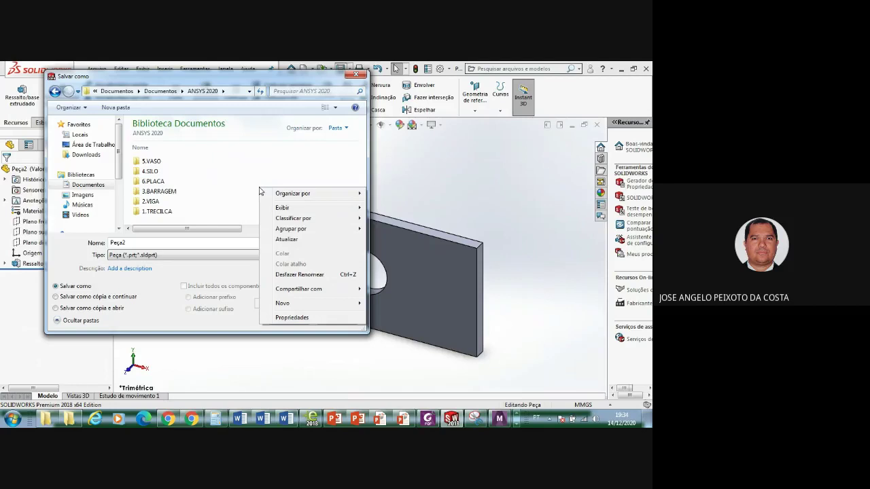
click(227, 161)
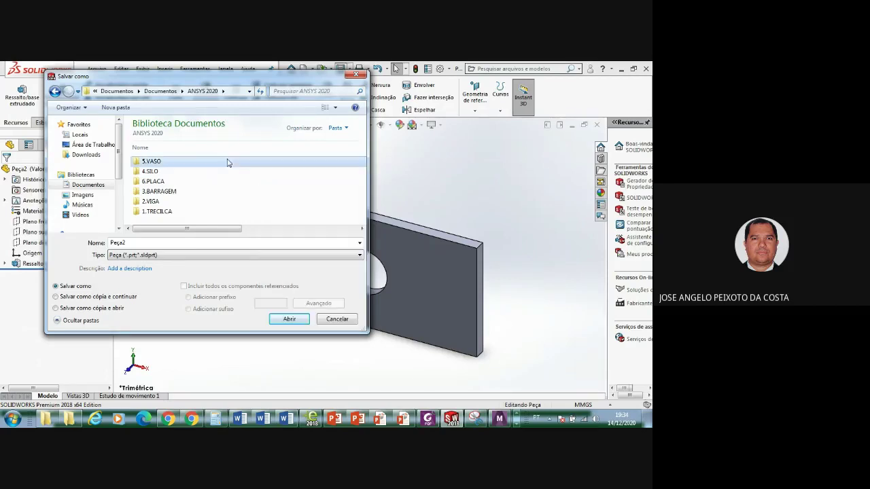
right_click(260, 183)
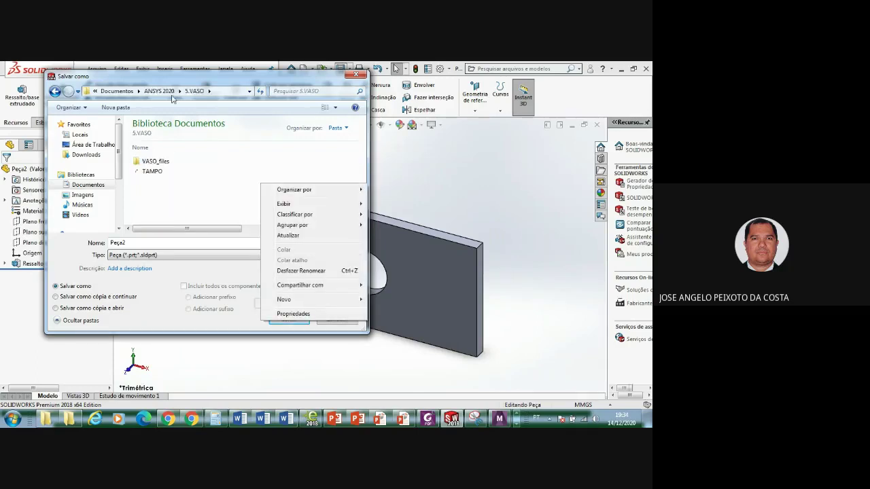
click(169, 93)
right_click(259, 183)
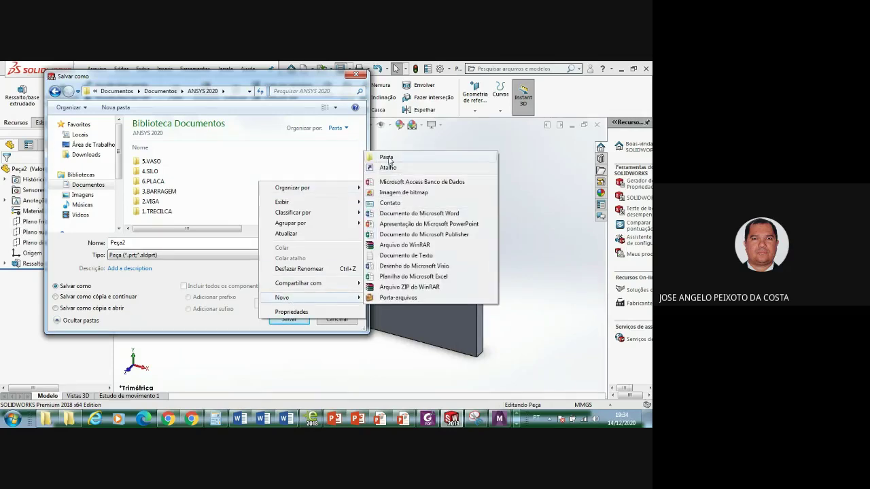
click(265, 199)
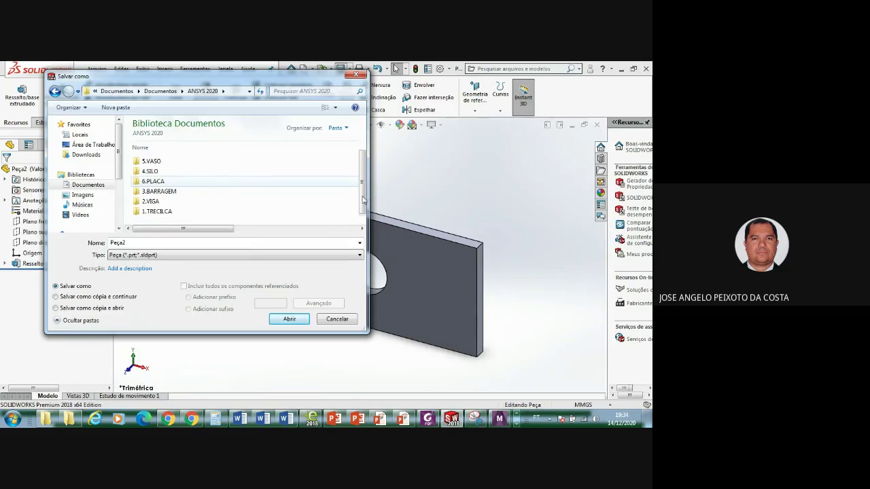
click(161, 159)
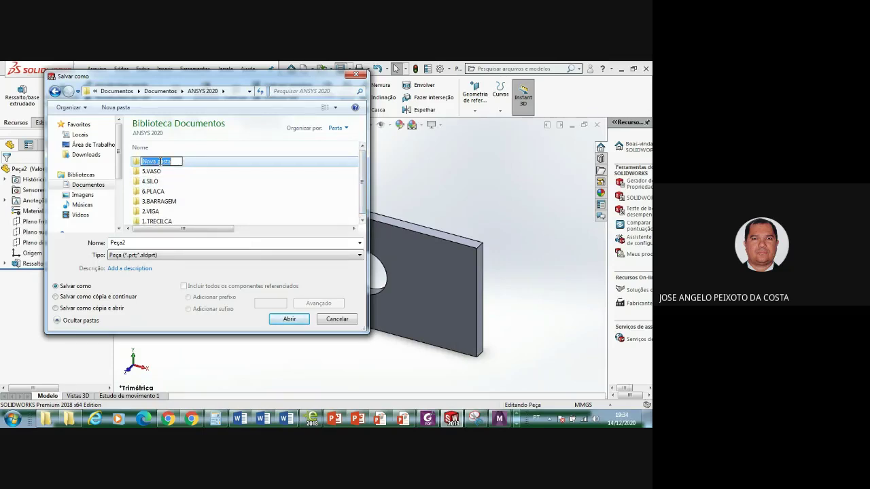
text(7.HOLEPLATE)
key(Return)
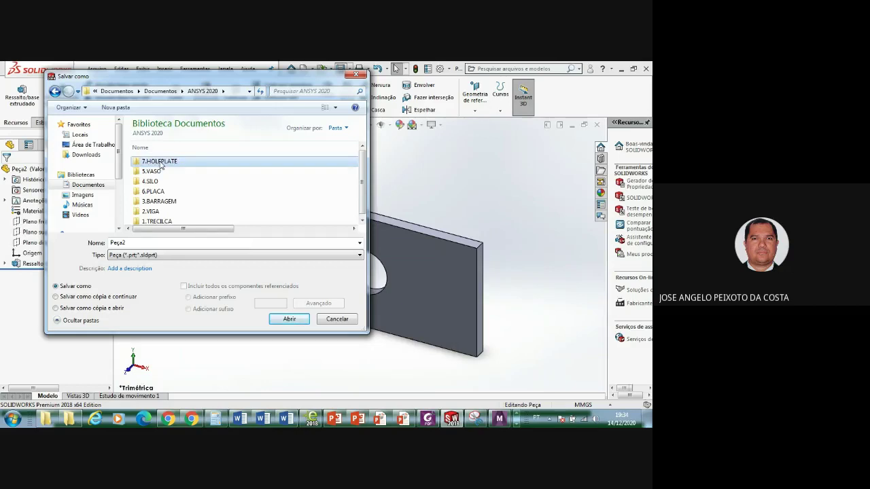
Save the part as HOLEPLATE in the 7.HOLEPLATE folder
double_click(160, 162)
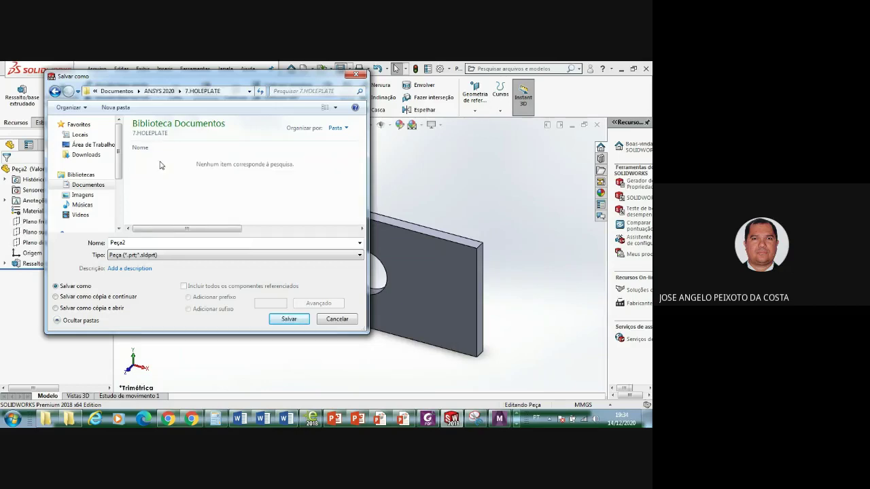
click(136, 243)
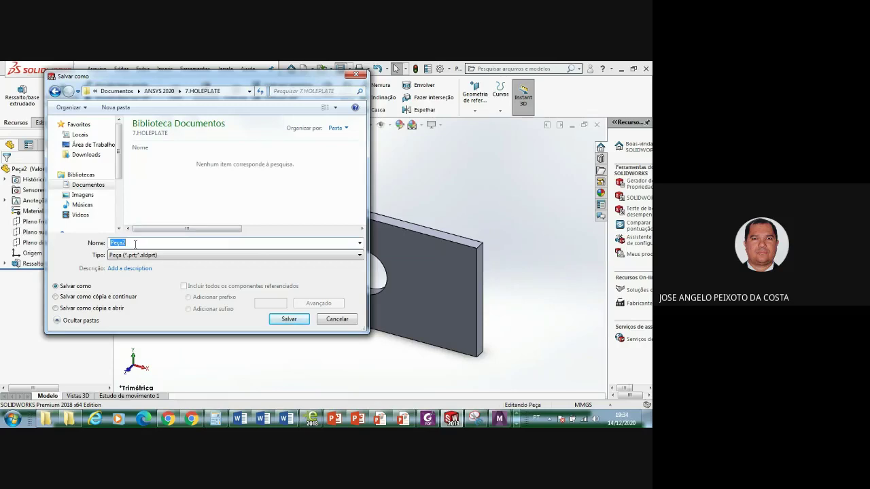
text(HOLEPLATE)
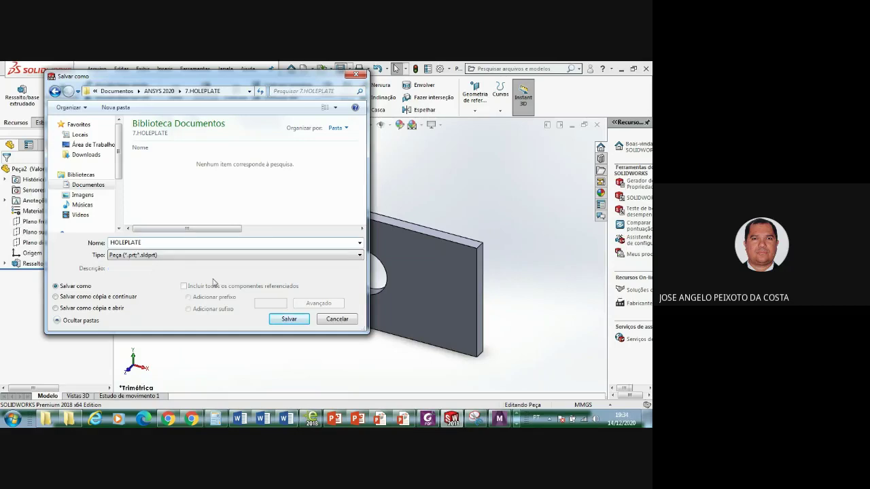
key(Tab)
click(276, 321)
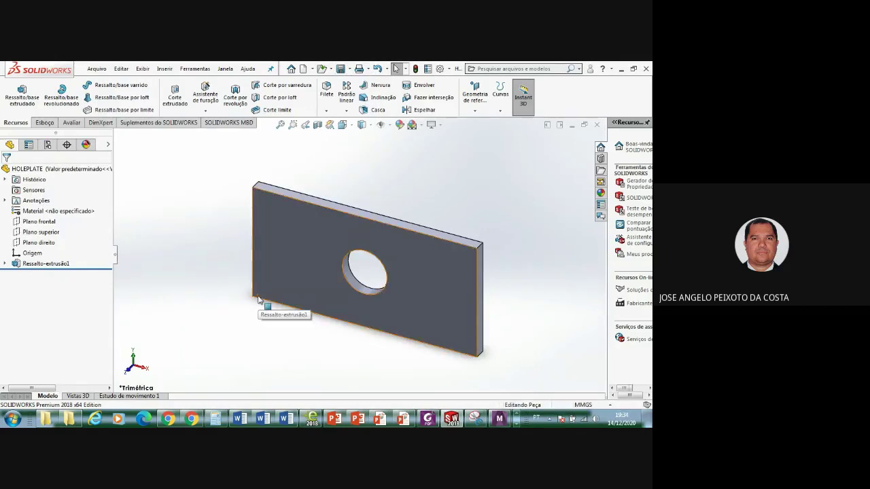
Export a copy of the plate as HOLEPLATE in Parasolid (*.x_t) format to the 7.HOLEPLATE folder
click(99, 69)
click(115, 175)
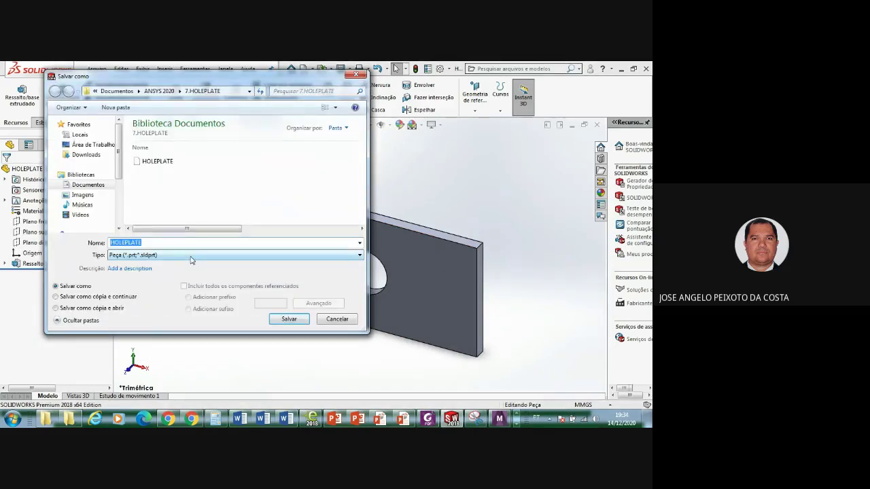
click(191, 257)
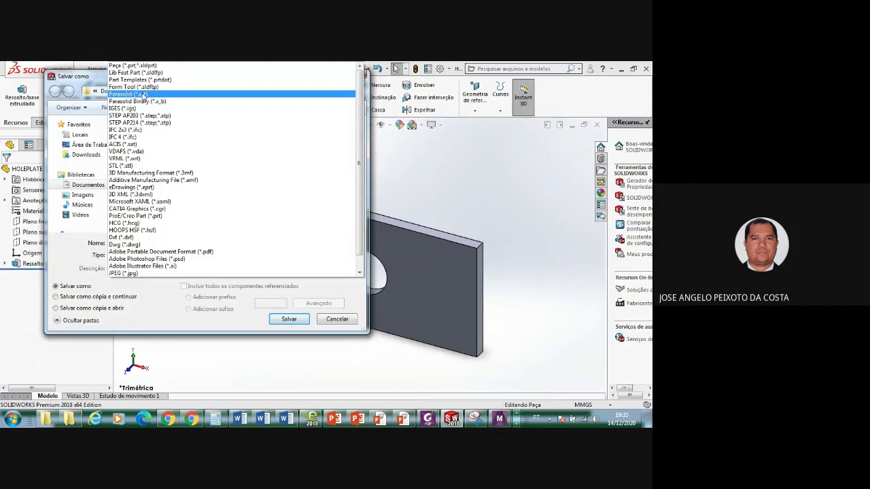
click(142, 95)
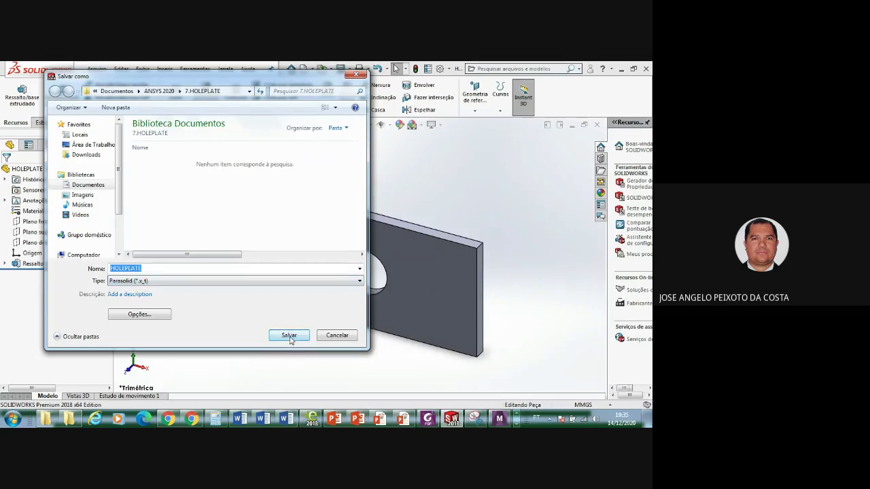
click(290, 337)
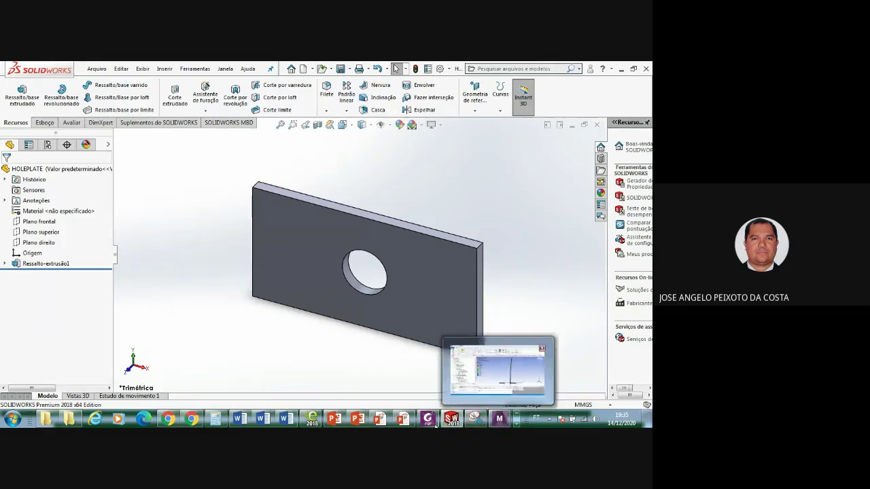
Switch to ANSYS Workbench and save the project as HOLEPLATE in the 7.HOLEPLATE folder inside ANSYS 2020
mouse_move(382, 423)
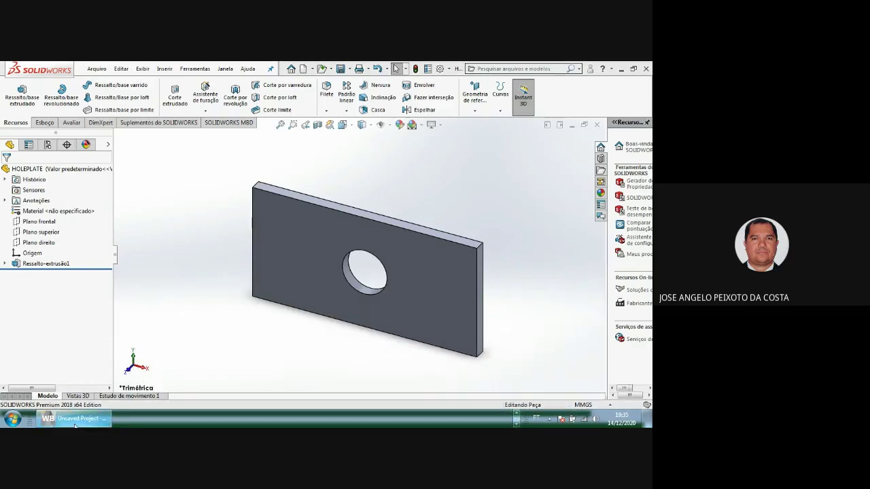
key(alt+Tab)
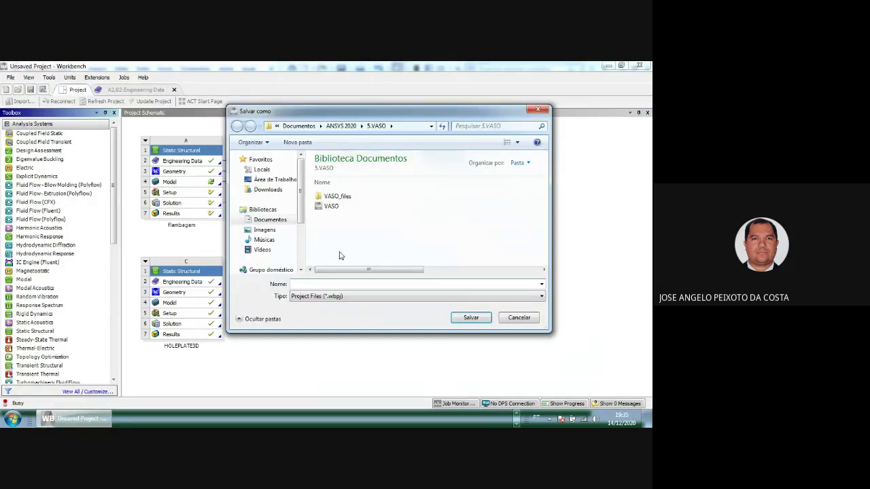
click(348, 128)
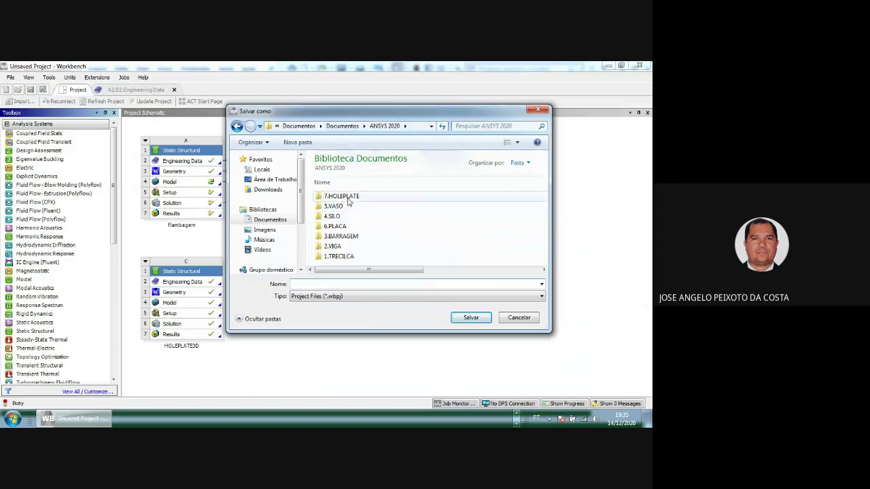
click(347, 197)
double_click(347, 196)
click(317, 284)
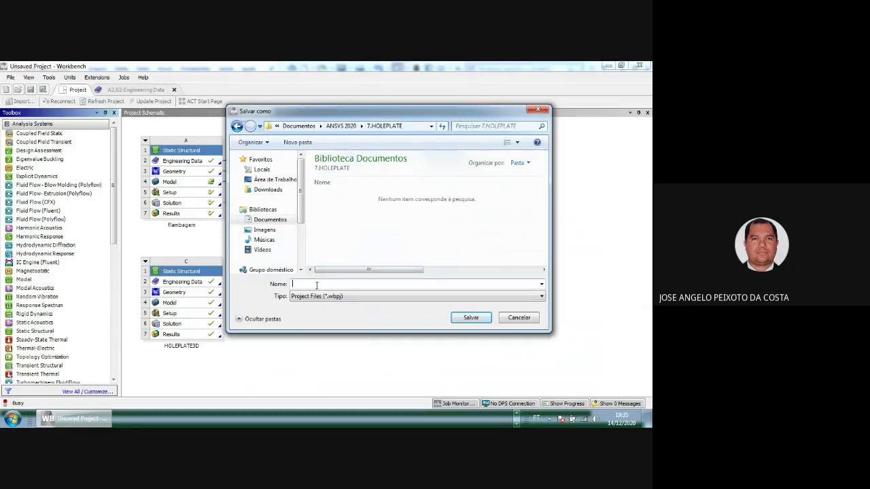
text(HOLEPLATE)
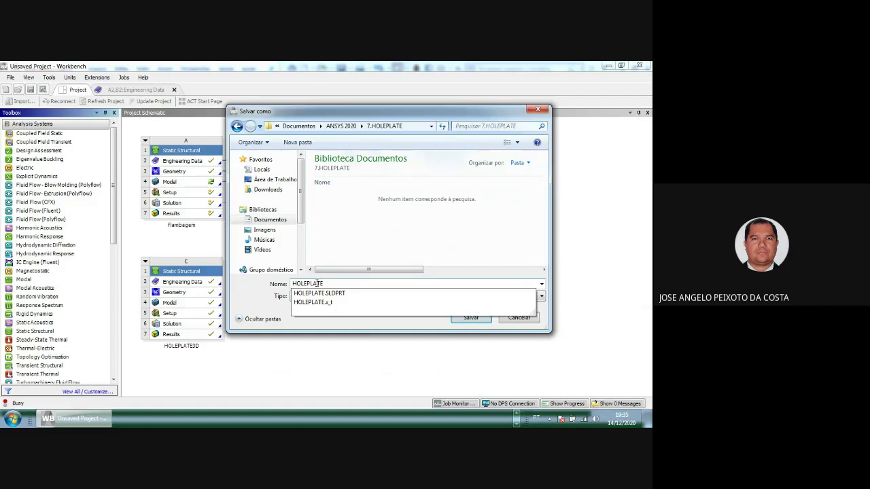
key(Return)
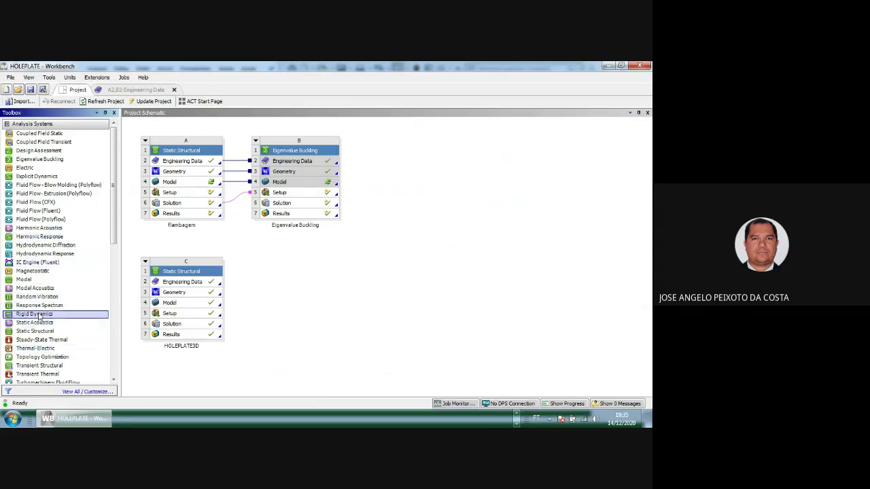
Add a standalone Static Structural system beside HOLEPLATE3D in the project schematic and name it HOLEPLATE2D
drag(40, 333, 292, 273)
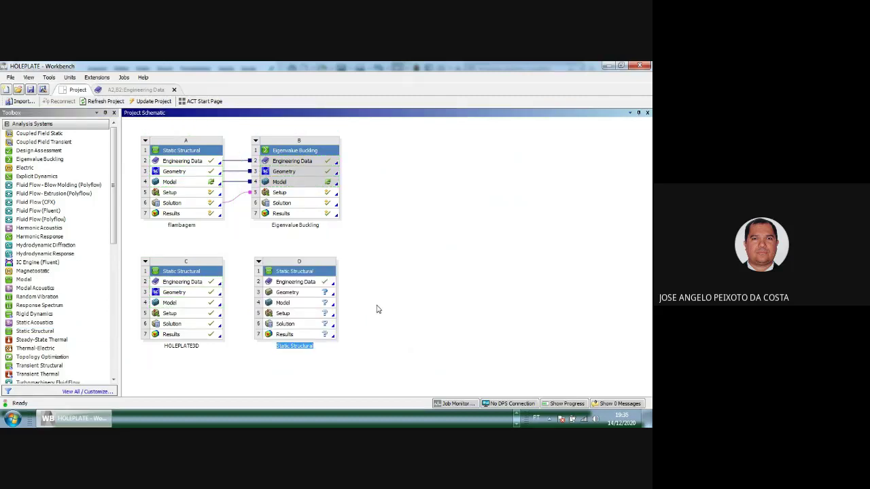
text(HOLEPLATE2D)
key(Return)
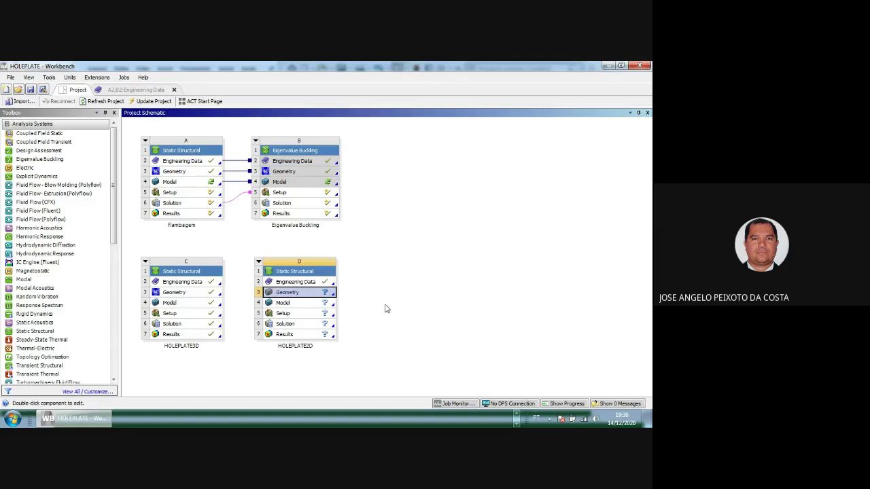
Open the HOLEPLATE2D geometry in SpaceClaim and load HOLEPLATE.x_t from the 7.HOLEPLATE folder, listing files of all types
double_click(309, 293)
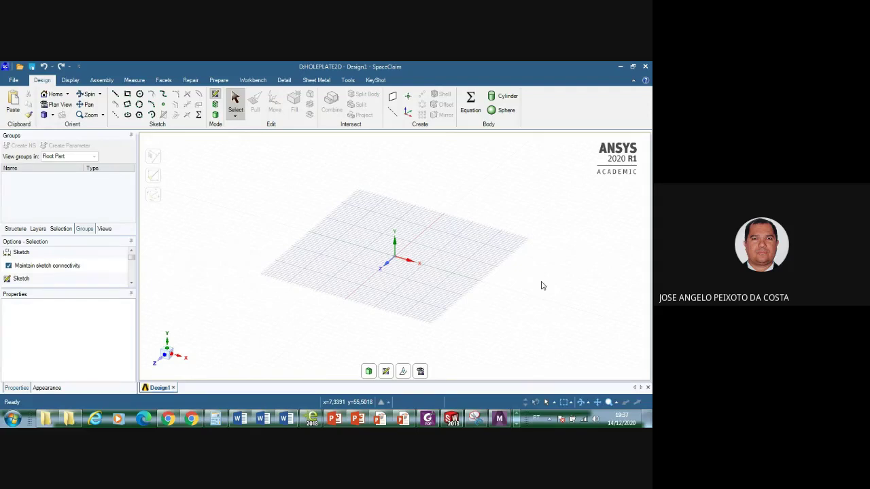
click(20, 68)
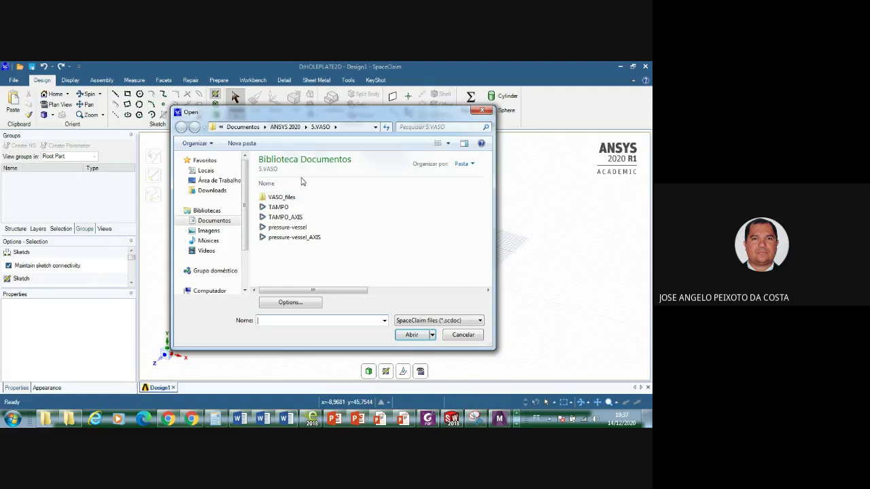
click(285, 127)
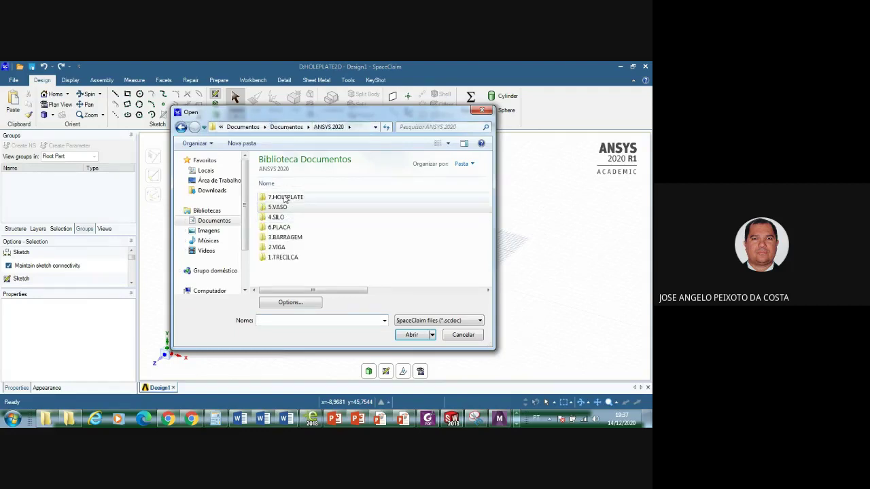
double_click(286, 199)
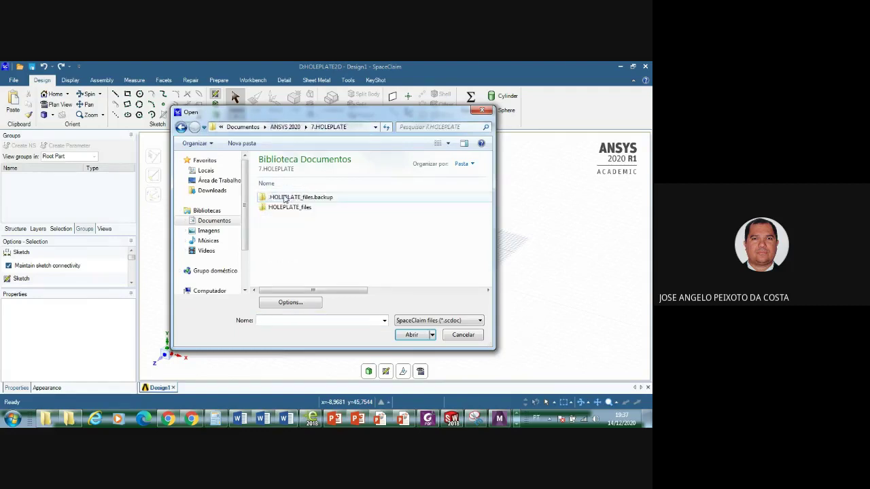
click(451, 321)
scroll(479, 248, down, 3)
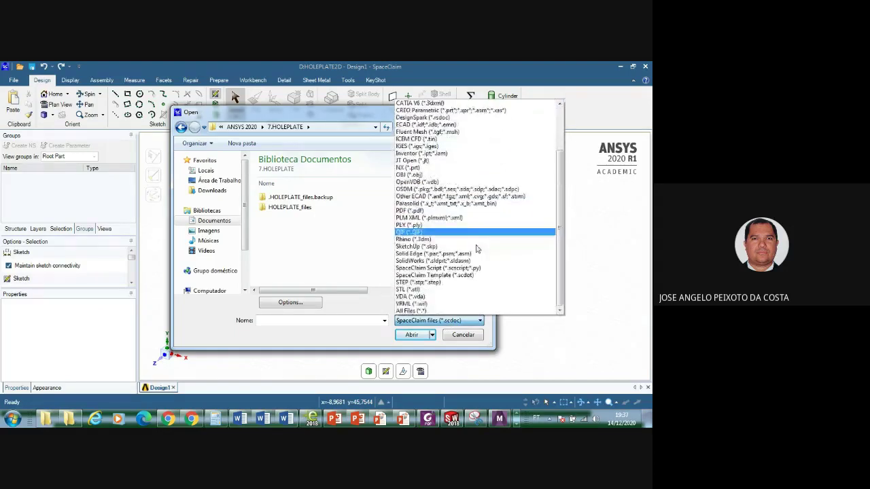
click(421, 312)
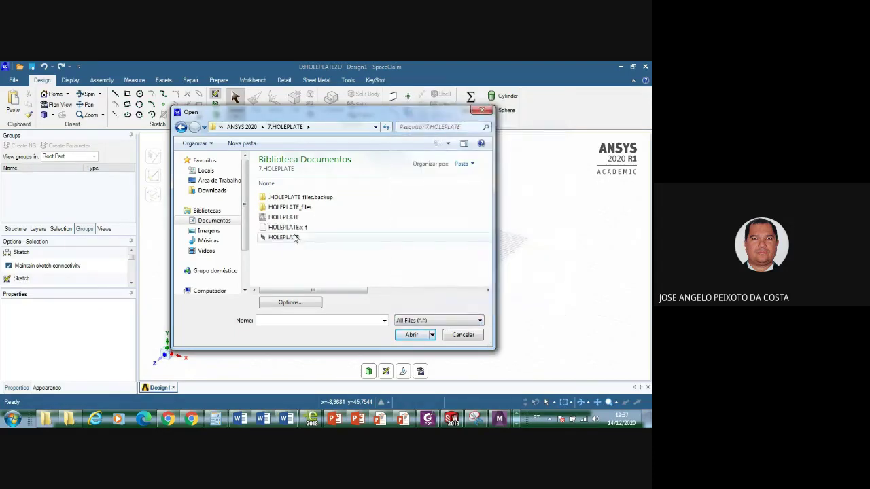
click(293, 229)
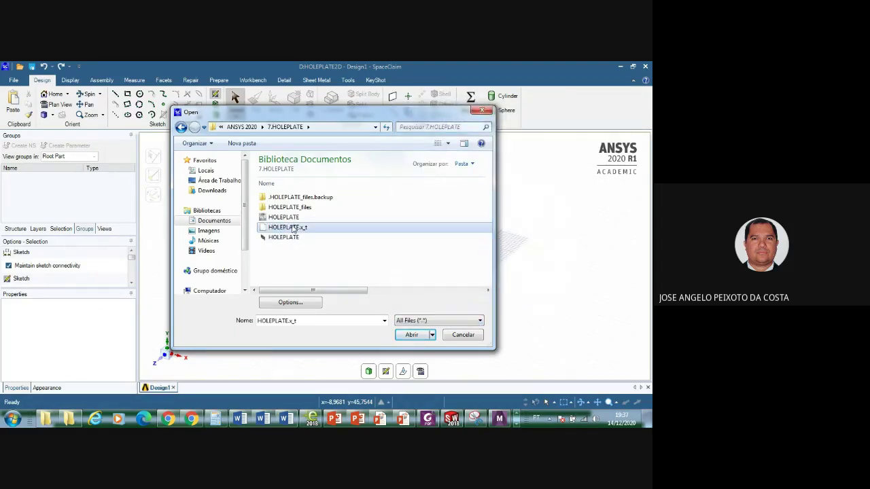
click(412, 335)
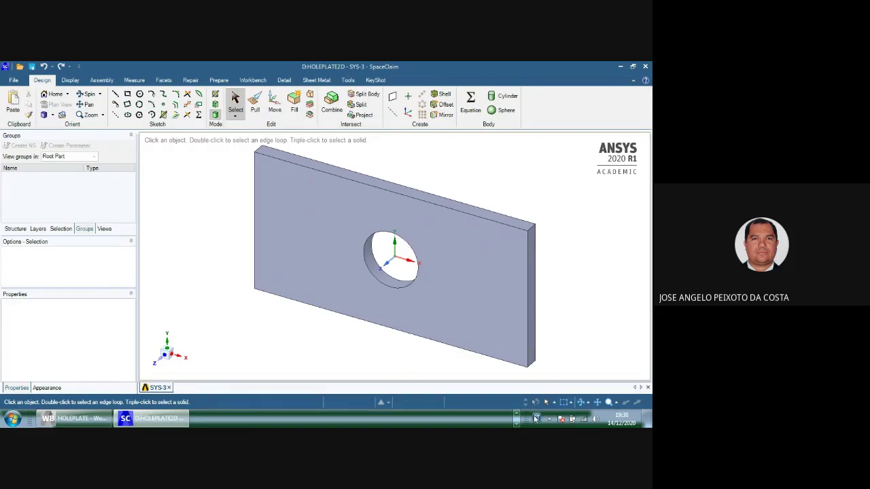
Switch to SOLIDWORKS, close it without saving the modified documents, and dismiss the system check notification
drag(518, 419, 453, 421)
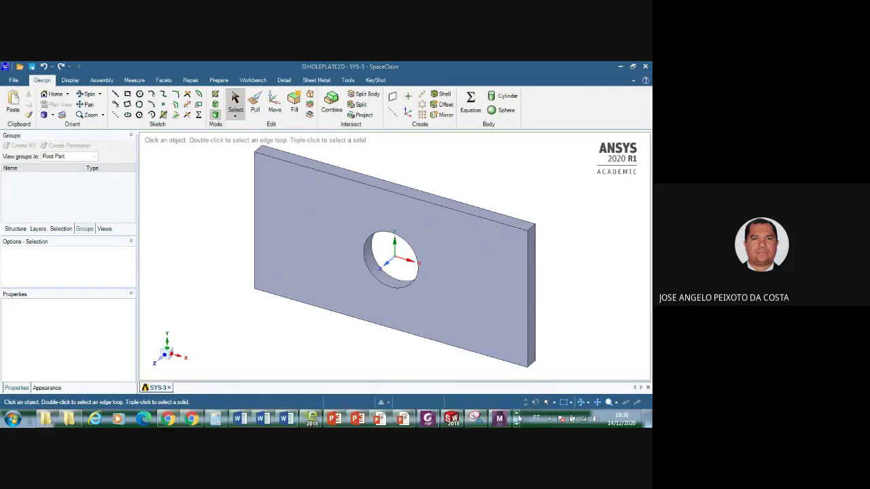
click(452, 419)
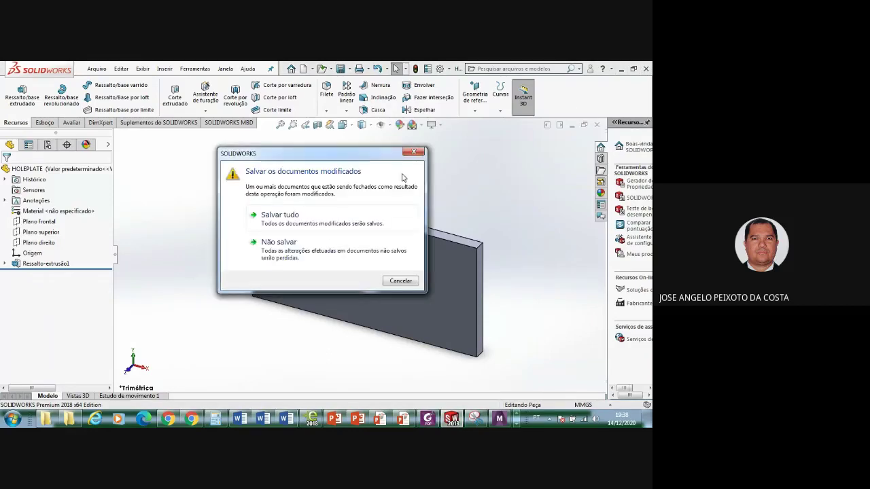
click(291, 239)
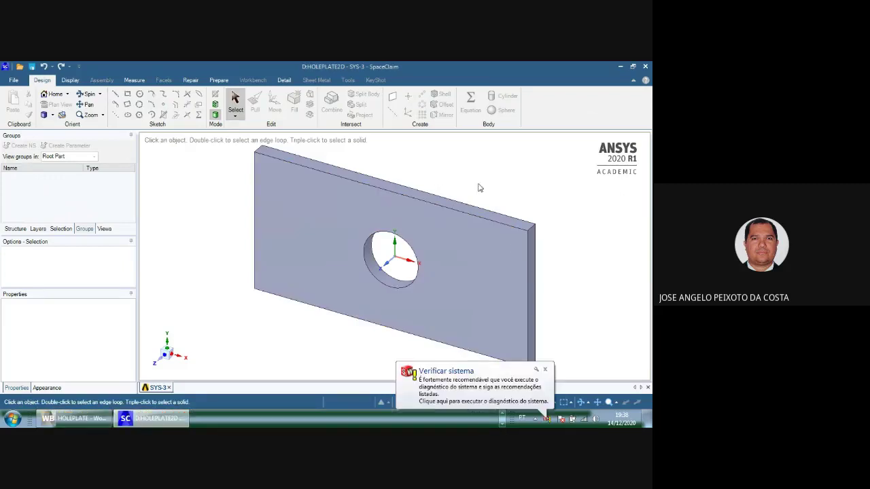
click(546, 370)
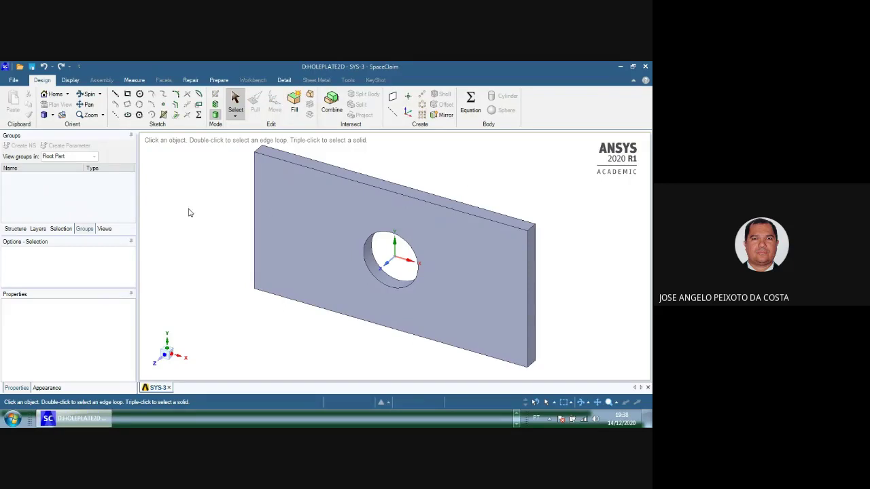
scroll(197, 216, up, 3)
click(304, 236)
scroll(304, 232, up, 1)
scroll(305, 233, down, 3)
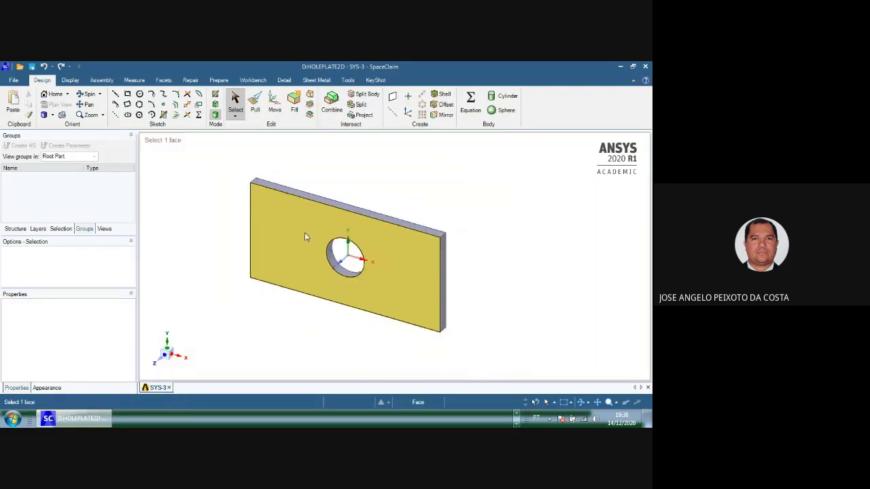
click(227, 224)
click(303, 244)
scroll(303, 245, down, 1)
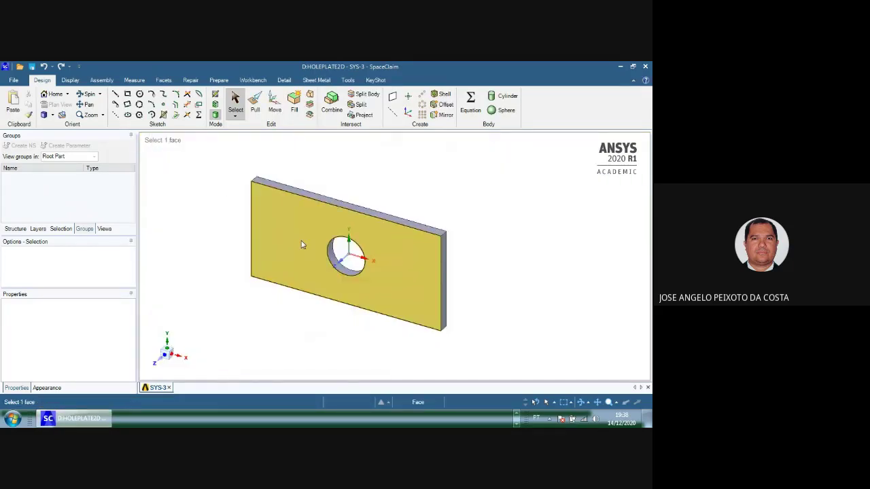
click(229, 202)
click(315, 238)
scroll(315, 238, up, 2)
scroll(315, 238, down, 2)
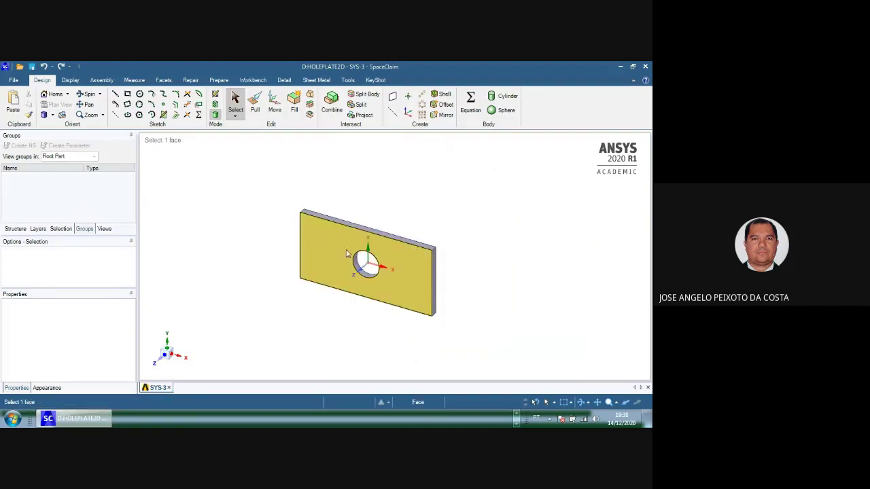
click(215, 246)
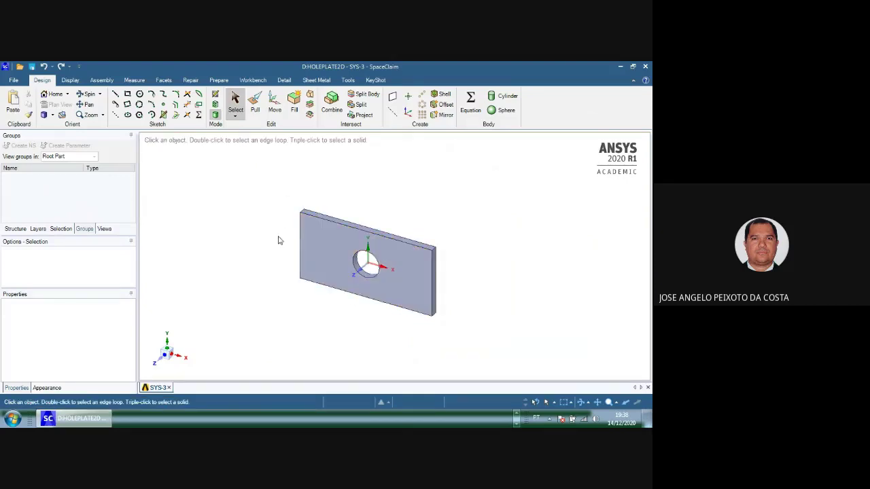
click(191, 82)
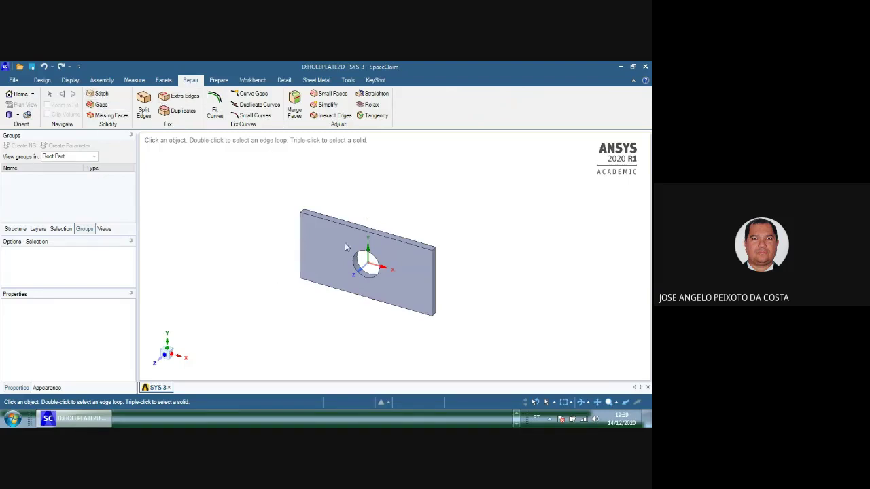
click(367, 226)
scroll(374, 245, down, 2)
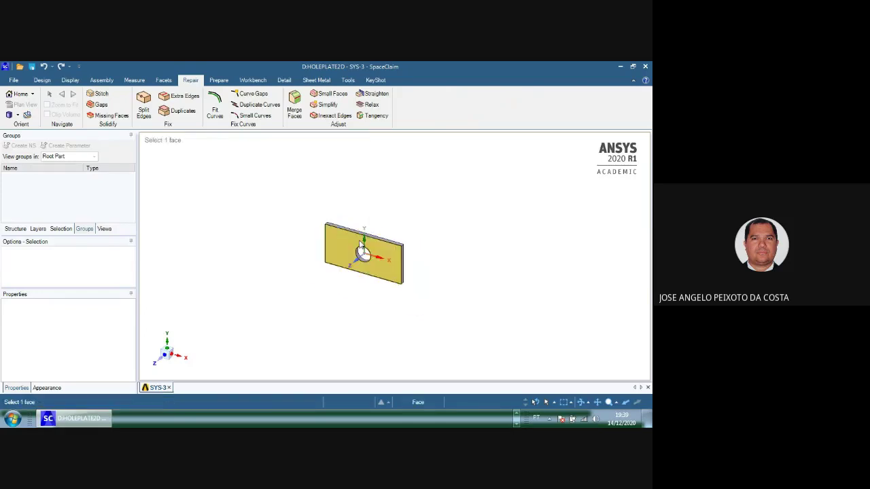
scroll(382, 261, up, 5)
click(180, 206)
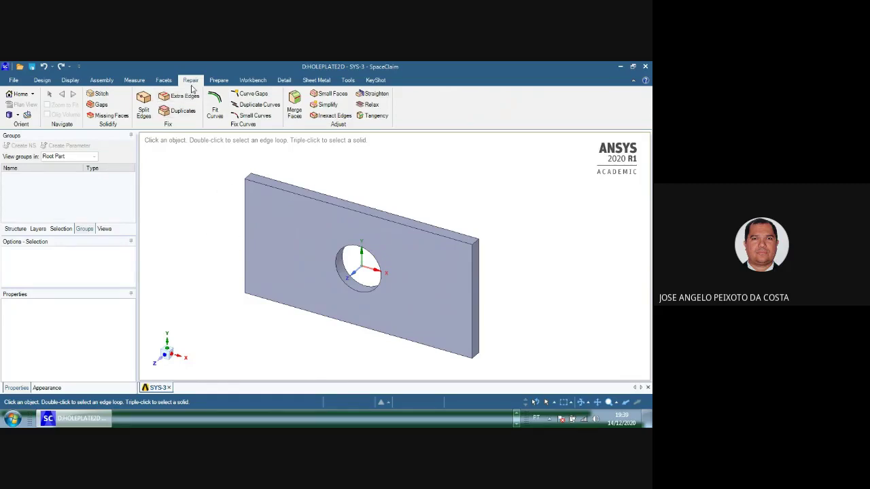
click(164, 112)
key(Escape)
Show the model's structure tree and check the solid body listed under HOLEPLATE
click(17, 230)
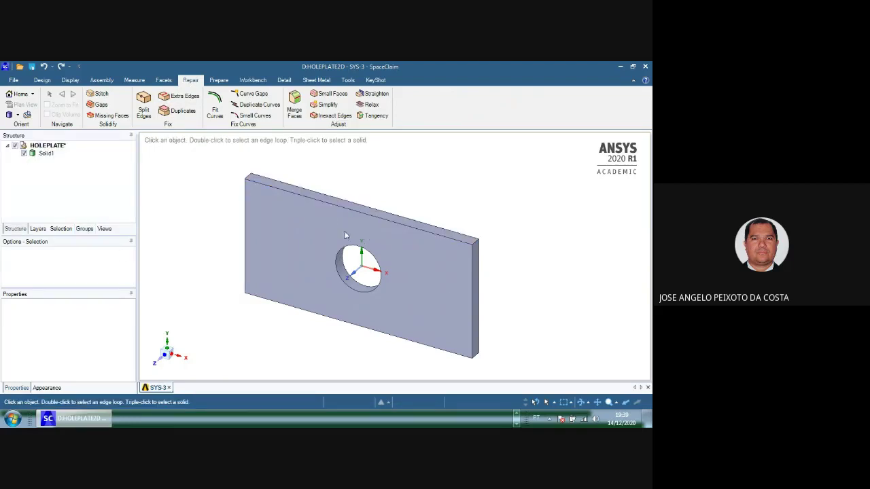
click(46, 155)
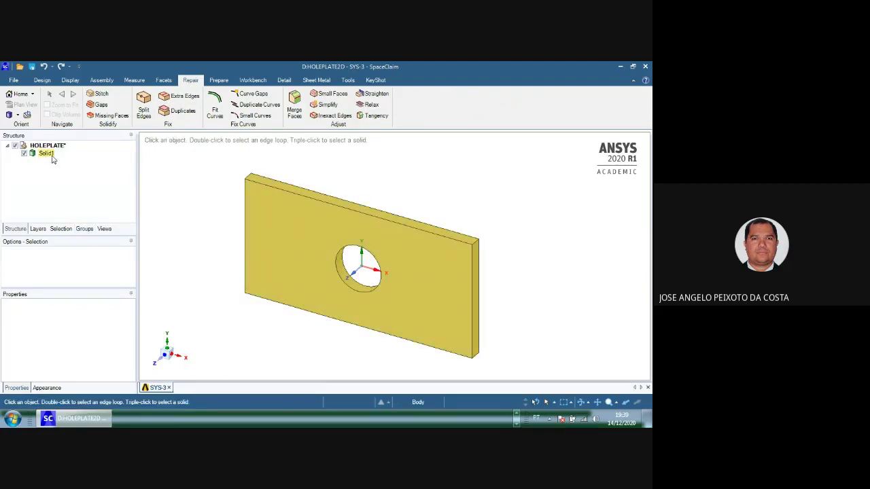
click(52, 160)
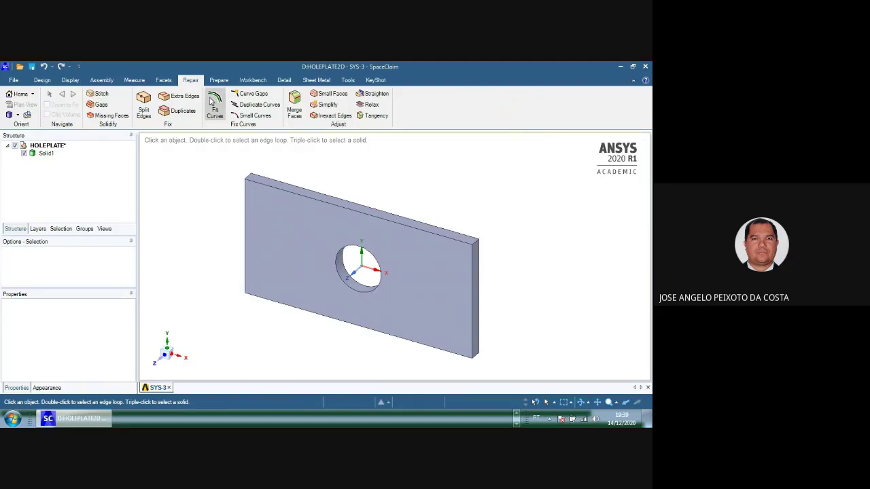
click(420, 285)
key(Escape)
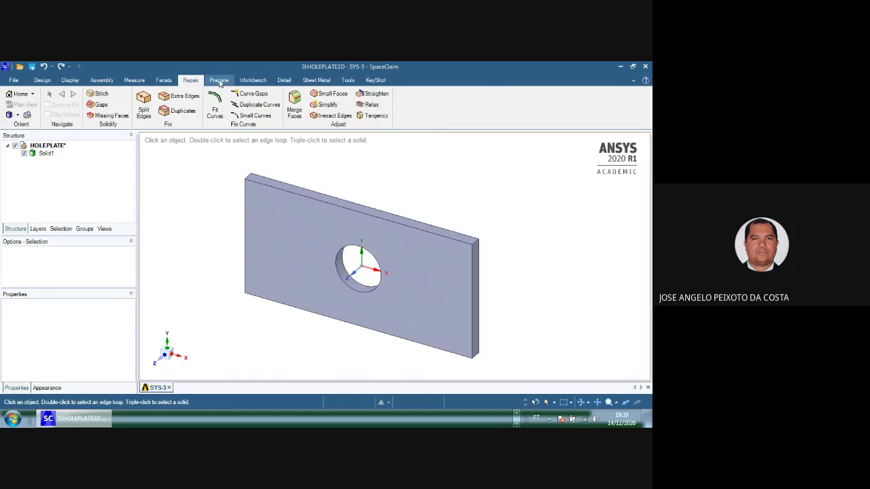
Extract the plate's midsurface from its two opposite large faces with the Midsurface tool, using selected faces
click(219, 81)
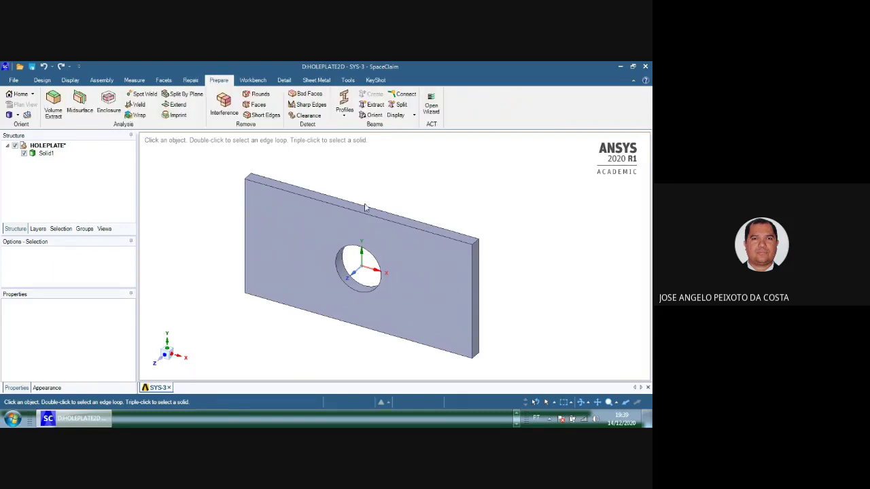
click(262, 263)
key(Escape)
click(283, 237)
key(Escape)
click(79, 108)
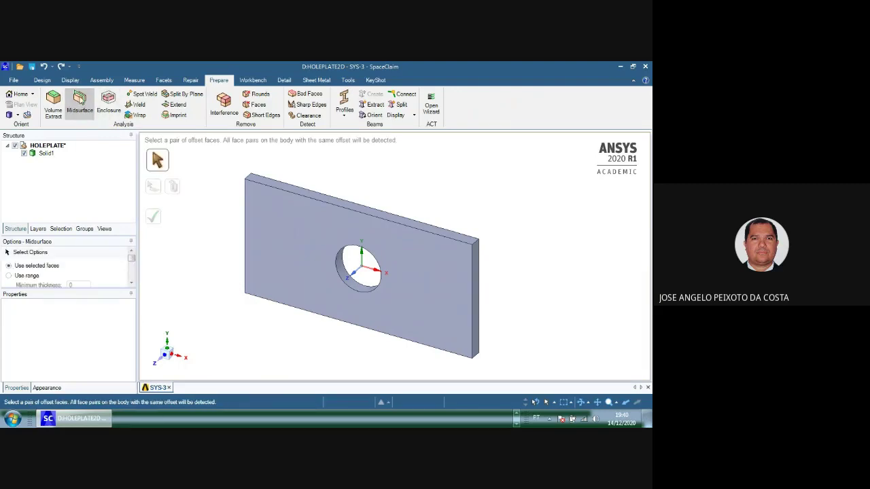
click(284, 245)
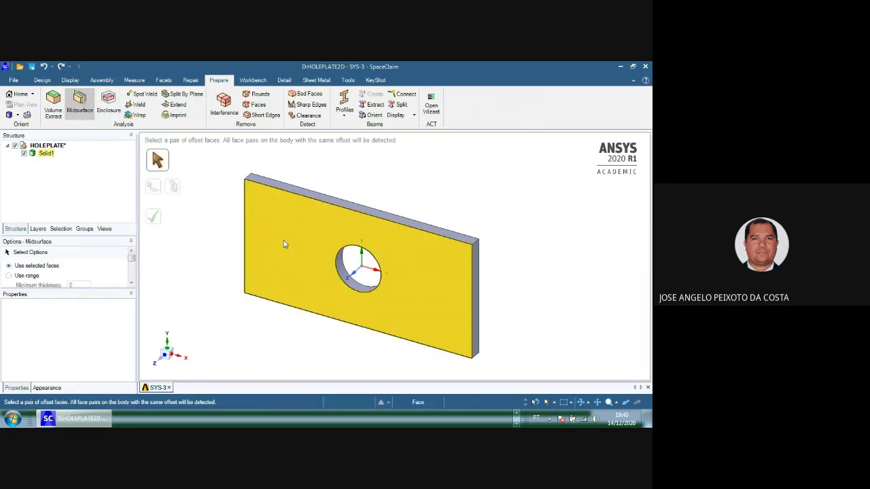
middle_drag(524, 198, 373, 206)
click(350, 209)
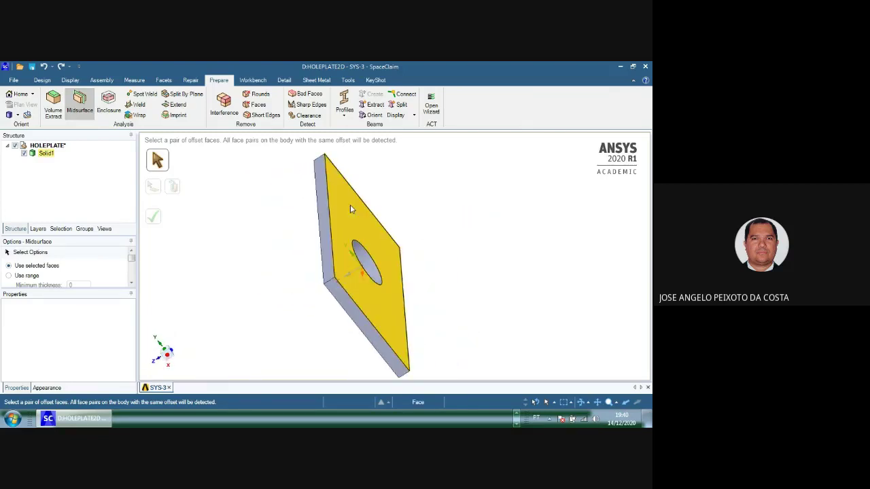
middle_drag(245, 216, 340, 190)
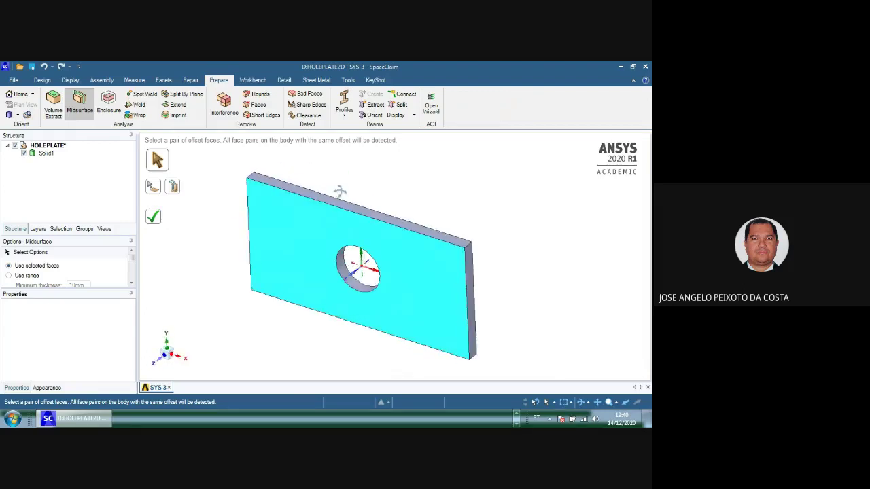
click(169, 232)
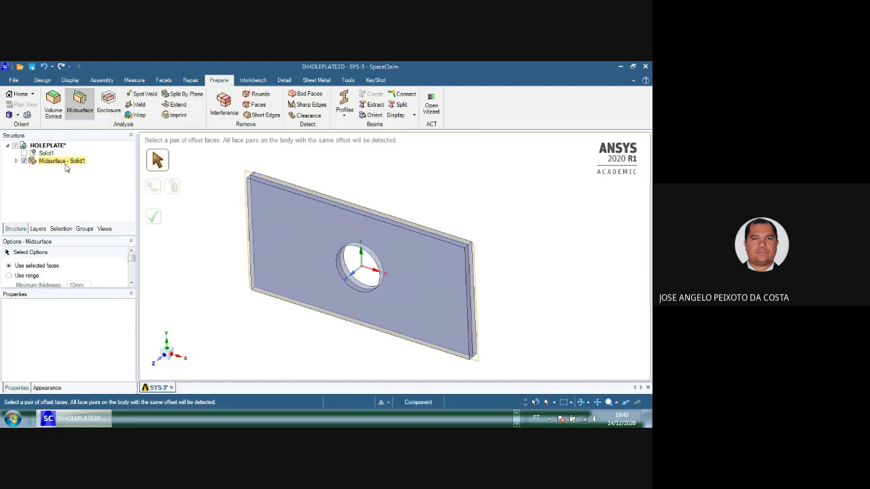
Examine the hidden solid and the extracted midsurface of the plate from several angles with the Select tool
click(43, 155)
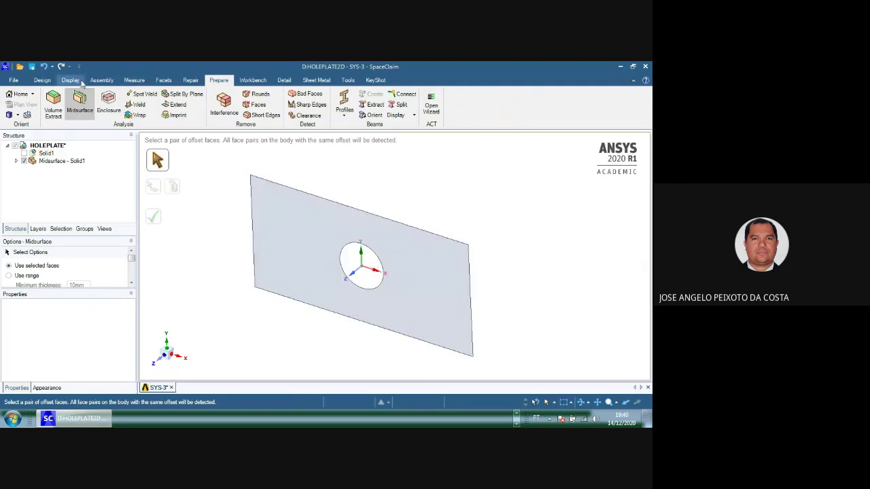
click(42, 81)
click(236, 100)
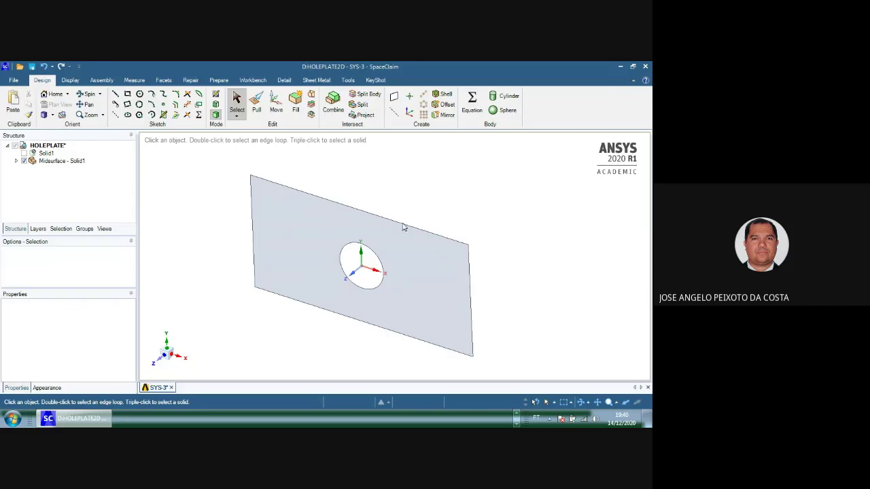
middle_drag(494, 220, 507, 198)
click(289, 242)
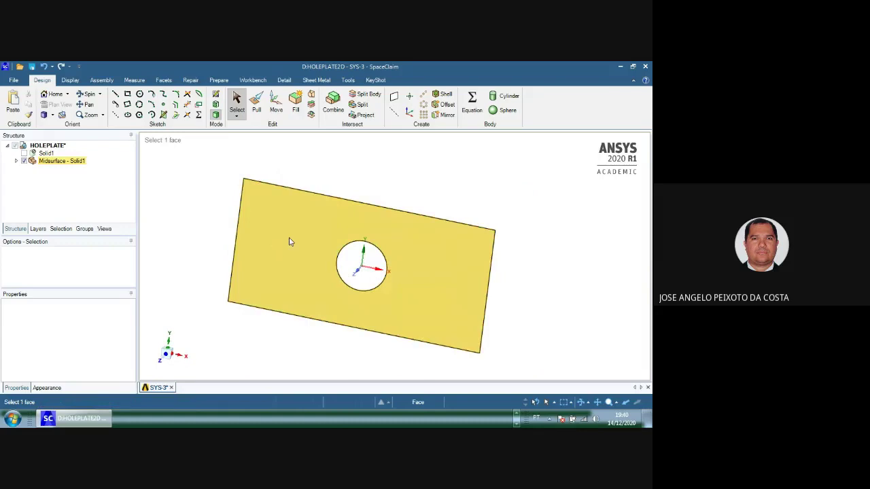
click(547, 228)
mouse_move(547, 228)
middle_down()
mouse_move(513, 256)
mouse_move(503, 252)
mouse_move(554, 239)
middle_up()
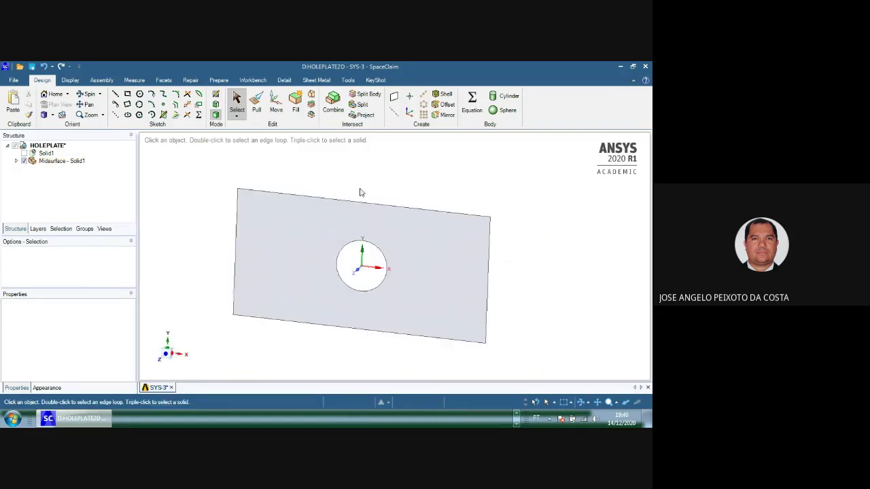
click(285, 243)
click(432, 197)
middle_drag(474, 197, 433, 196)
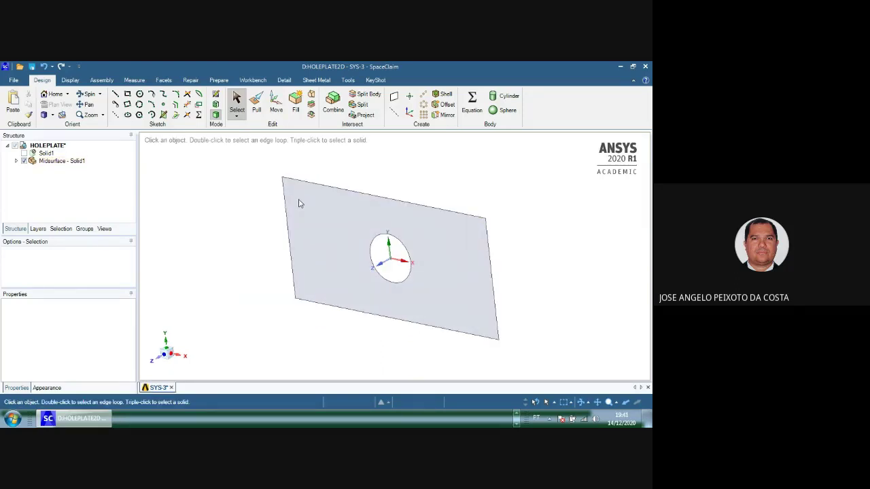
middle_drag(212, 229, 265, 208)
click(266, 208)
key(Escape)
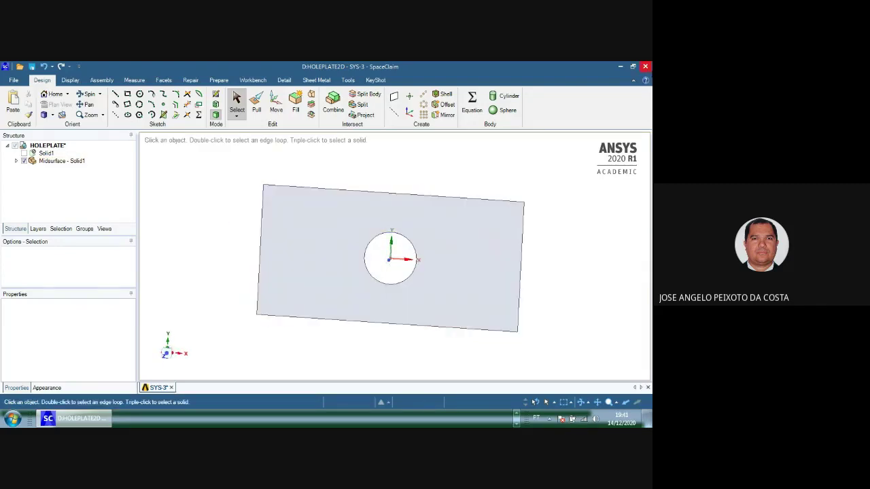
Save the midsurface geometry, return to Workbench and open the HOLEPLATE2D model in Mechanical
key(ctrl+s)
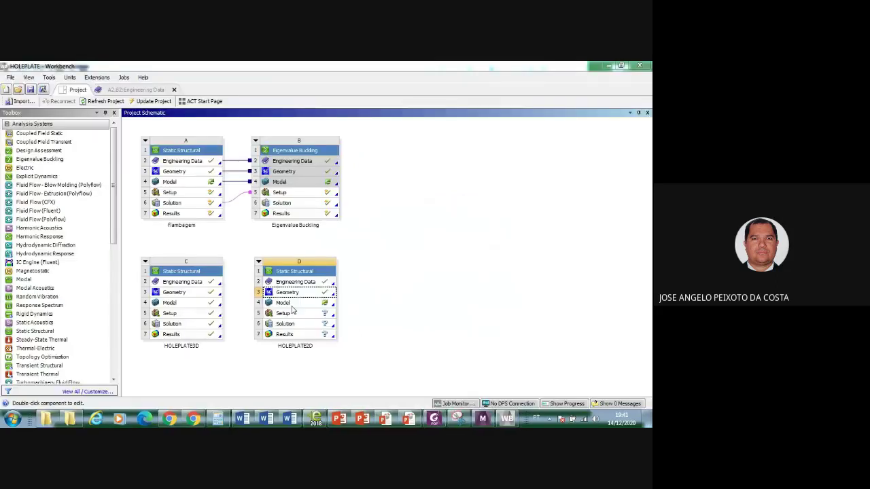
click(295, 305)
double_click(294, 306)
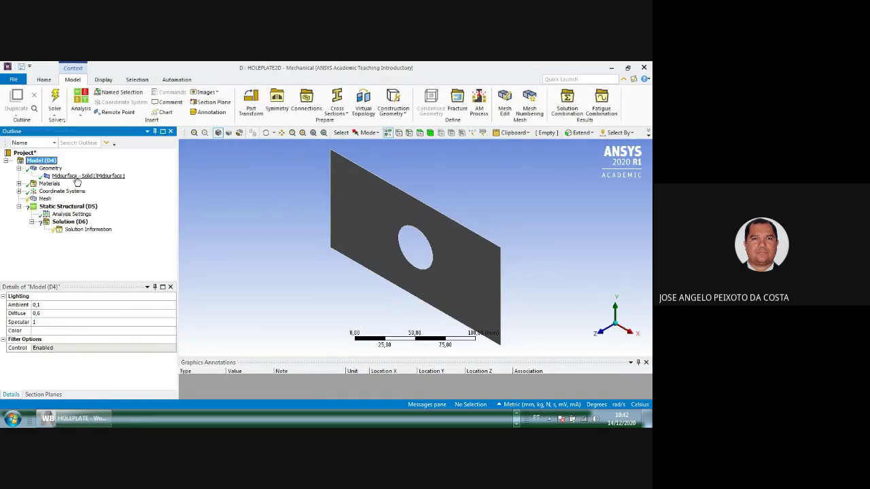
Check the midsurface body's thickness, offset type and material assignment, and the materials available in the model
click(81, 176)
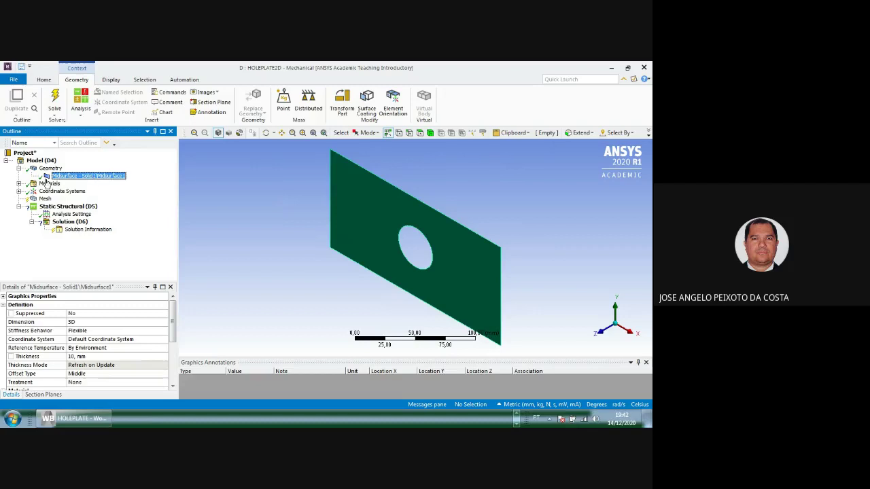
mouse_move(173, 313)
mouse_down()
mouse_move(172, 337)
mouse_move(172, 329)
mouse_up()
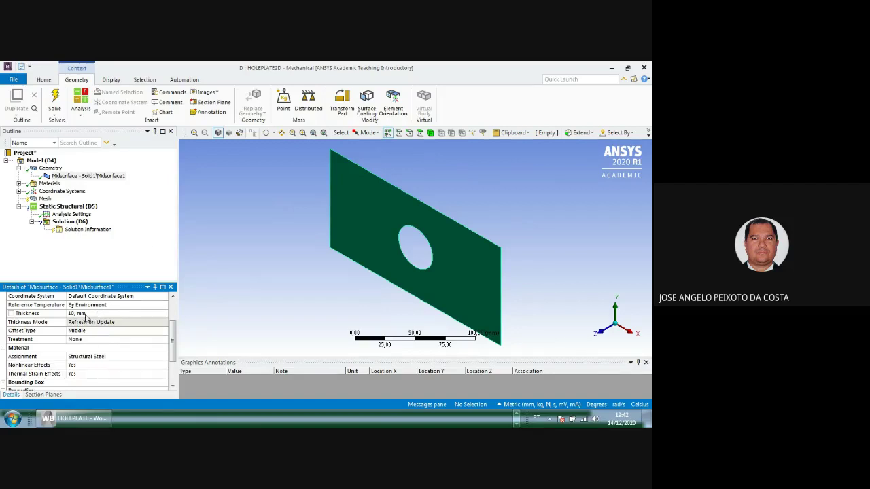
click(97, 175)
scroll(461, 208, down, 1)
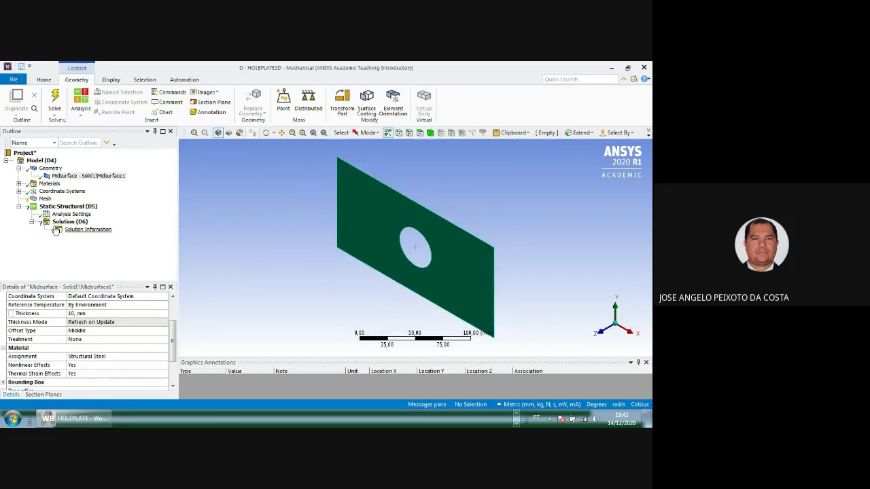
click(19, 184)
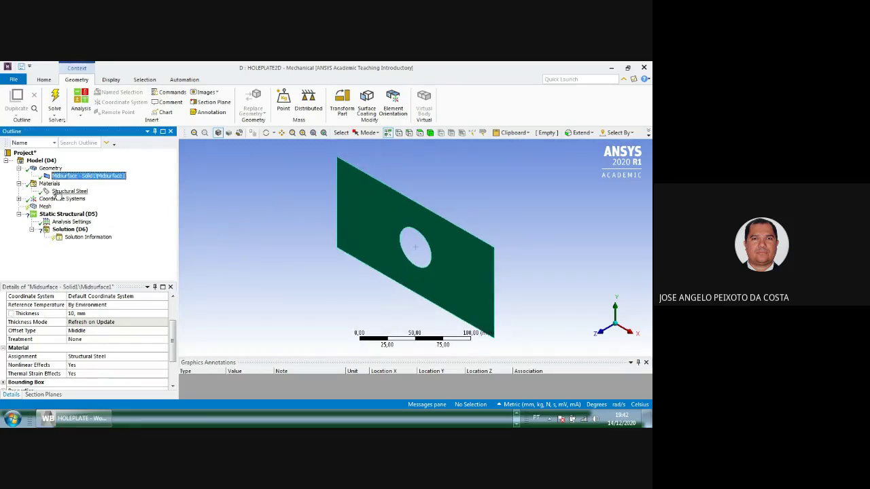
click(19, 184)
Generate the plate's mesh with the default element size and check its node and element statistics
click(44, 199)
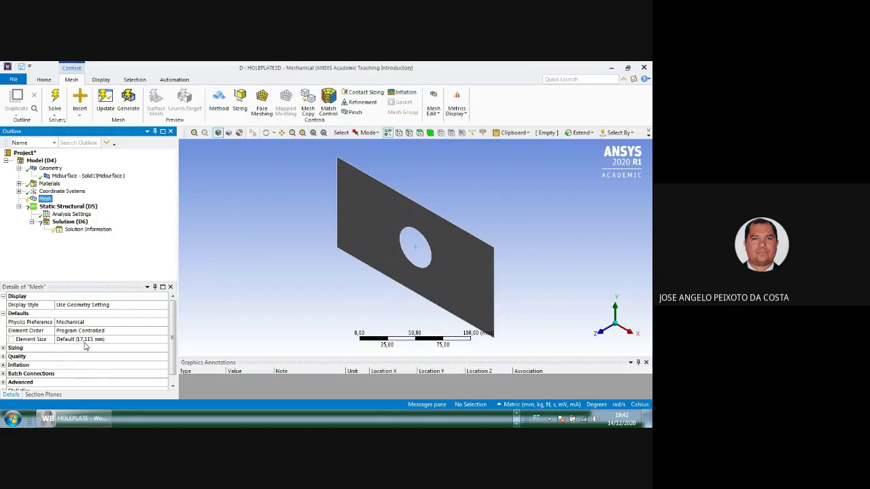
click(128, 102)
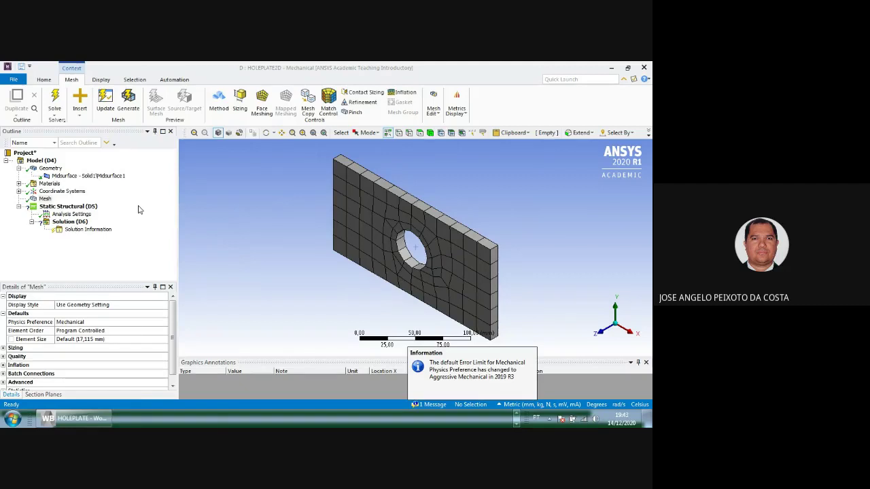
click(89, 176)
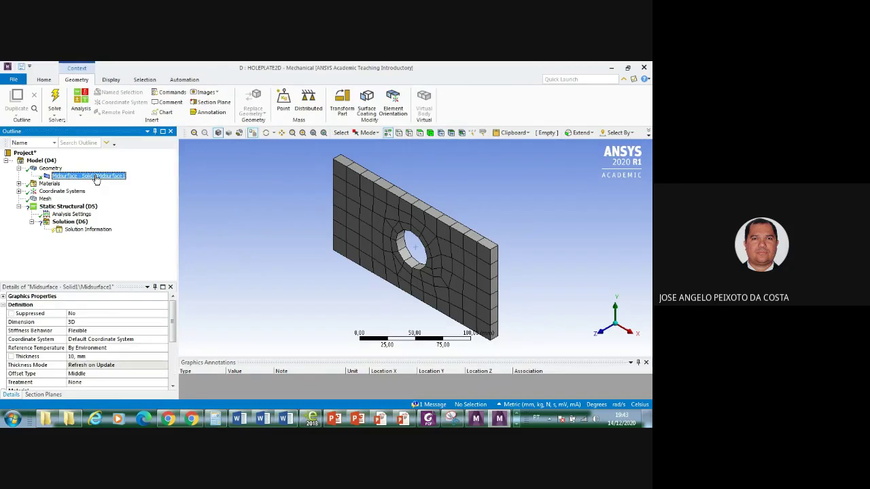
click(45, 198)
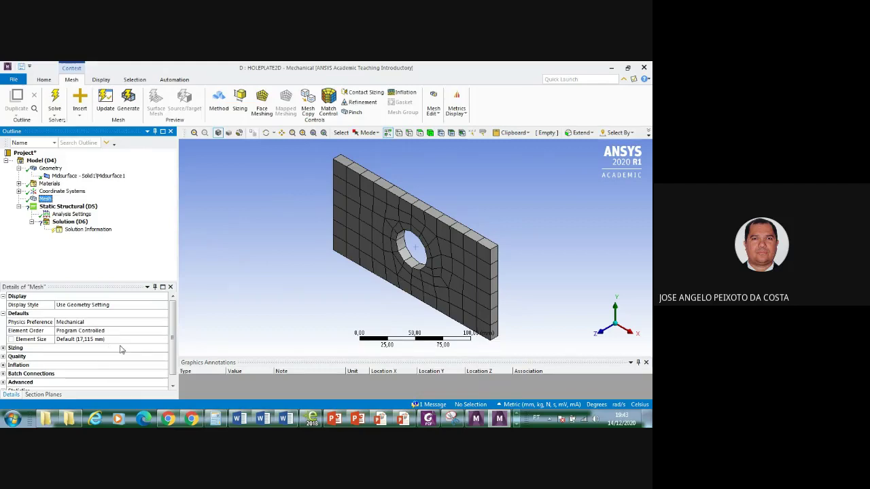
click(173, 339)
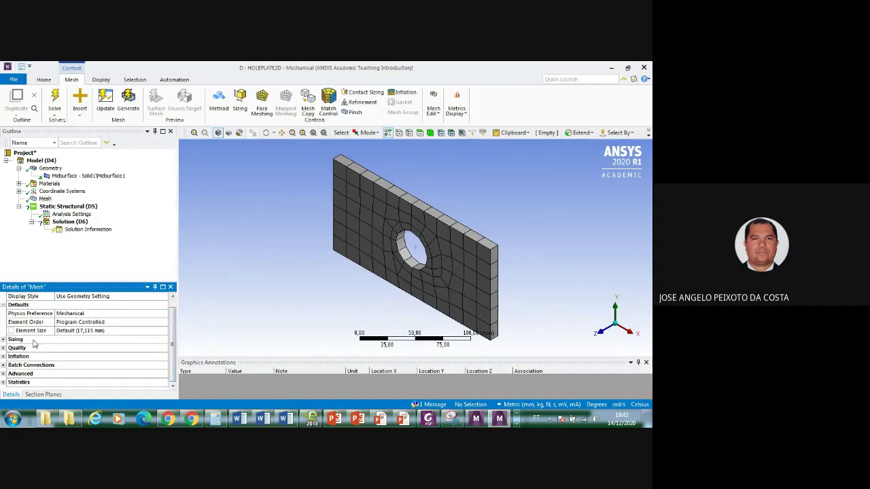
click(3, 383)
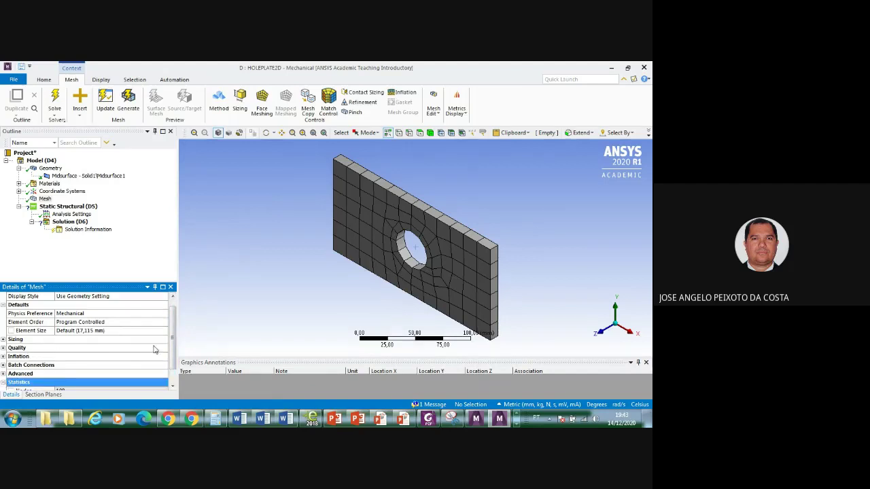
scroll(173, 334, down, 1)
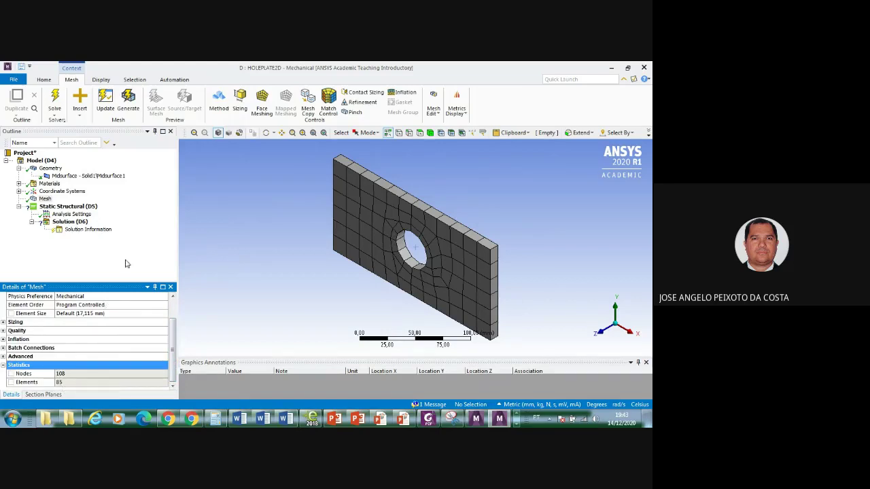
scroll(172, 348, up, 1)
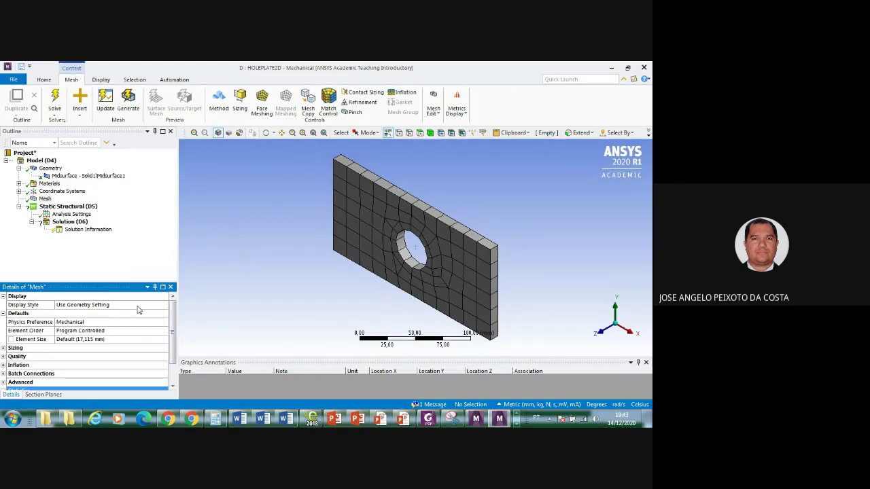
Set the midsurface body's dimension to 2D and its 2D behavior to Plane Stress
click(88, 177)
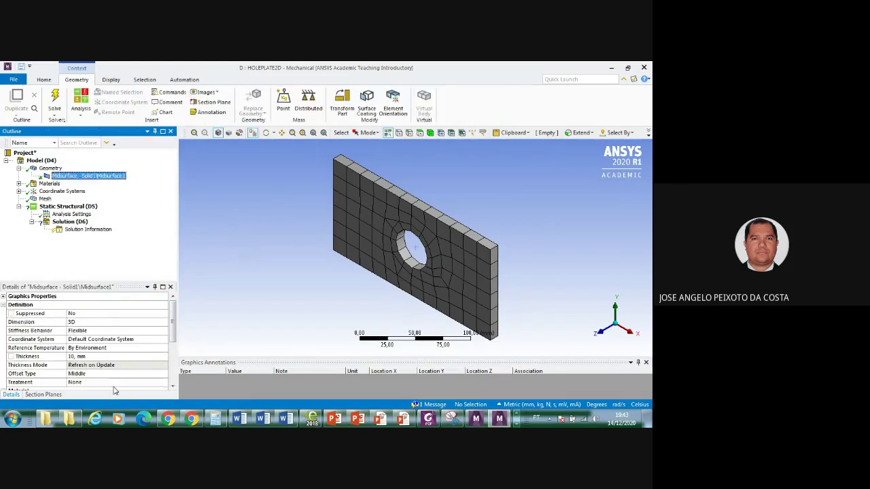
click(105, 322)
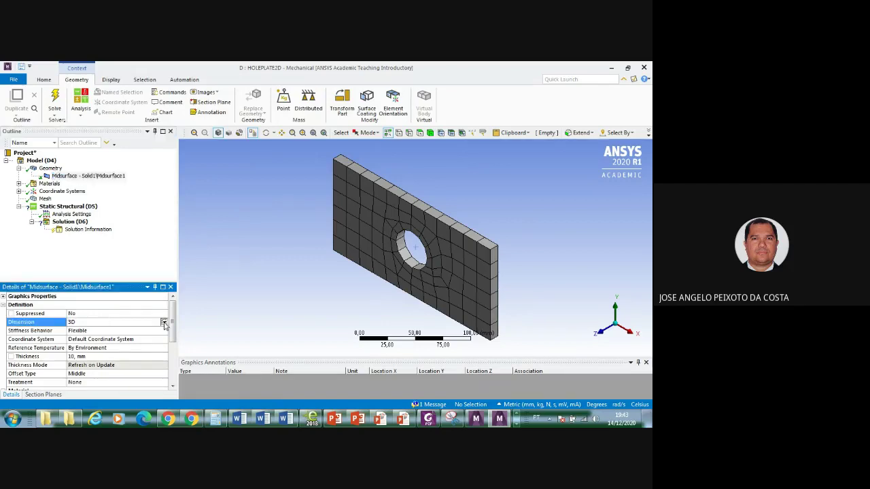
click(164, 323)
click(160, 329)
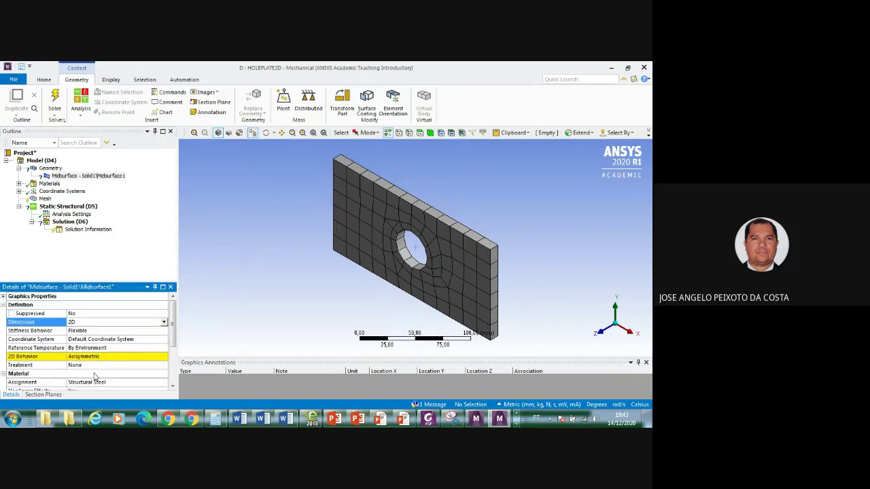
click(89, 357)
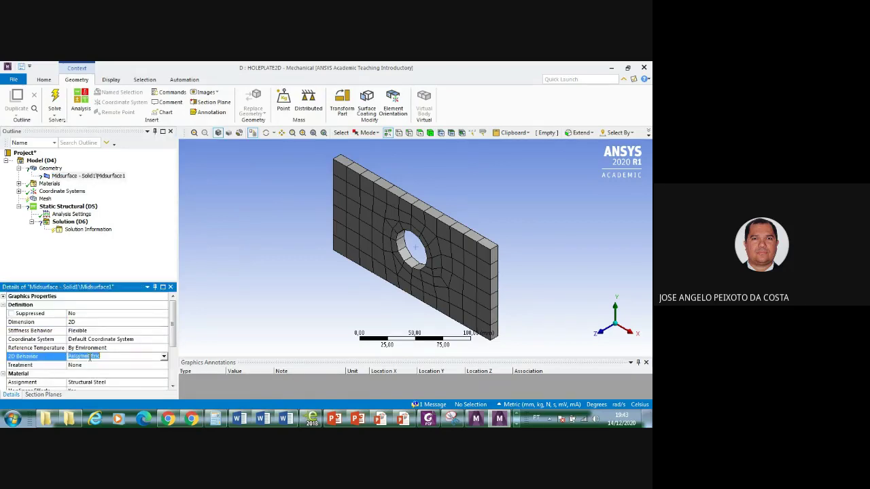
click(164, 358)
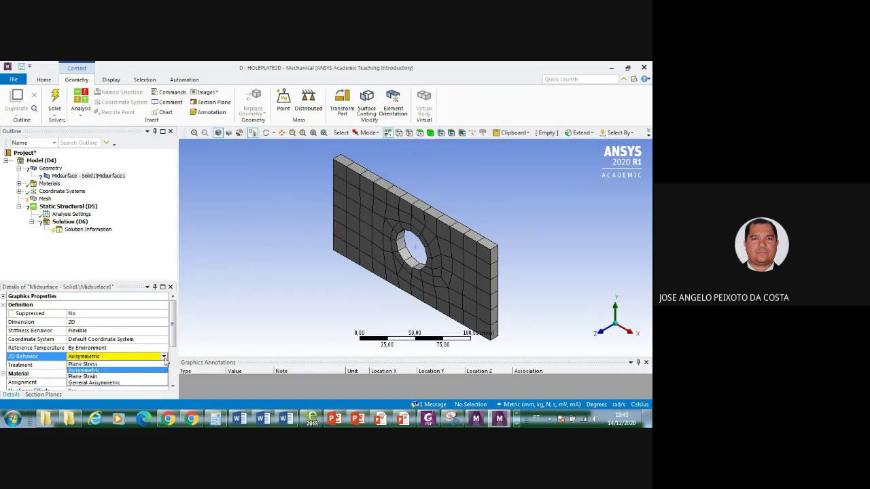
click(106, 365)
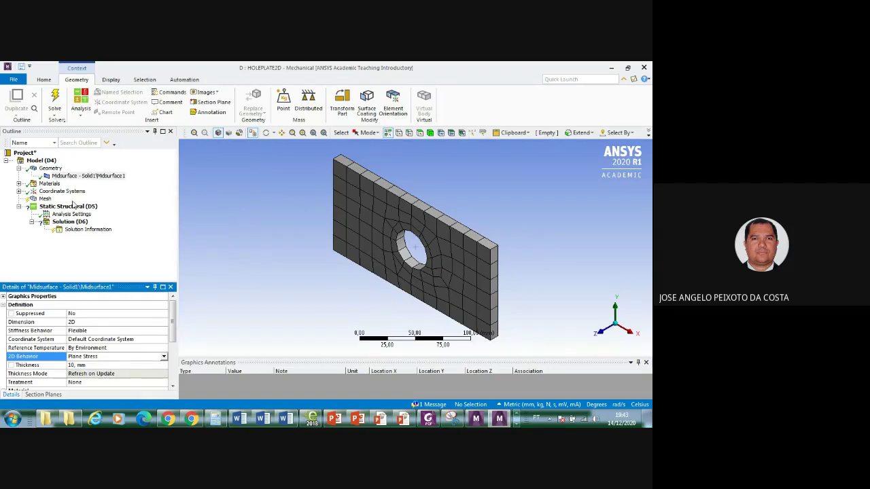
Regenerate the mesh for the plane stress body and inspect it around the hole
click(45, 199)
click(135, 102)
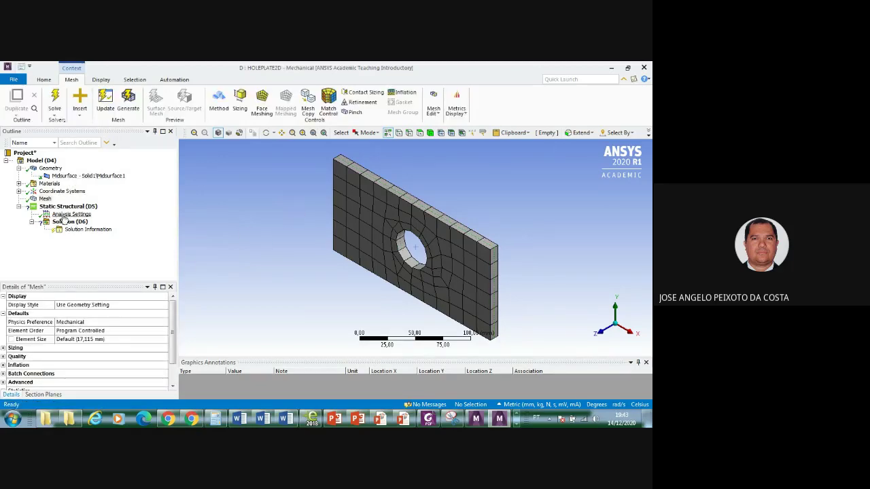
click(45, 199)
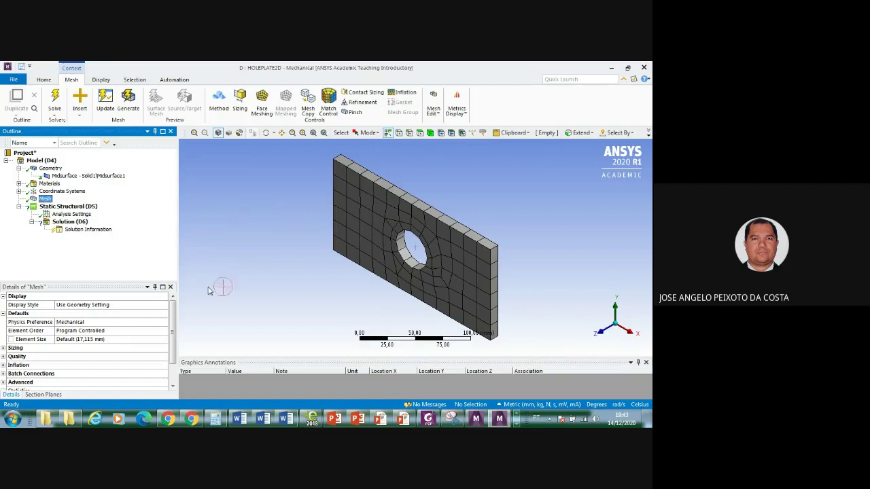
middle_drag(338, 281, 381, 269)
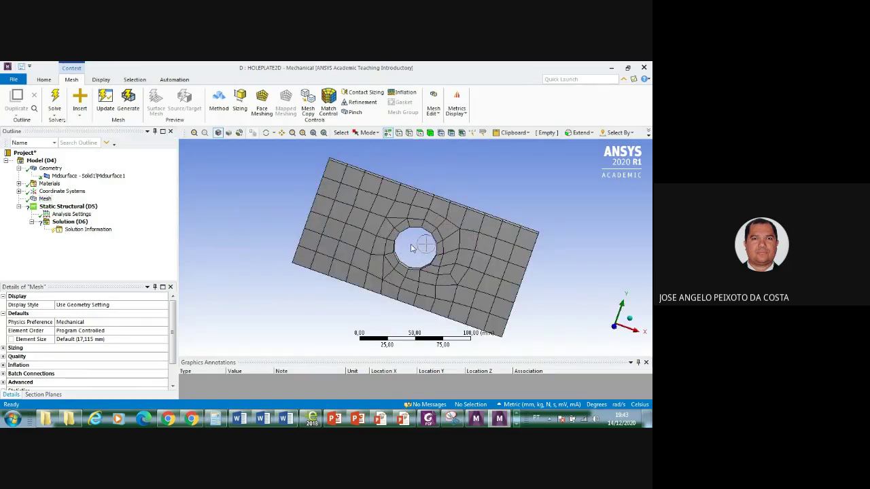
Set the mesh element size to 5 mm, regenerate the mesh and check its node and element statistics
scroll(412, 245, up, 2)
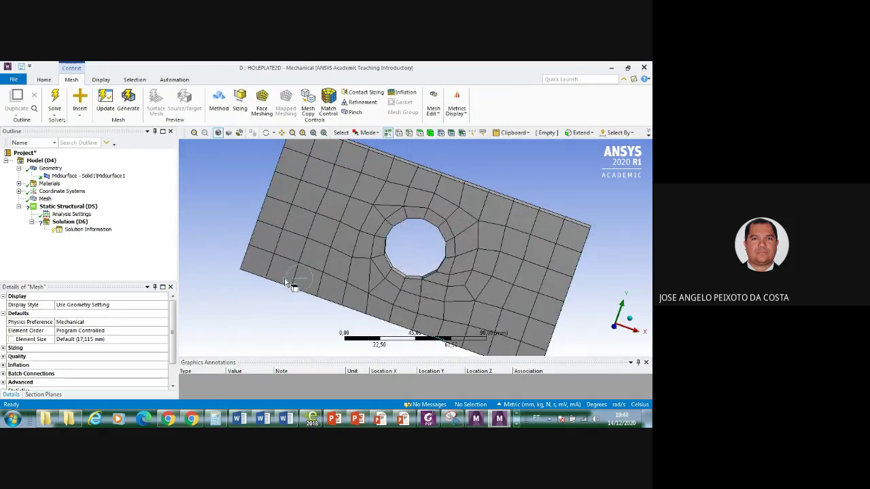
click(51, 198)
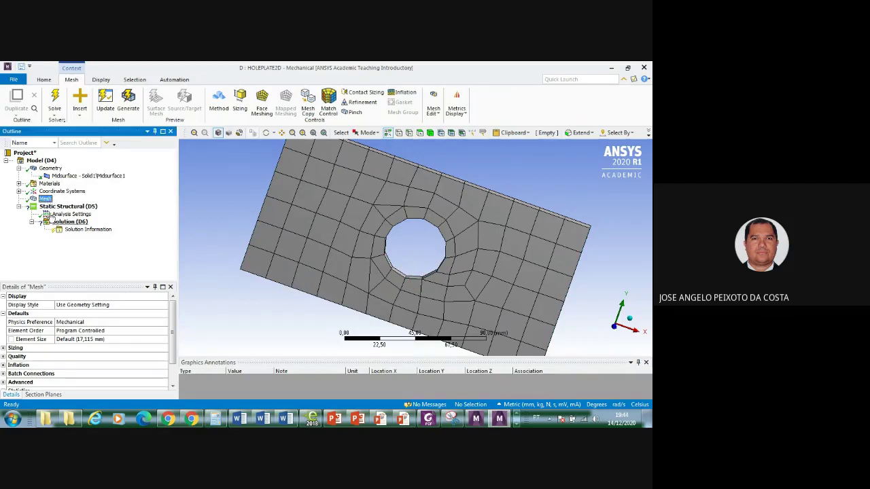
click(95, 339)
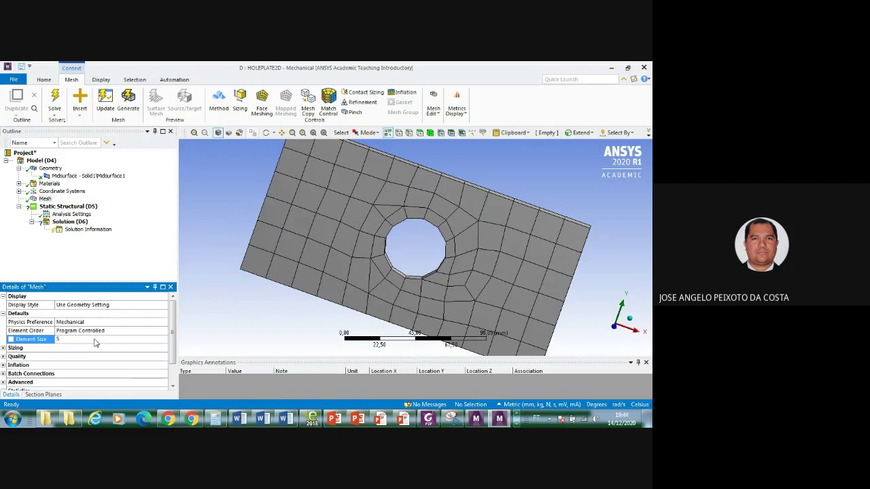
text(5)
key(Return)
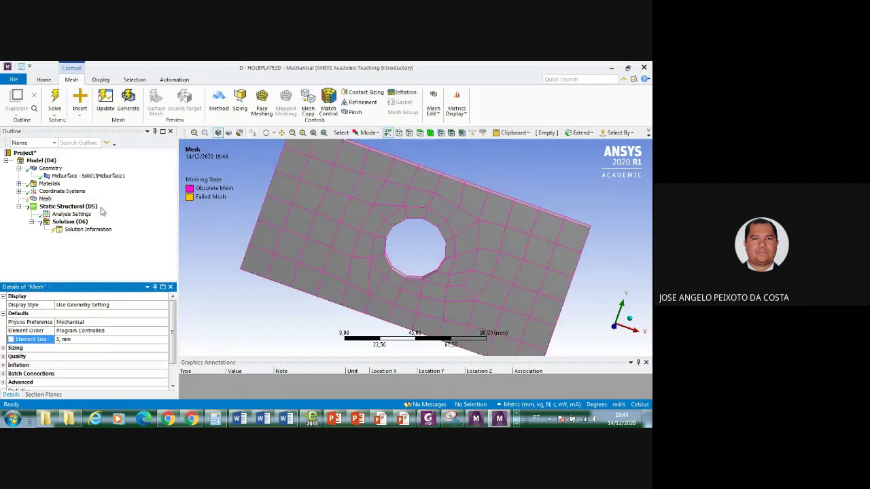
click(128, 102)
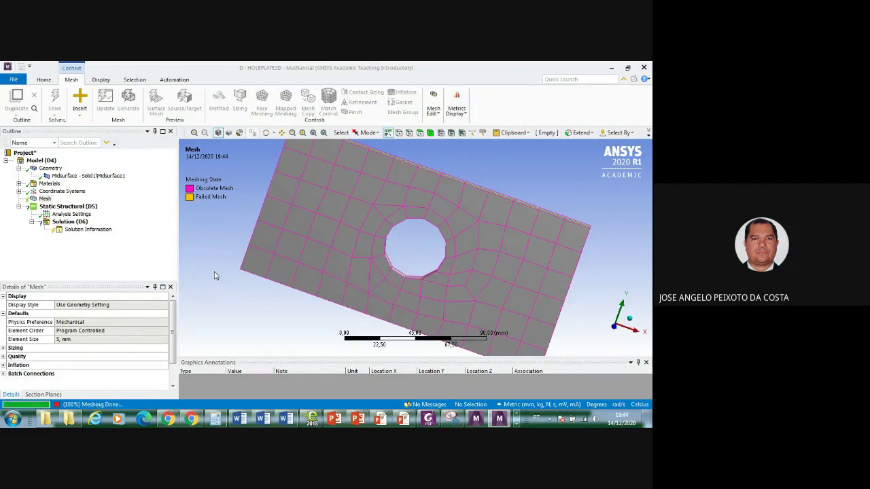
middle_drag(249, 295, 175, 295)
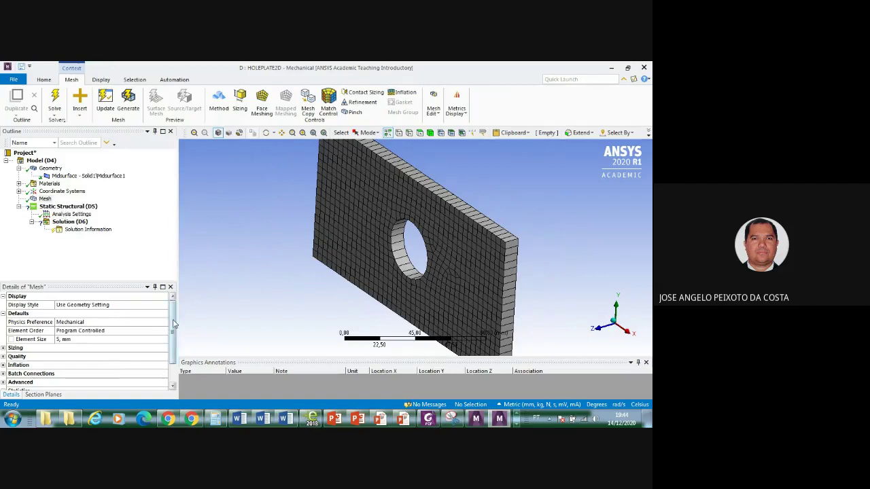
scroll(173, 298, down, 1)
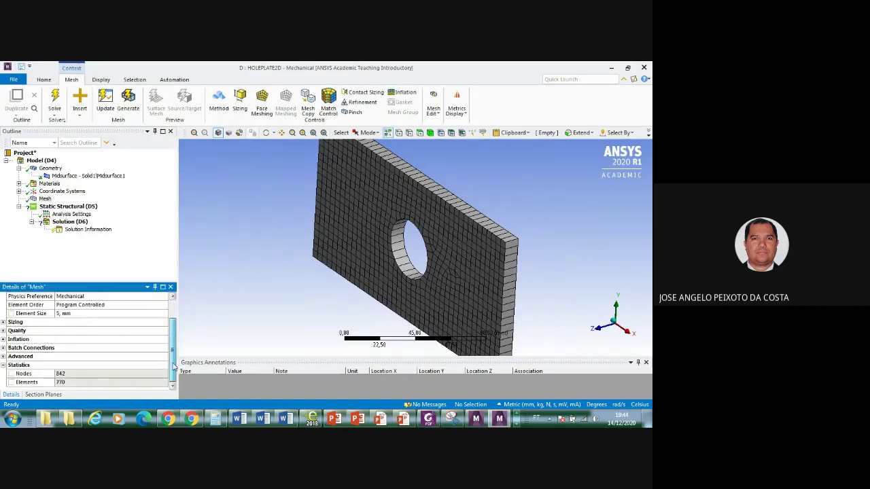
Refine the mesh element size to 2 mm and regenerate the plate's mesh
click(45, 199)
click(68, 313)
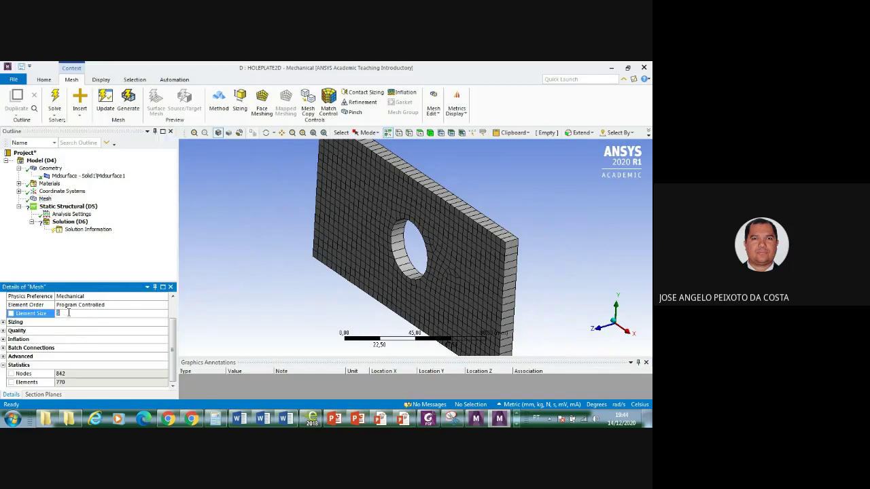
text(2)
key(Return)
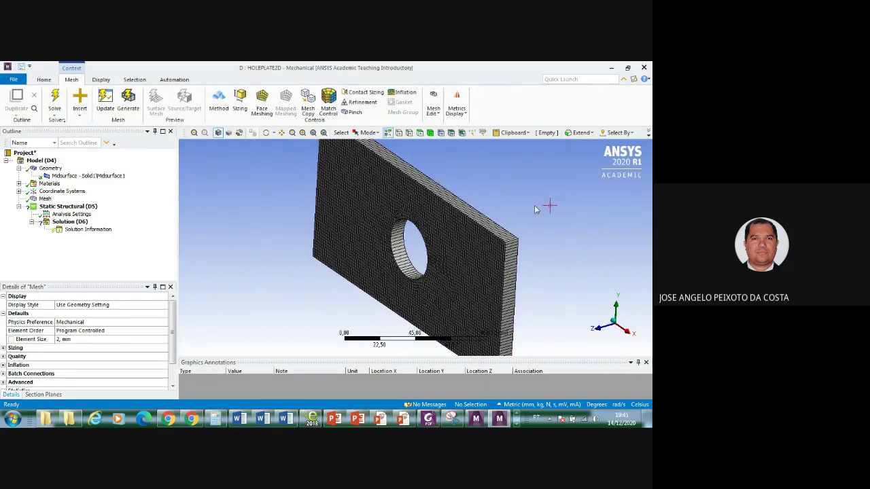
Inspect the refined mesh around the hole in front and isometric views and check the midsurface body's 2D behavior and thickness
middle_drag(518, 195, 540, 177)
middle_drag(538, 192, 515, 278)
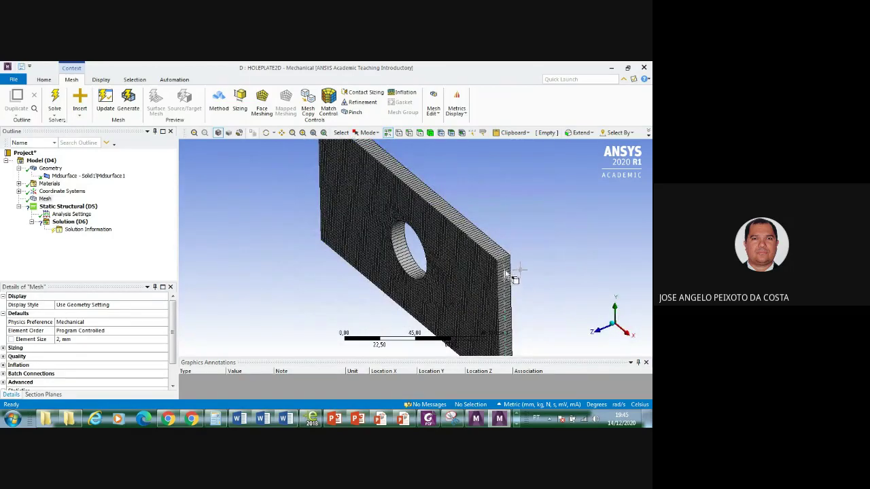
click(613, 327)
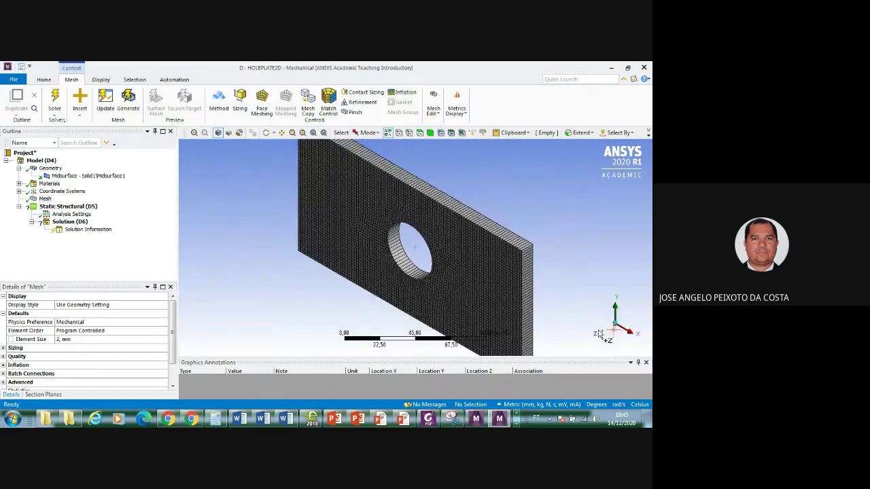
click(608, 320)
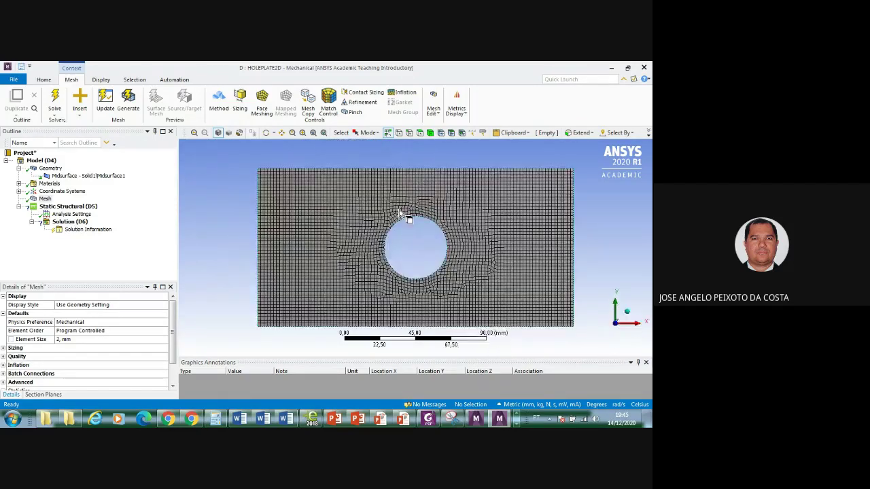
click(627, 311)
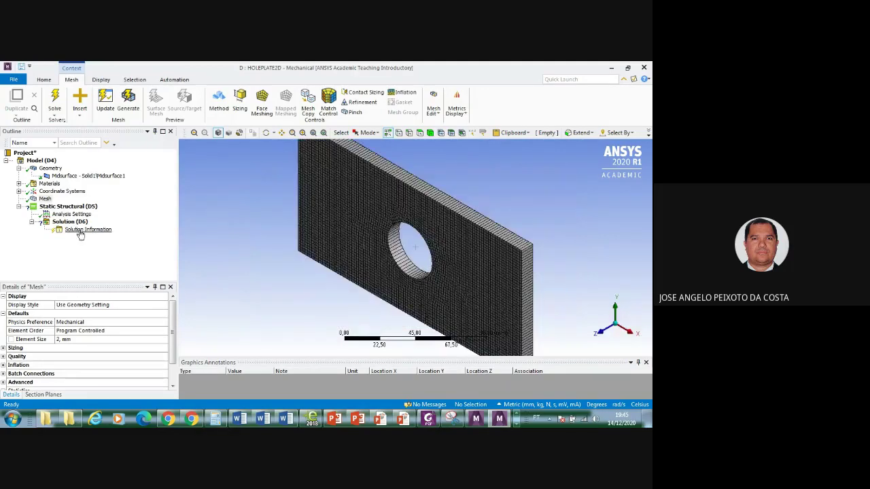
click(56, 176)
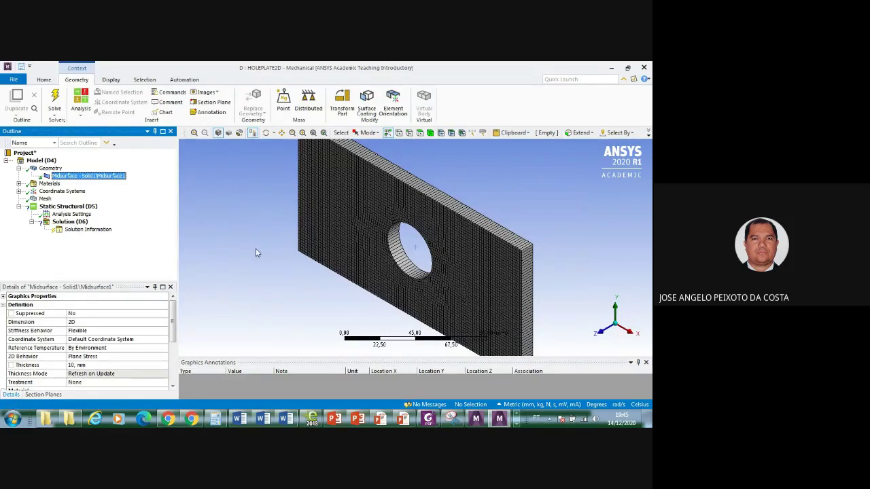
click(601, 332)
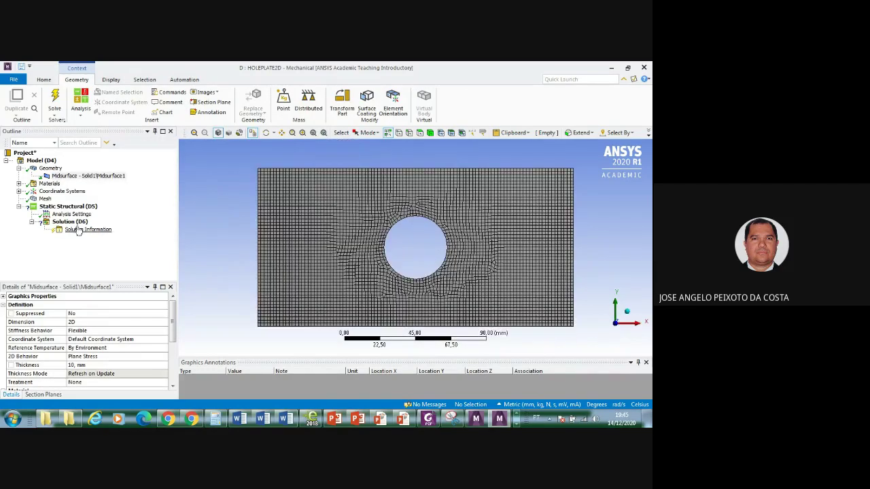
Add a fixed support to the plate's short edge at the negative X end in the static structural analysis
click(68, 206)
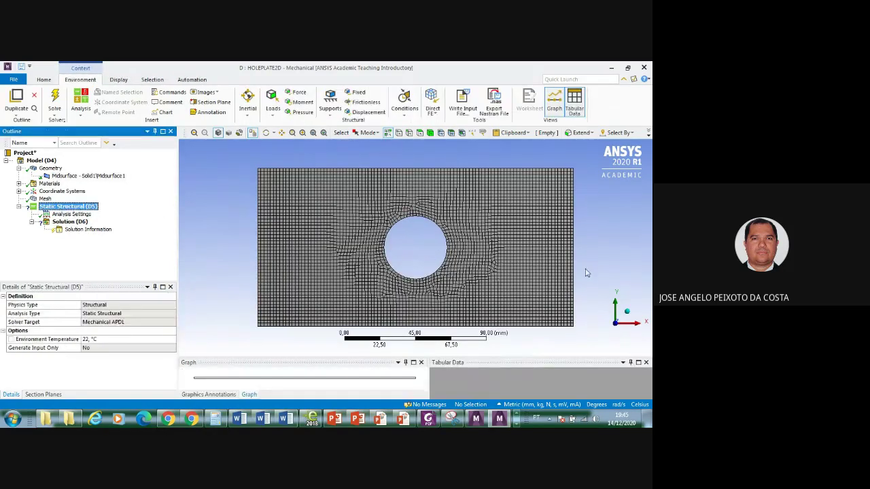
click(627, 311)
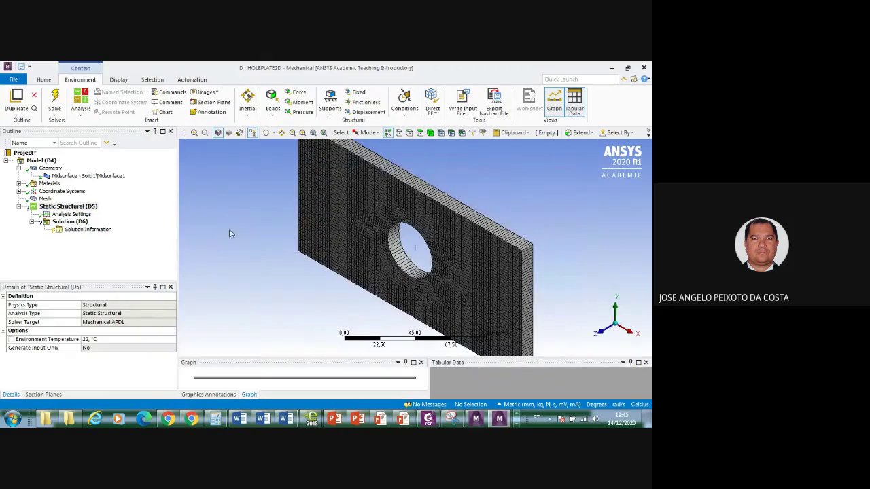
middle_drag(229, 238, 305, 204)
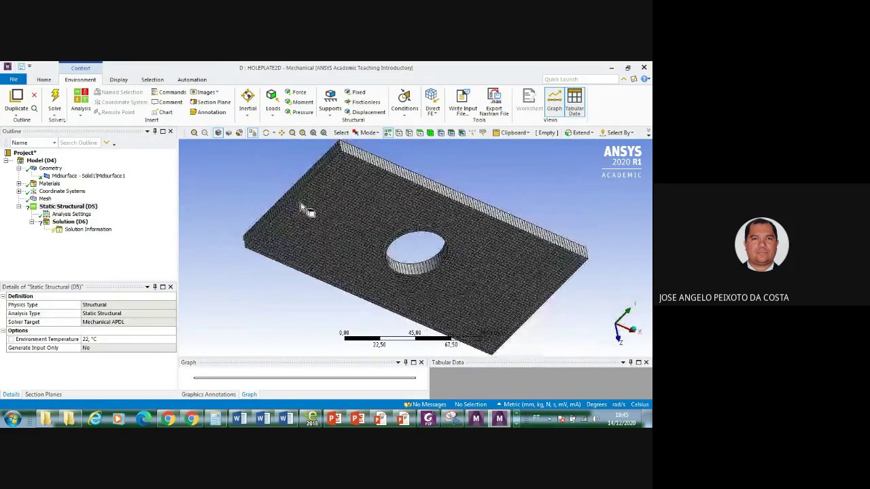
click(355, 92)
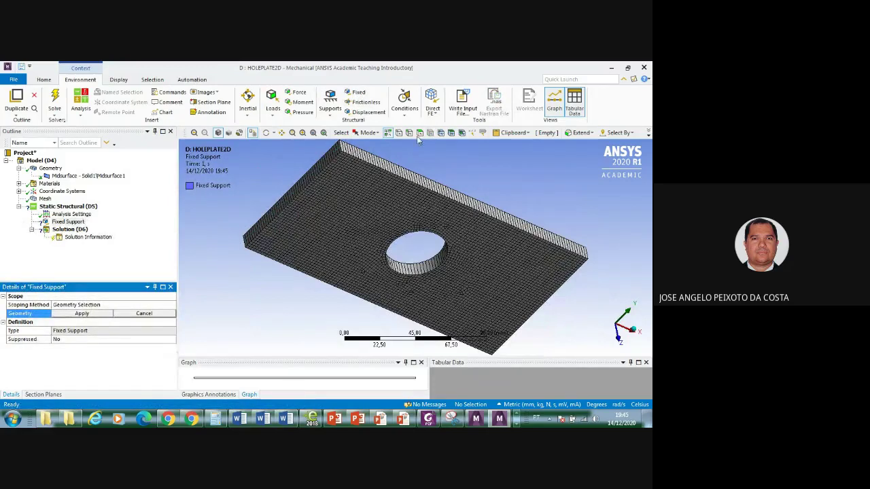
click(327, 157)
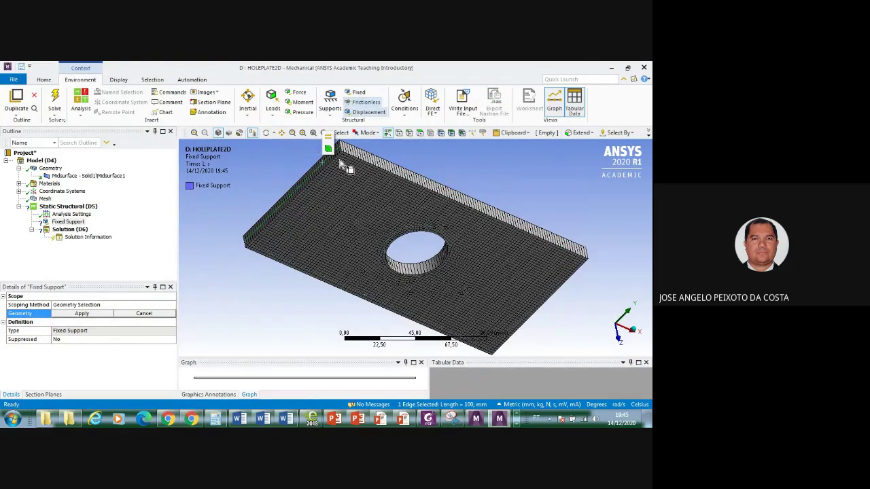
click(87, 314)
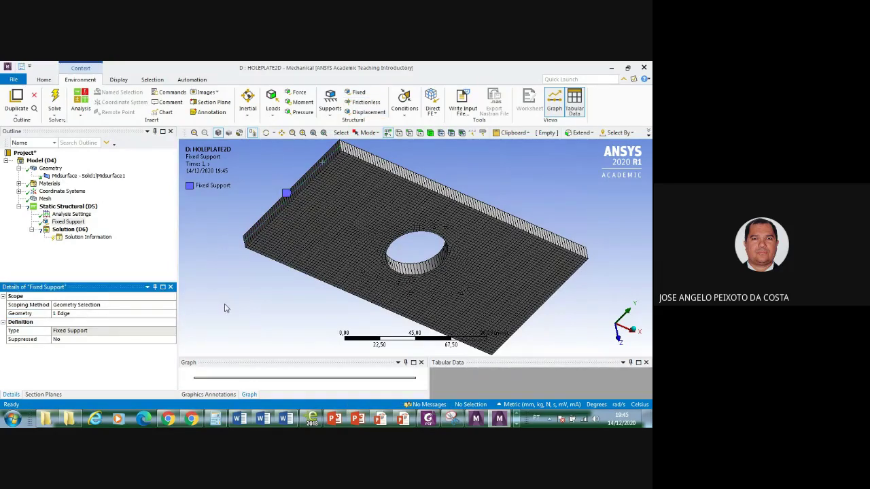
Add a force on the plate's short edge opposite the fixed support
middle_drag(226, 308, 286, 224)
click(299, 93)
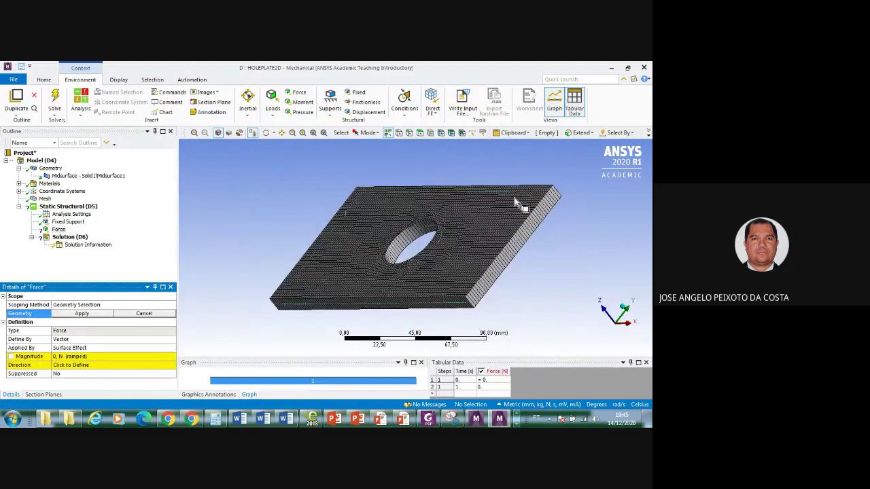
click(541, 233)
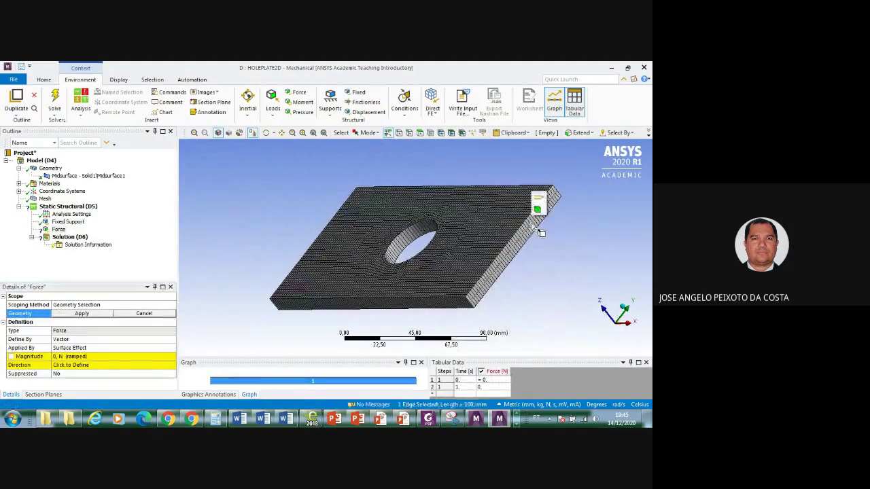
click(82, 313)
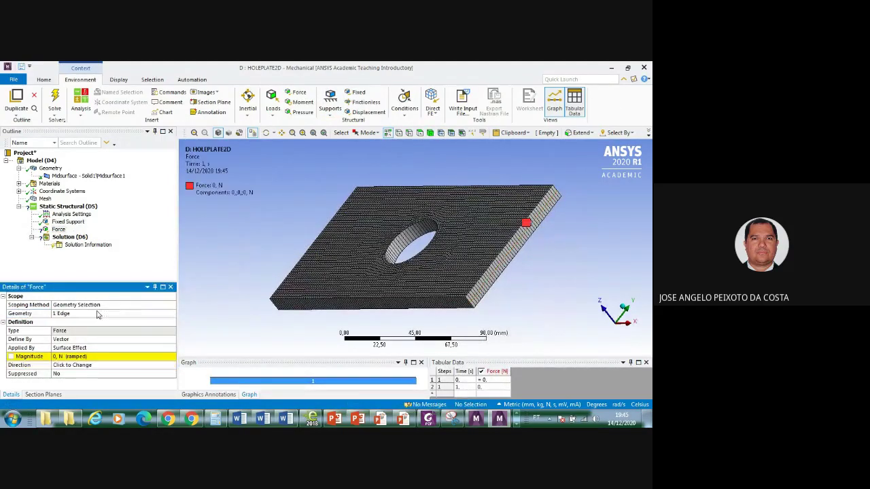
Define the force by components with an X component of 110000 N
click(114, 340)
click(168, 340)
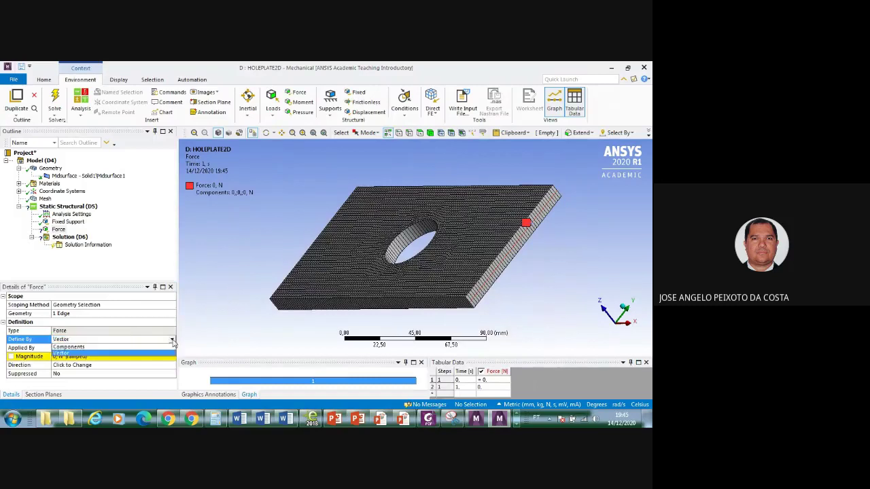
click(83, 351)
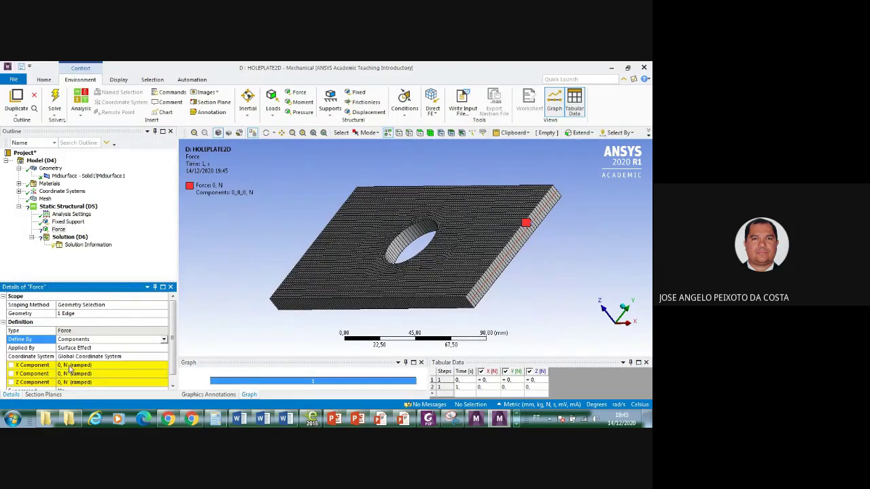
click(69, 365)
text(1)
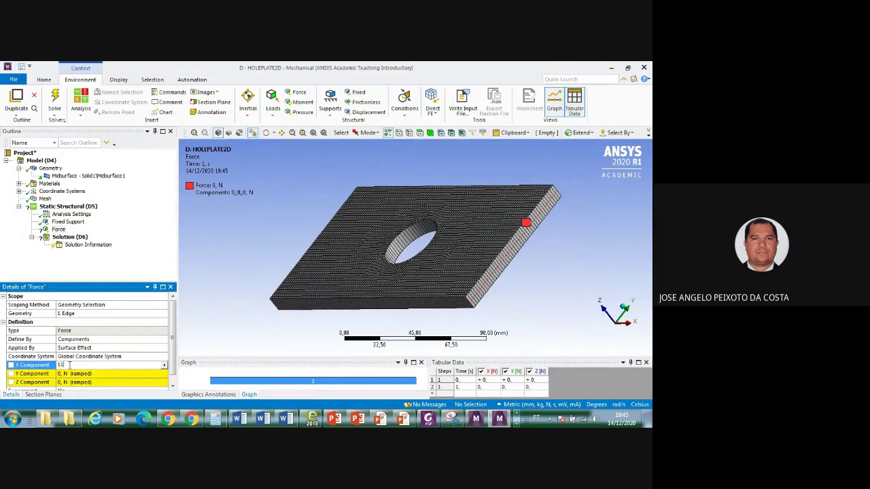
text(10000)
key(Return)
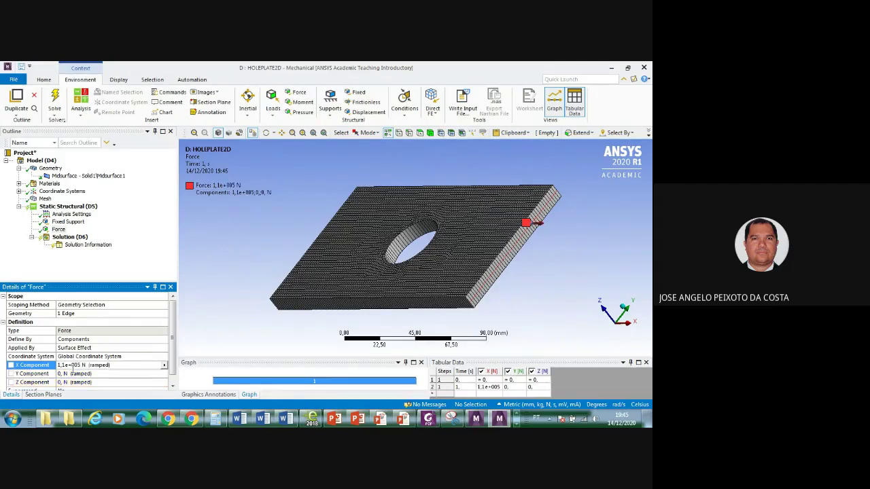
Solve the plate's static structural analysis
click(55, 97)
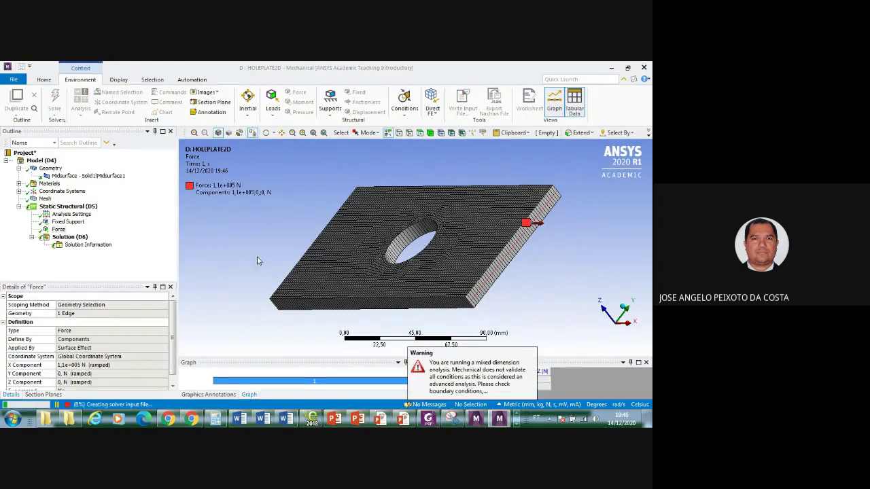
click(623, 309)
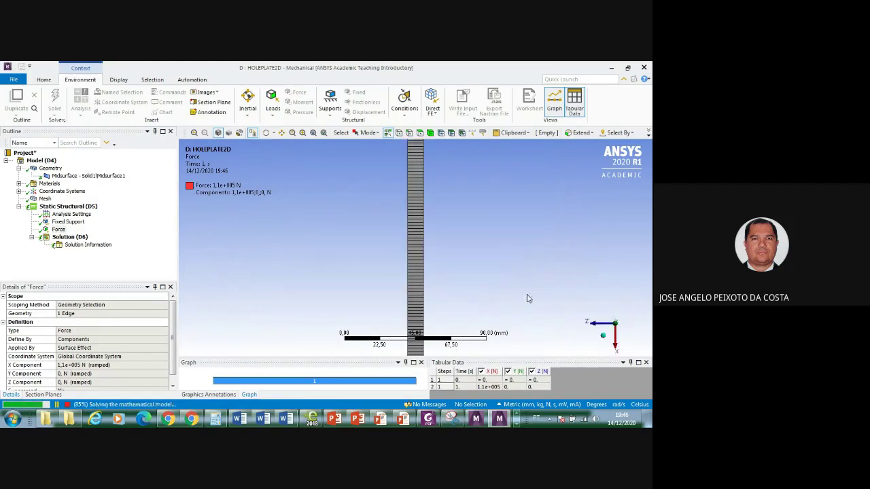
click(602, 338)
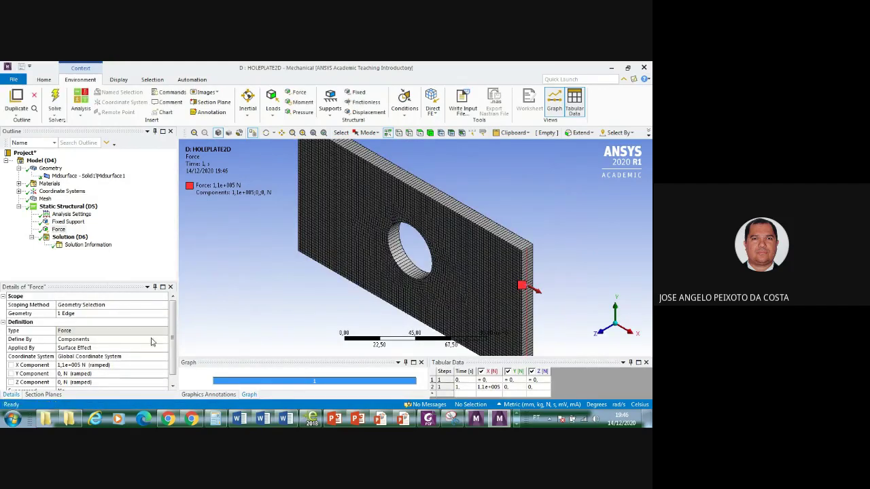
Review the force's component definition and the mesh's node and element statistics
scroll(153, 341, down, 1)
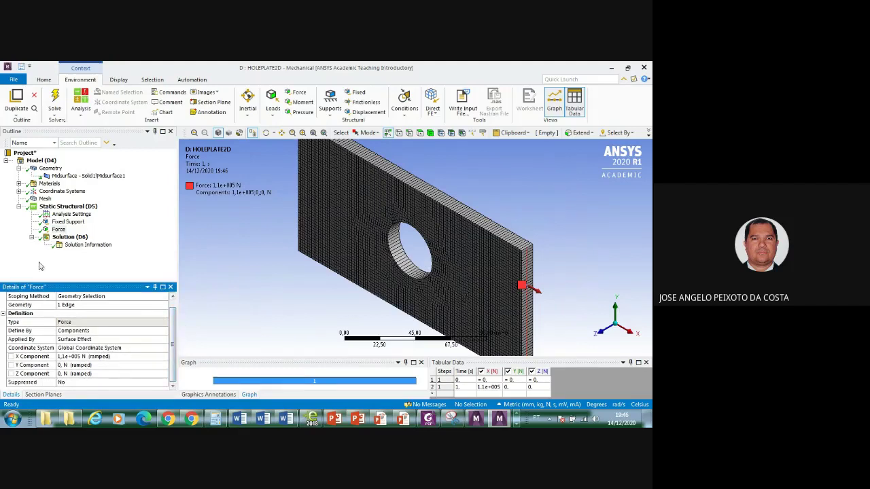
click(45, 199)
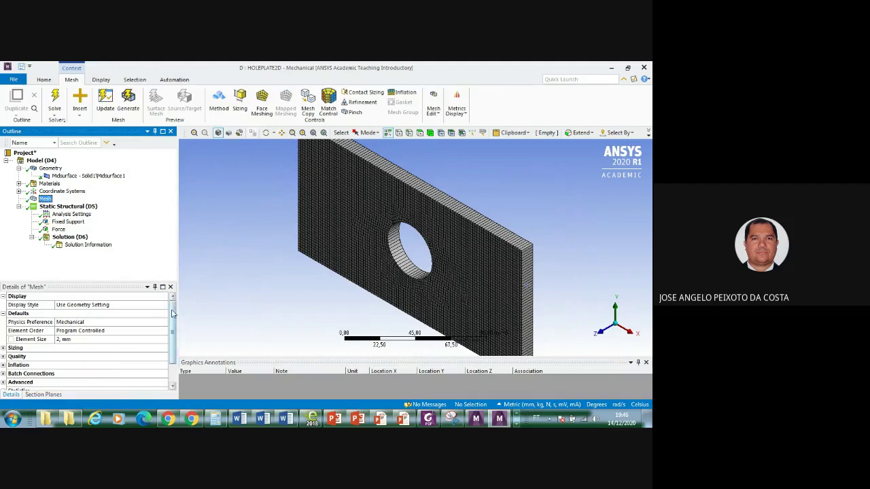
drag(173, 313, 173, 338)
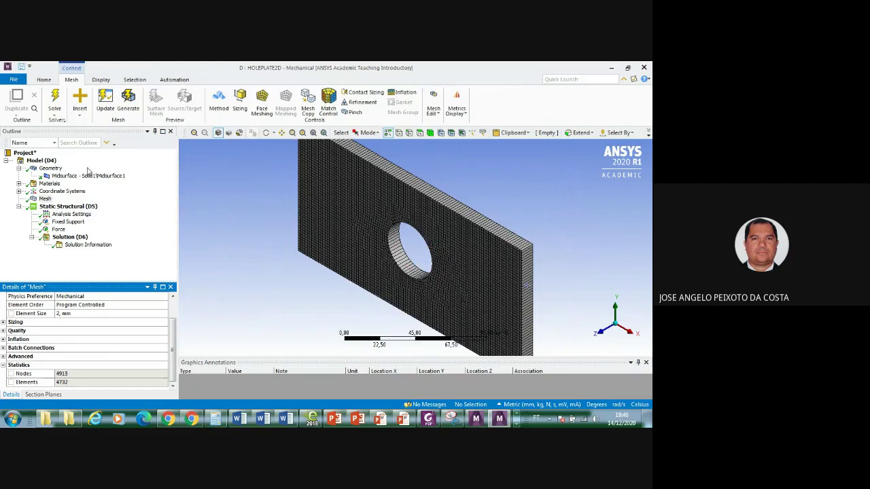
Add Total Deformation and Equivalent (von-Mises) Stress results to the solution and evaluate all results
click(70, 238)
click(303, 102)
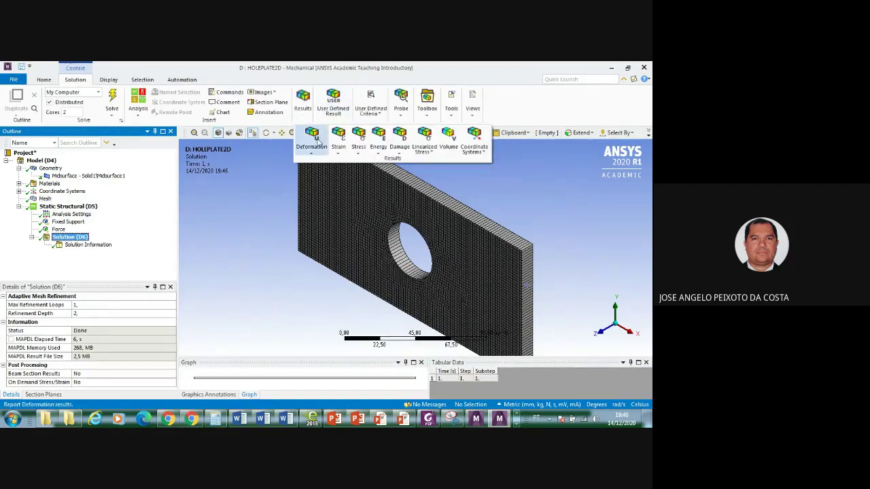
click(312, 137)
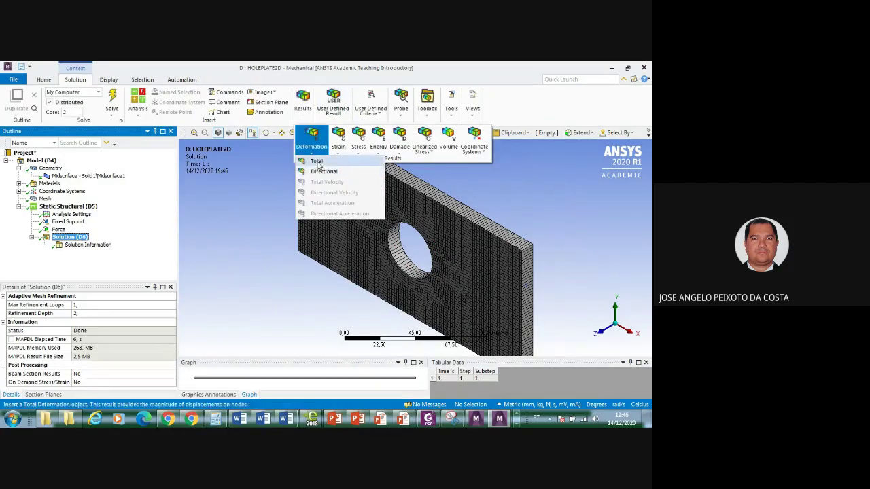
click(321, 162)
click(363, 109)
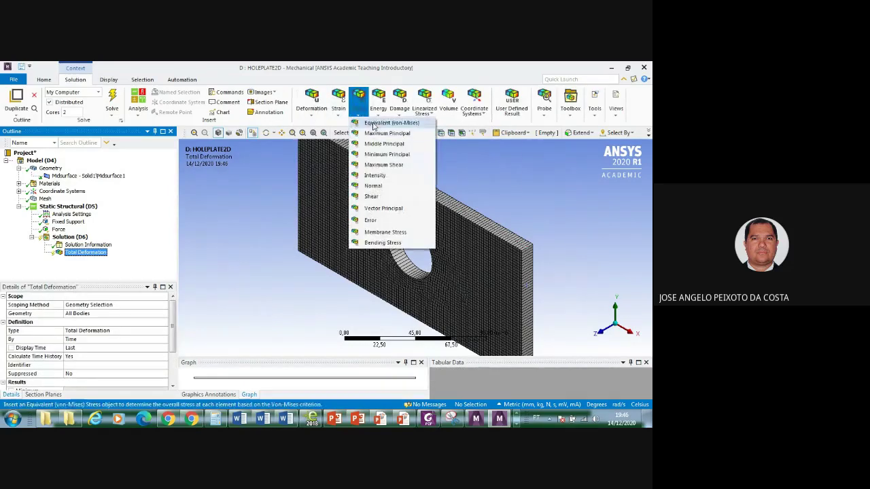
click(384, 121)
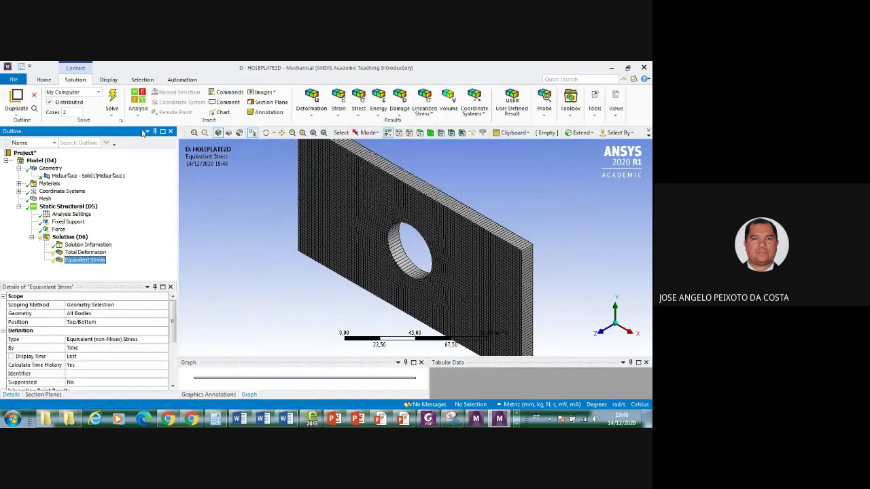
right_click(68, 238)
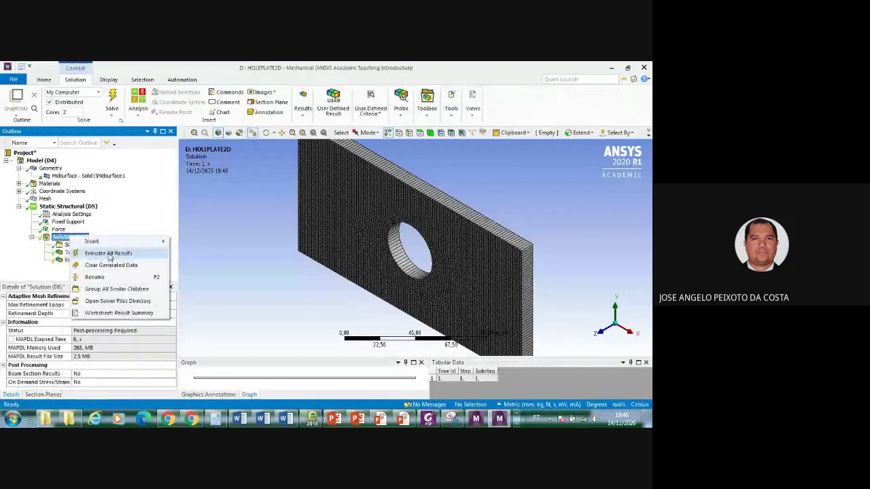
click(108, 253)
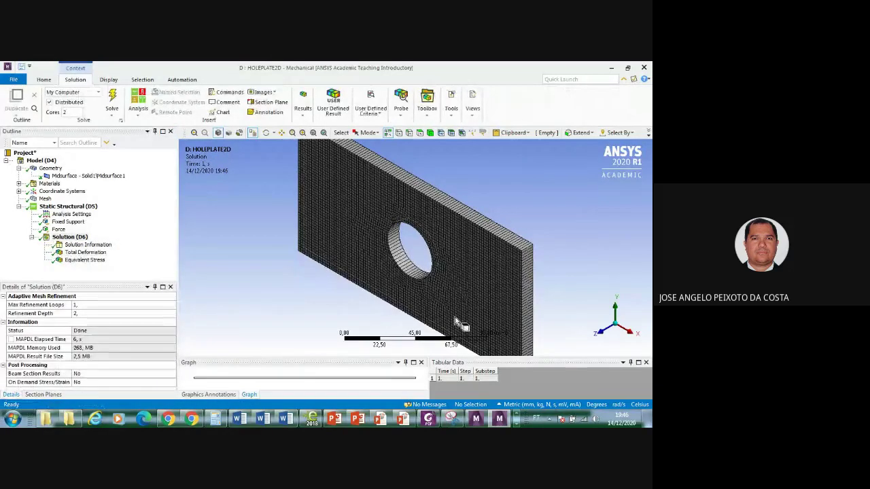
Review the total deformation and equivalent stress contours in a view along the Z axis, and animate the equivalent stress result
click(85, 252)
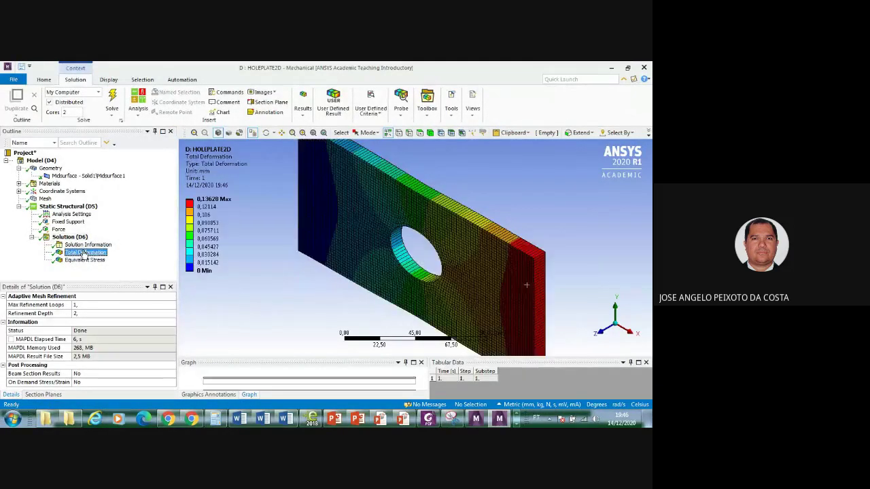
click(601, 337)
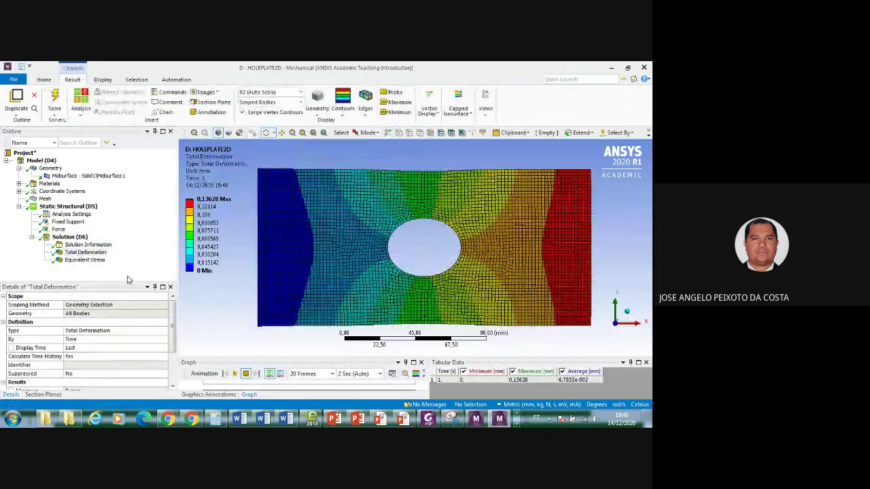
click(78, 261)
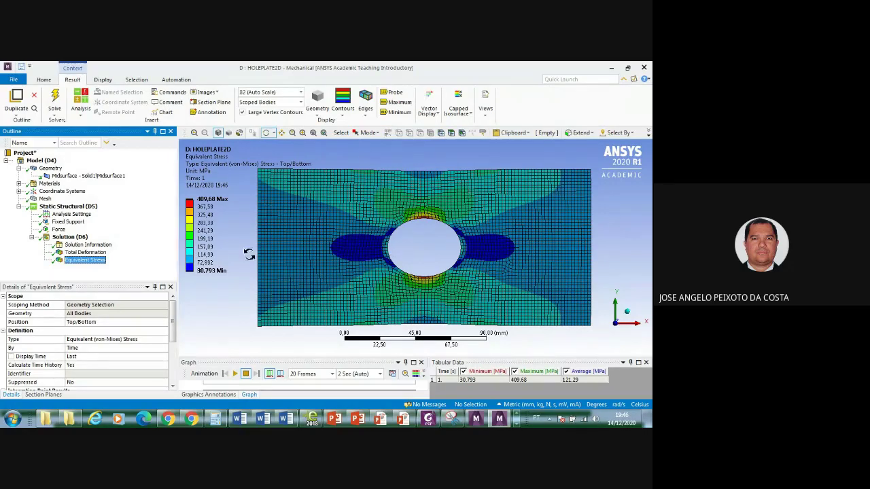
click(636, 234)
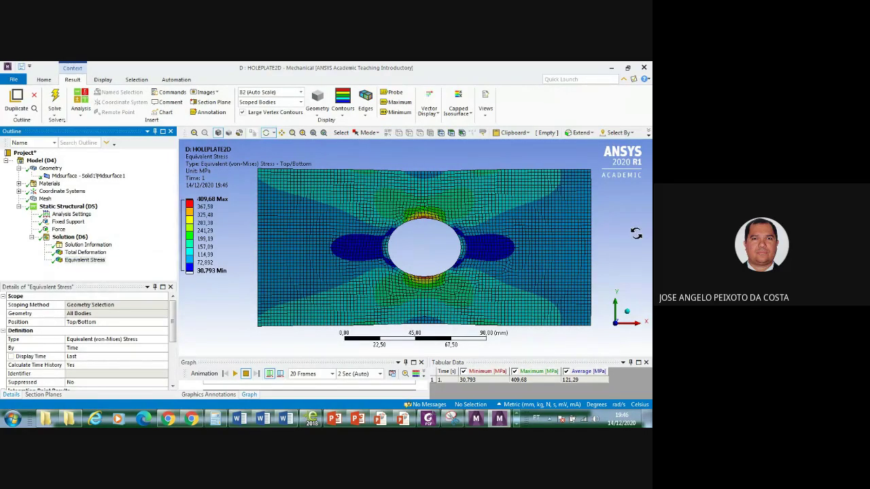
drag(636, 233, 608, 251)
click(609, 332)
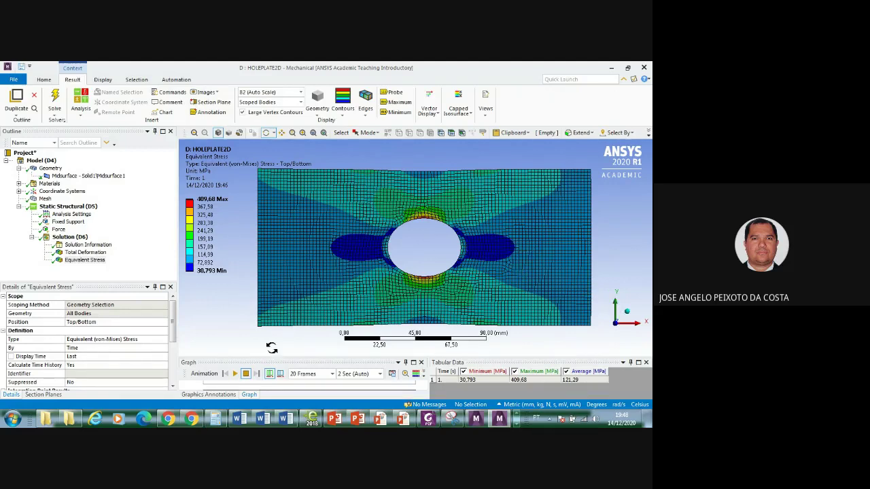
click(235, 374)
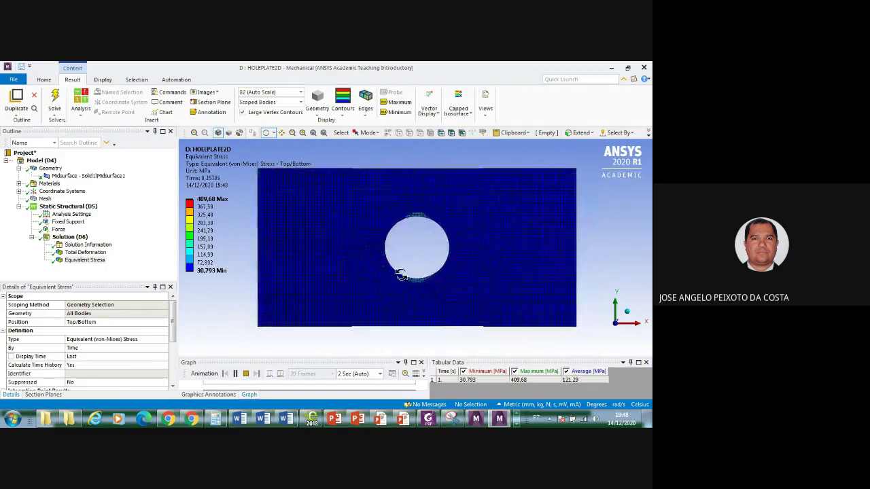
click(245, 374)
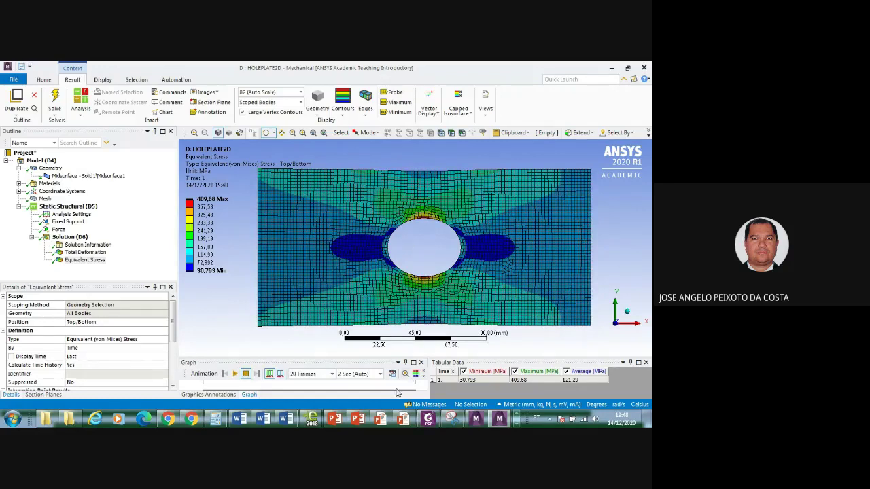
Switch to the Snipping Tool (Ferramenta de Captura) and capture the equivalent stress plot with its legend
click(452, 419)
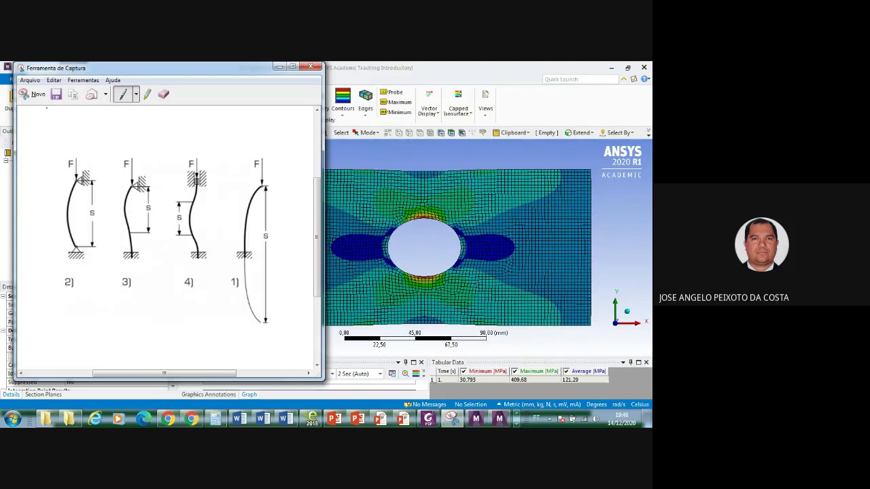
click(37, 95)
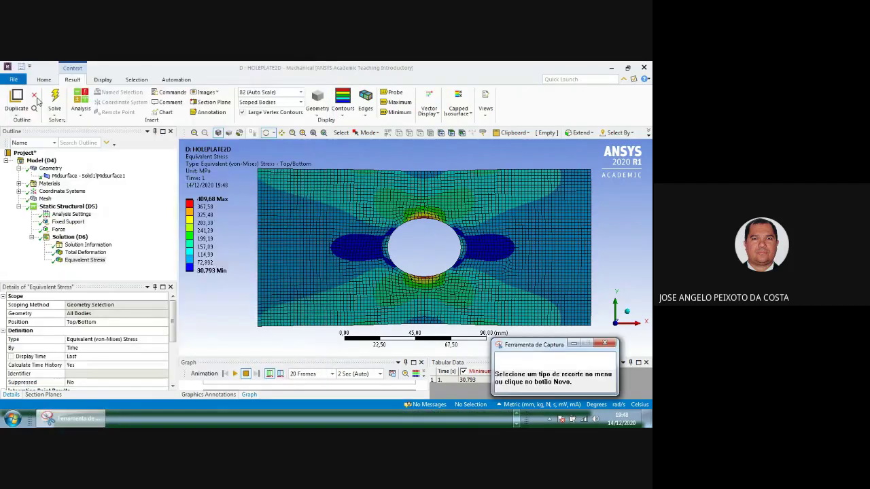
drag(182, 142, 643, 353)
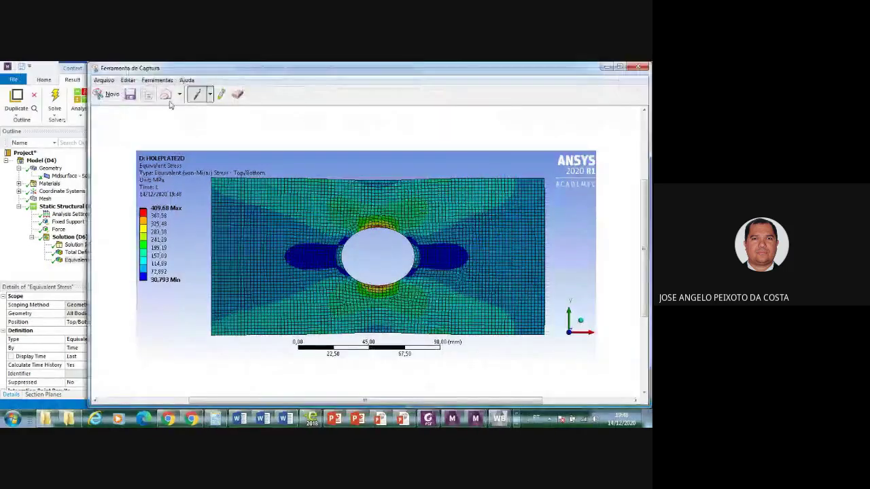
click(607, 67)
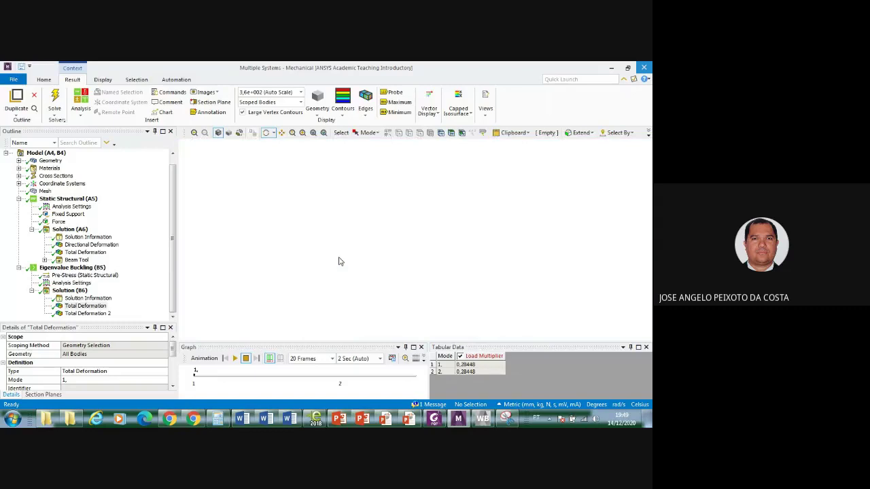
Switch to the Workbench project schematic and duplicate the HOLEPLATE2D static structural system
click(481, 423)
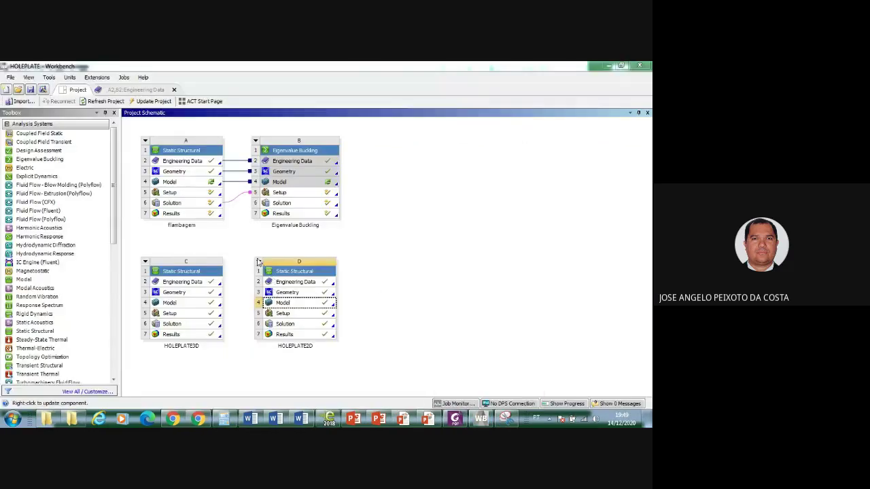
click(259, 267)
right_click(259, 267)
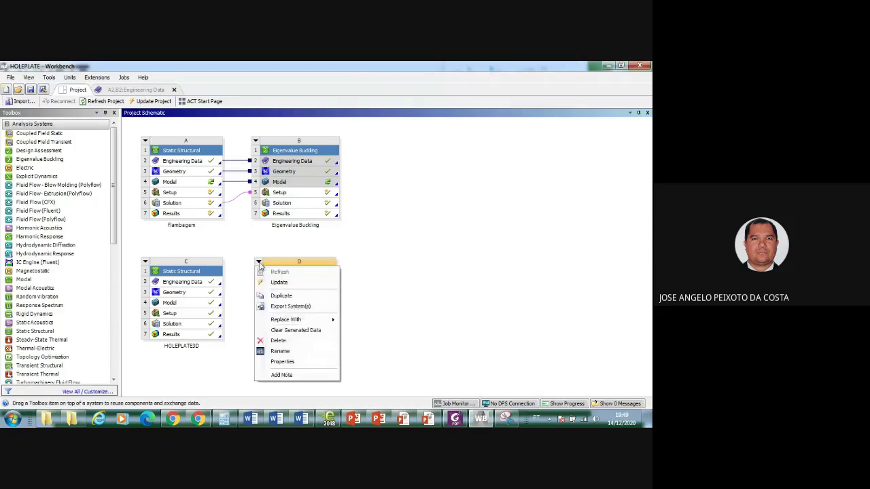
click(282, 296)
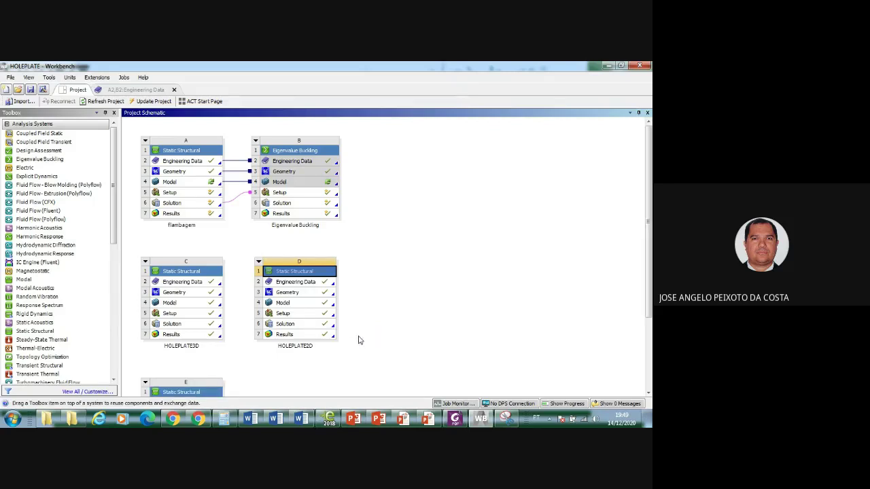
Rename the duplicated system as HOLEPLATE2D_1/4
drag(649, 252, 636, 338)
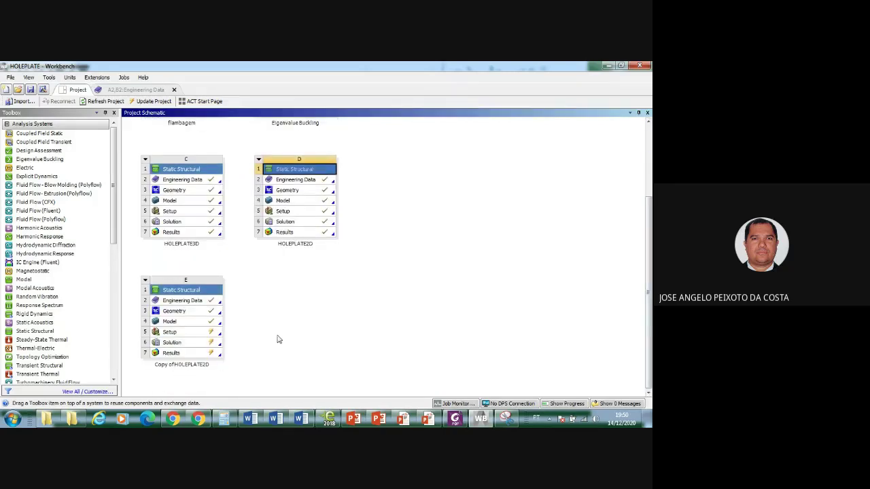
click(144, 281)
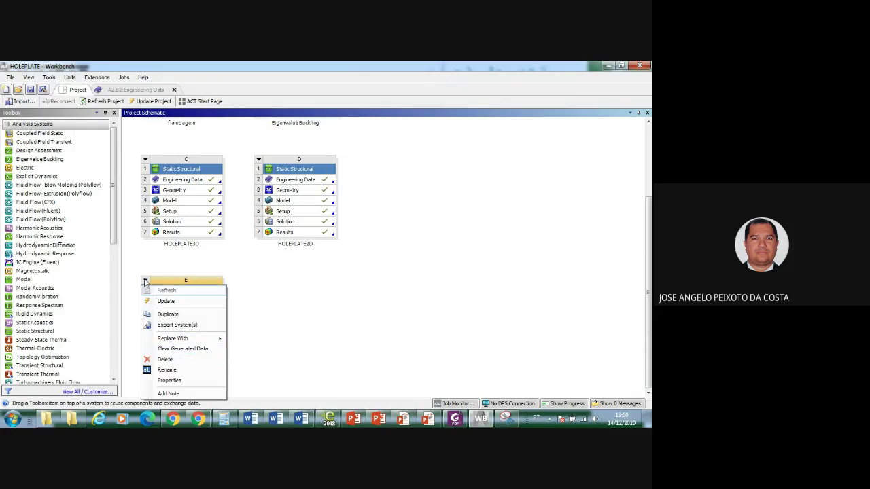
click(195, 369)
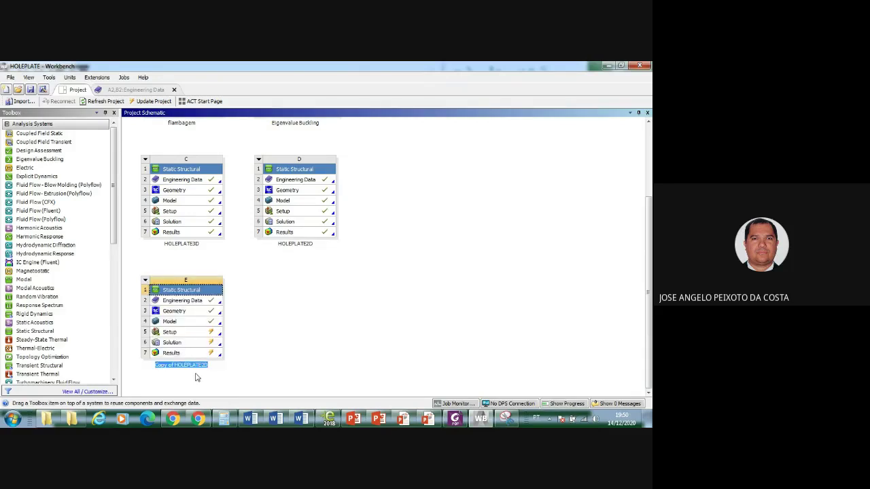
click(176, 365)
key(BackSpace)
key(BackSpace)
key(BackSpace)
key(BackSpace)
key(BackSpace)
key(BackSpace)
key(BackSpace)
key(BackSpace)
key(End)
text(_1/4)
key(Return)
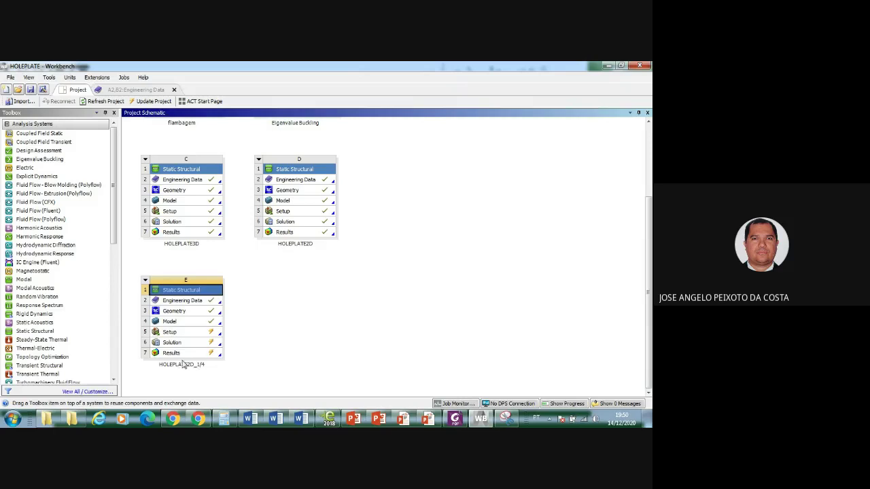
Open the geometry of the HOLEPLATE2D_1/4 system in SpaceClaim
click(195, 312)
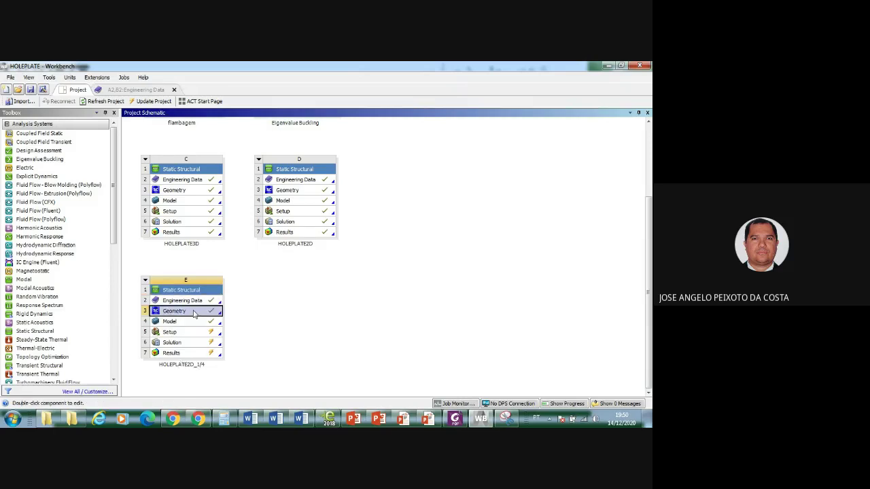
double_click(195, 313)
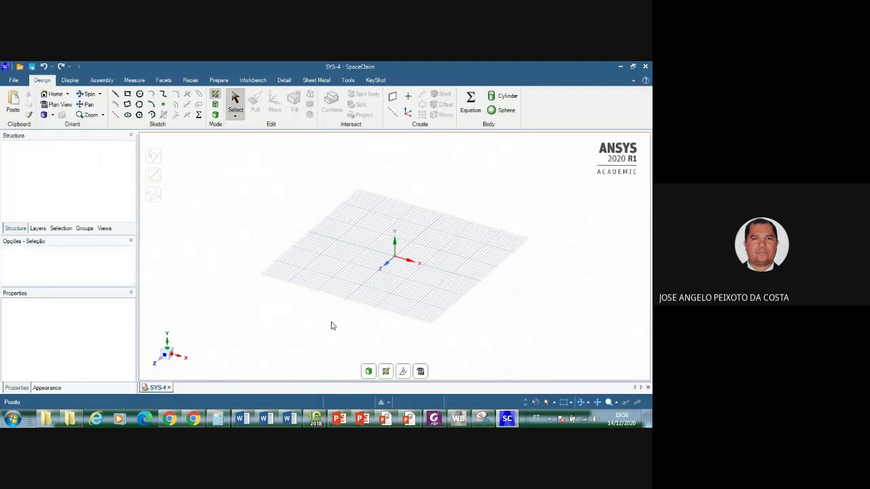
middle_drag(555, 276, 508, 271)
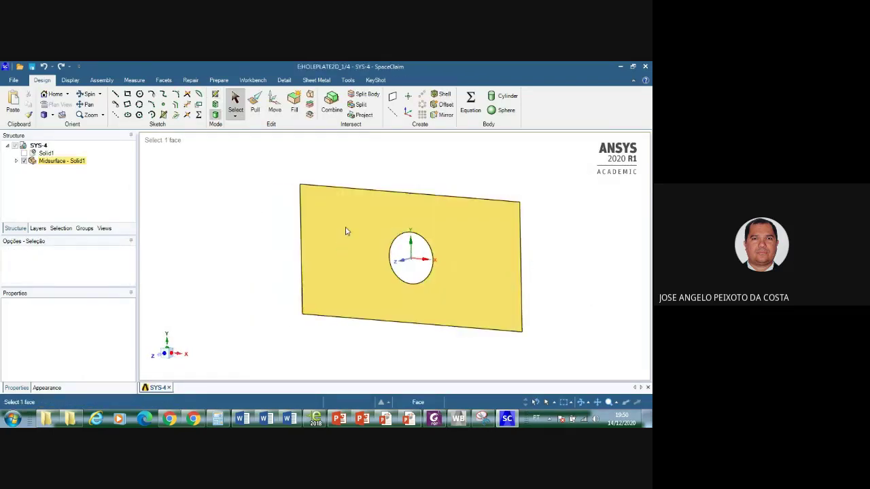
middle_drag(346, 231, 596, 243)
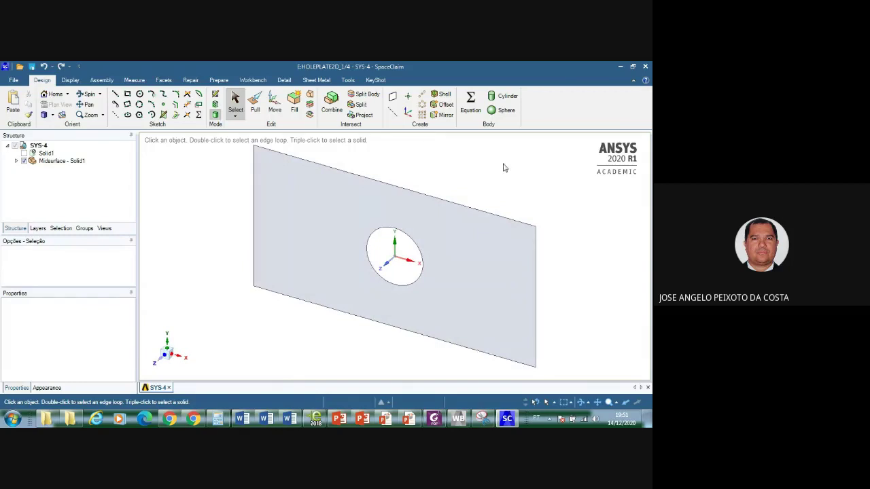
click(367, 300)
click(410, 157)
click(393, 309)
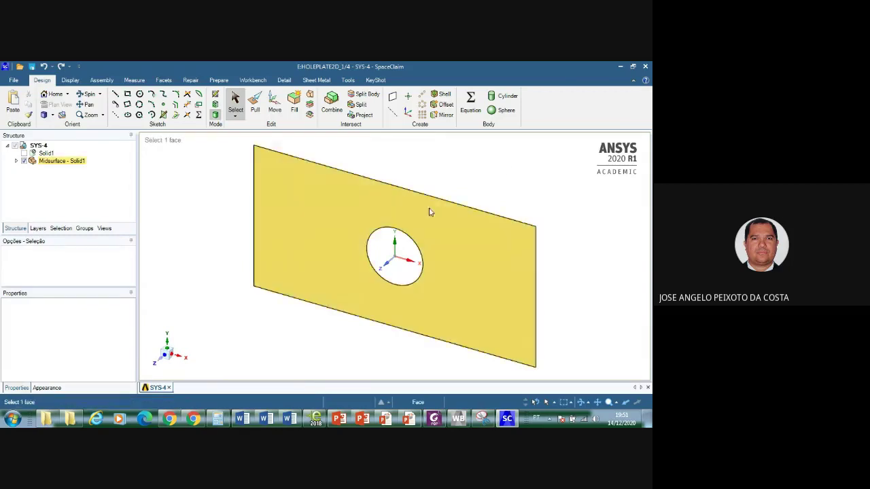
click(422, 188)
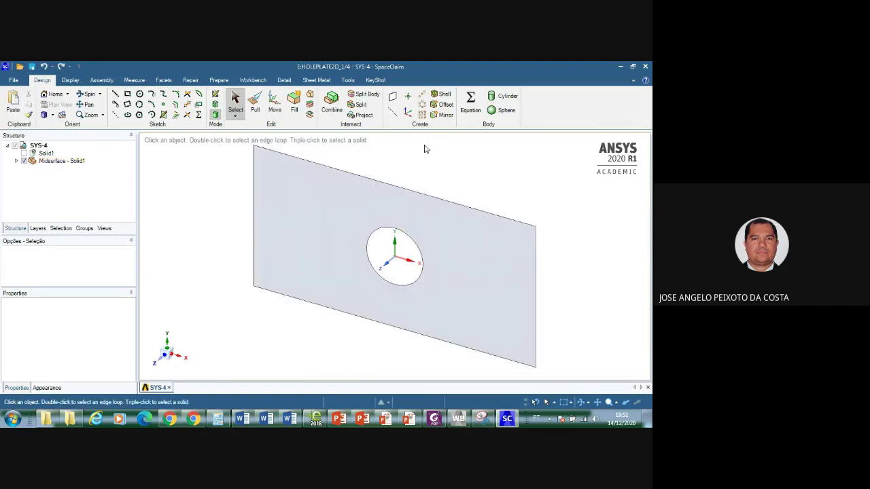
Create two planes through the hole's centre, one perpendicular to the Y axis and one perpendicular to the X axis
click(393, 98)
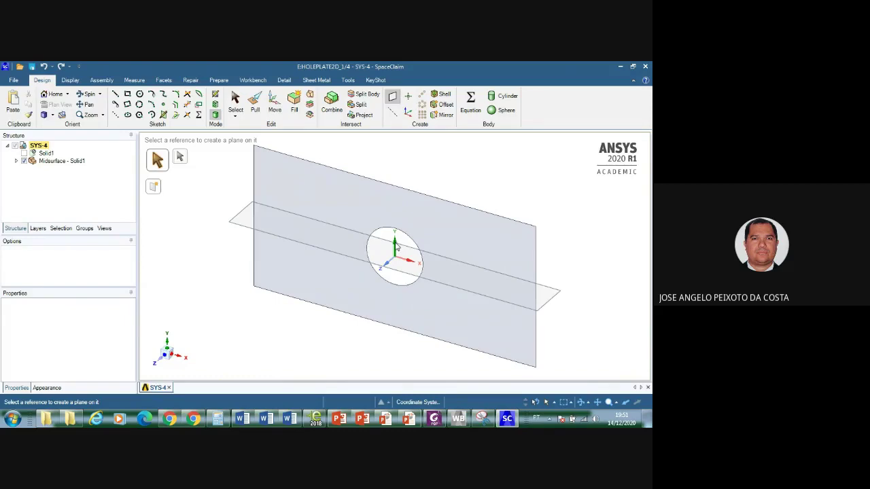
click(397, 249)
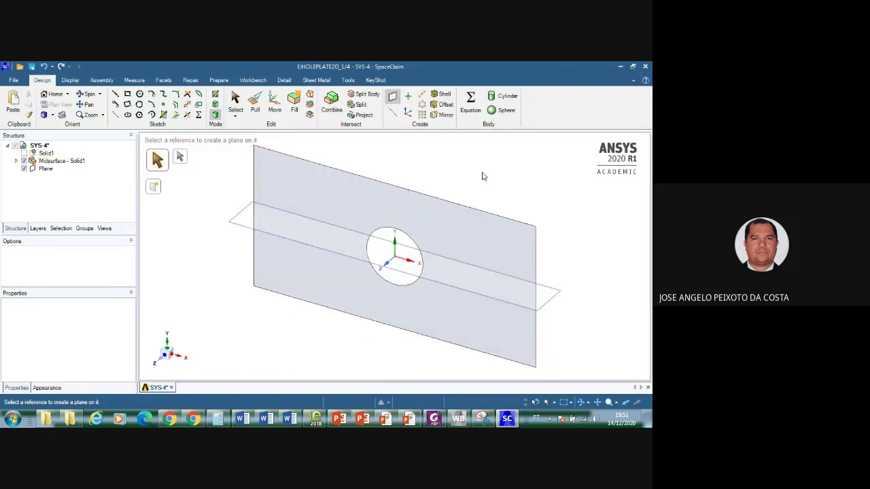
click(412, 264)
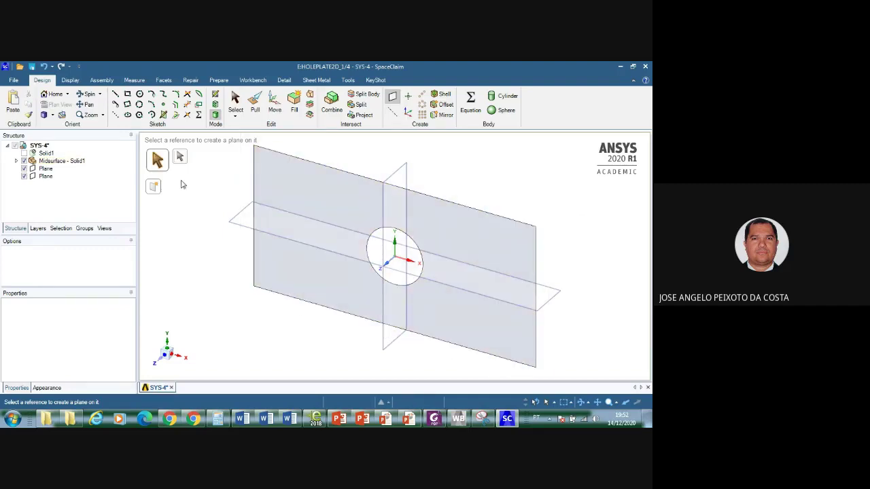
Leave the Plane tool and hide the plane perpendicular to the Y axis
click(235, 99)
click(235, 99)
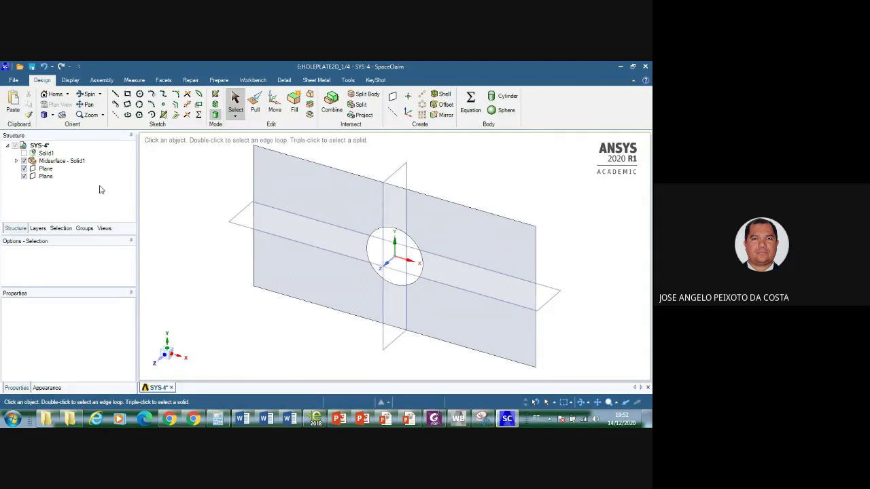
click(23, 168)
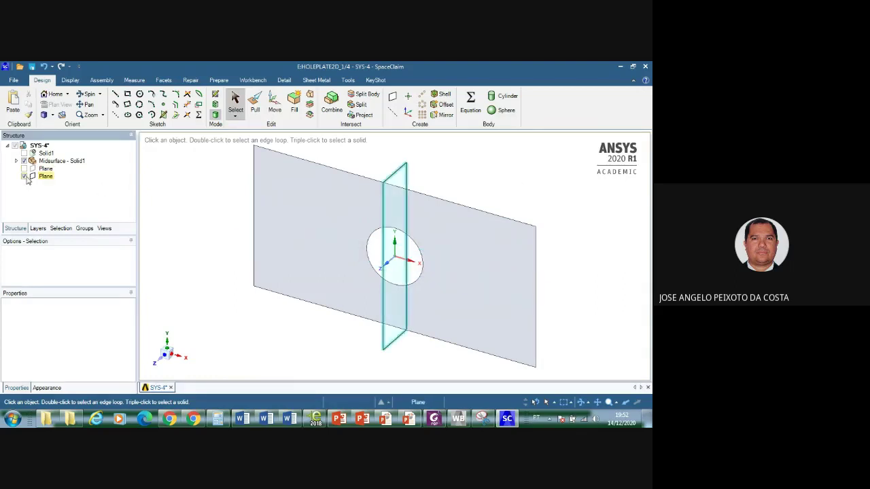
Show both planes and split the plate midsurface with the plane perpendicular to the X axis, keeping both halves
click(24, 176)
click(24, 168)
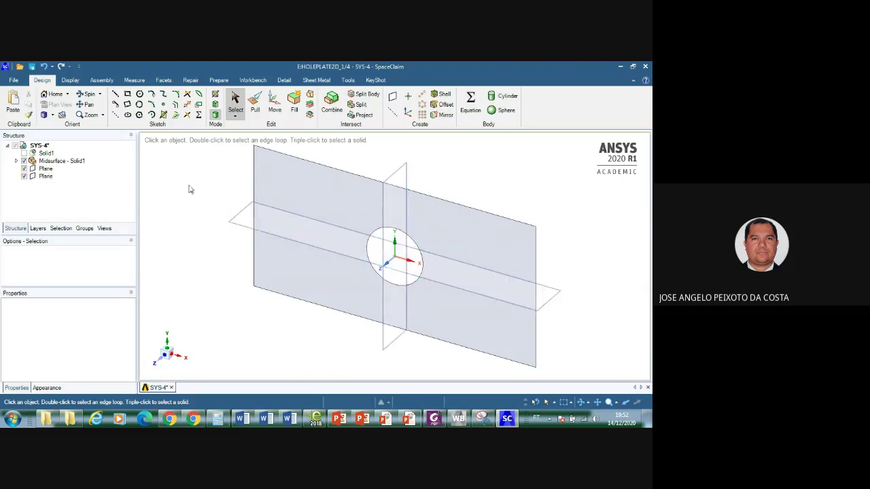
click(364, 96)
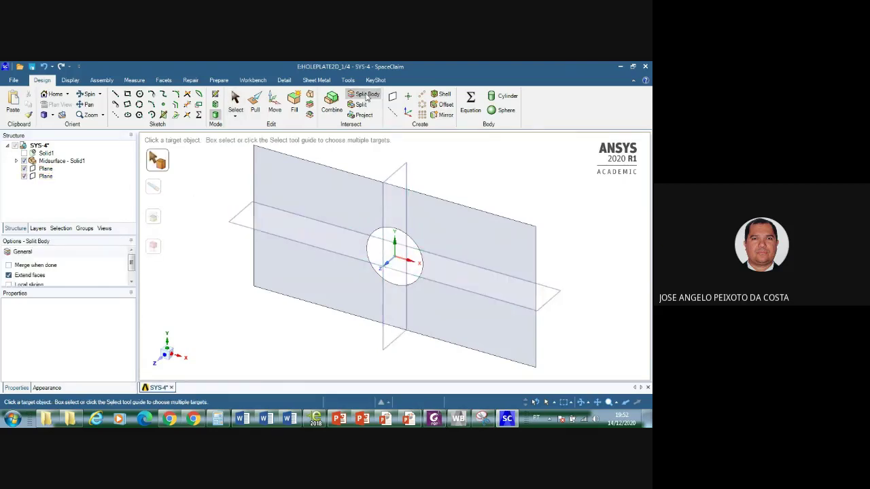
click(316, 187)
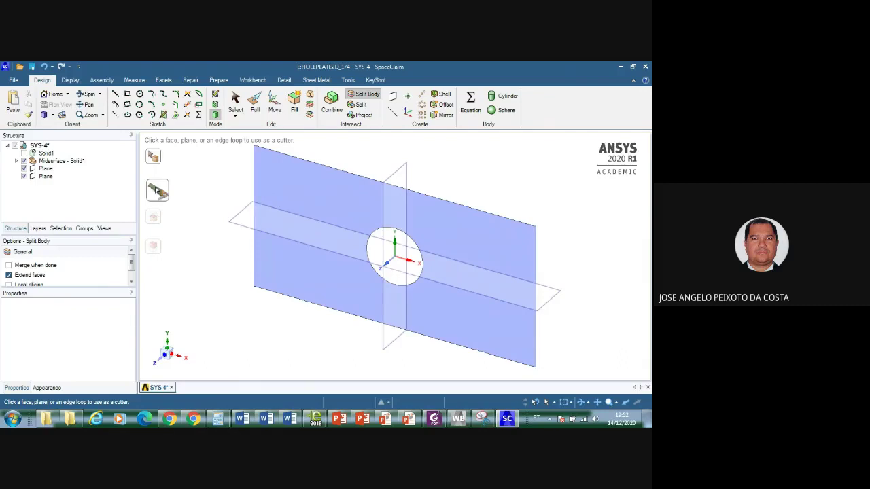
click(396, 176)
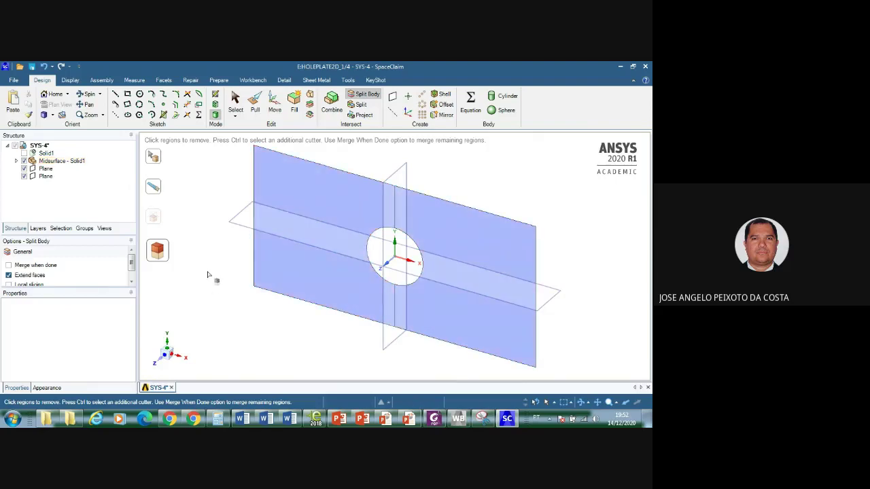
click(208, 275)
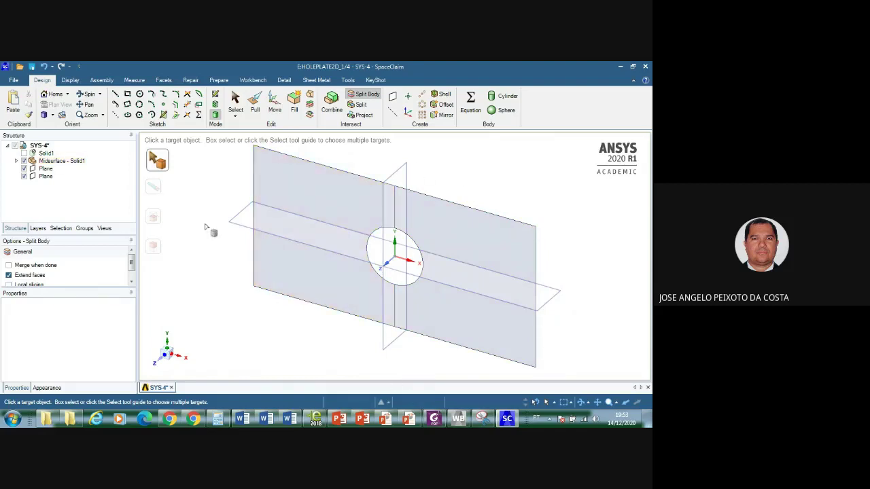
click(312, 193)
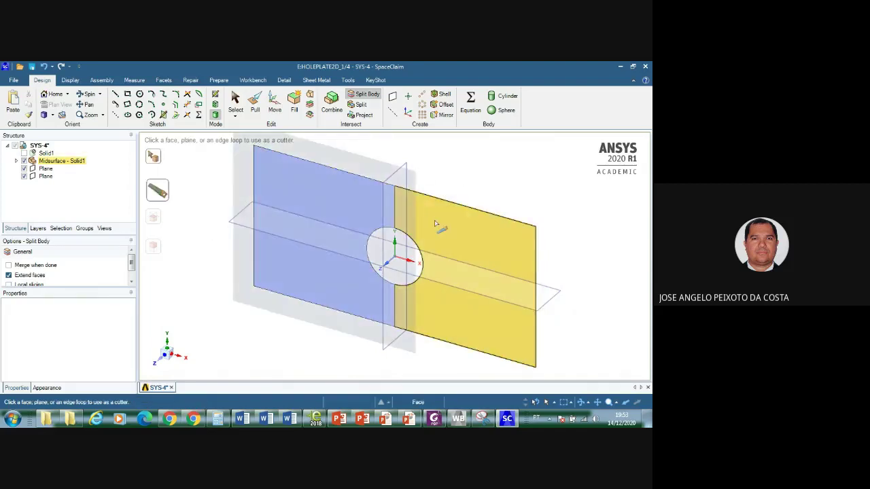
click(435, 221)
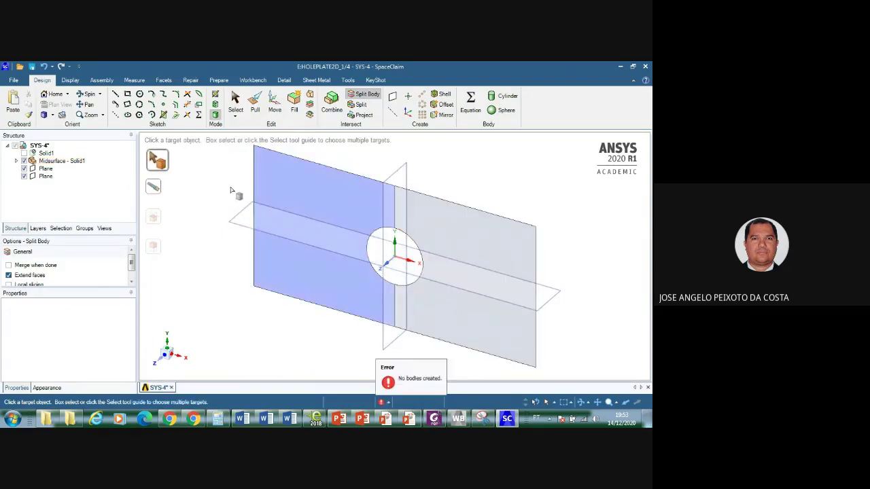
click(458, 239)
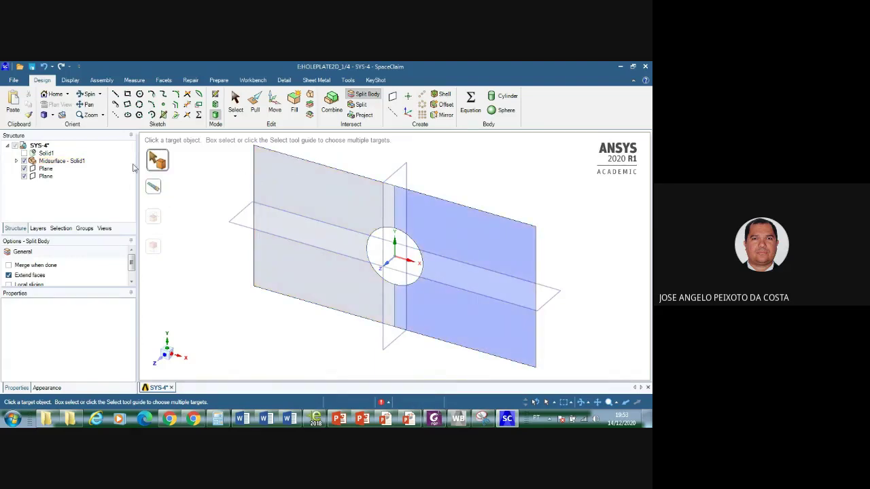
key(Escape)
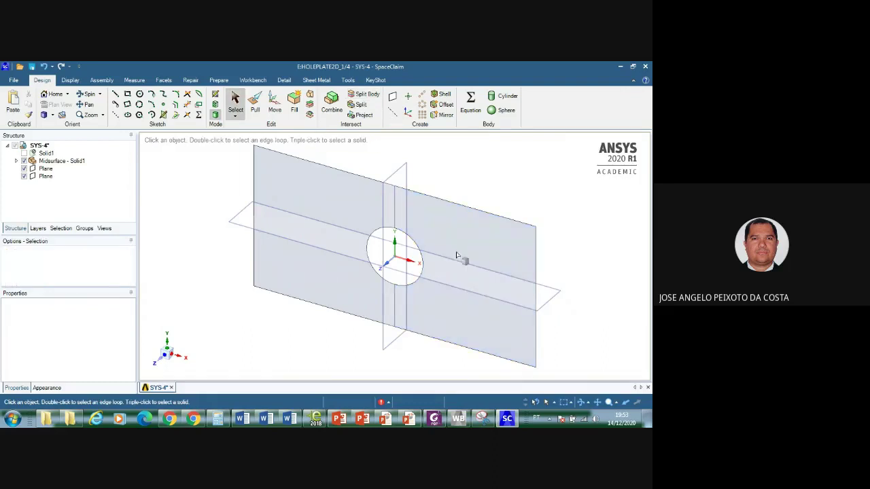
click(460, 243)
ctrl+click(330, 200)
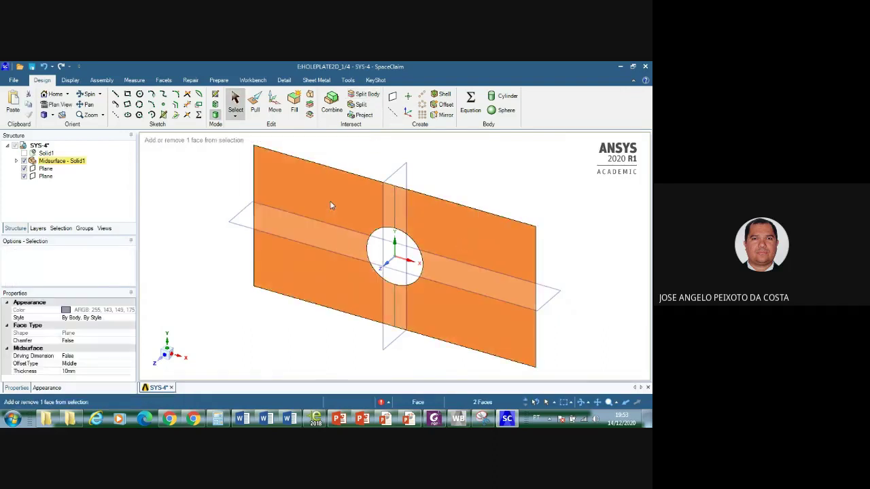
Split each plate half with the plane perpendicular to the Y axis, keeping all regions, and hide both planes
click(365, 96)
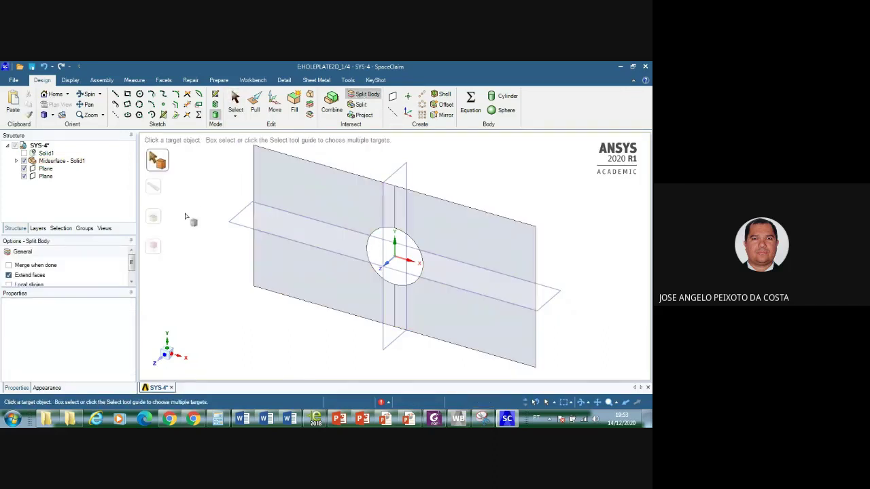
click(331, 204)
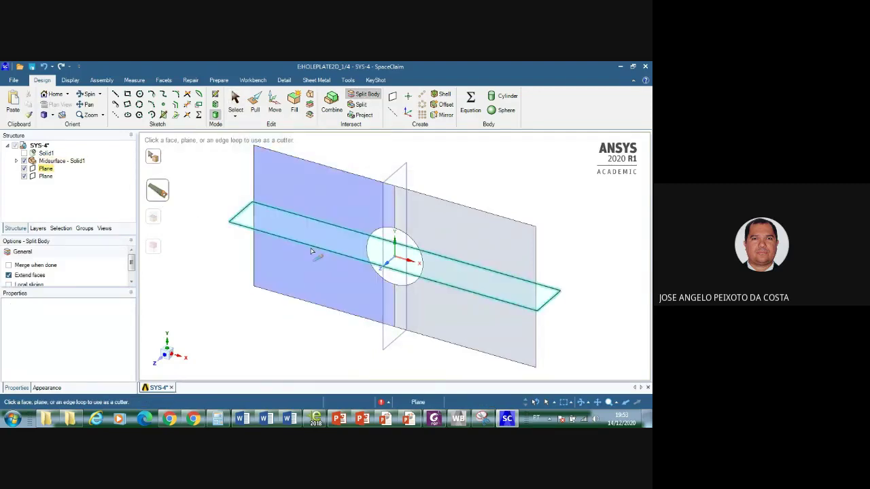
click(243, 229)
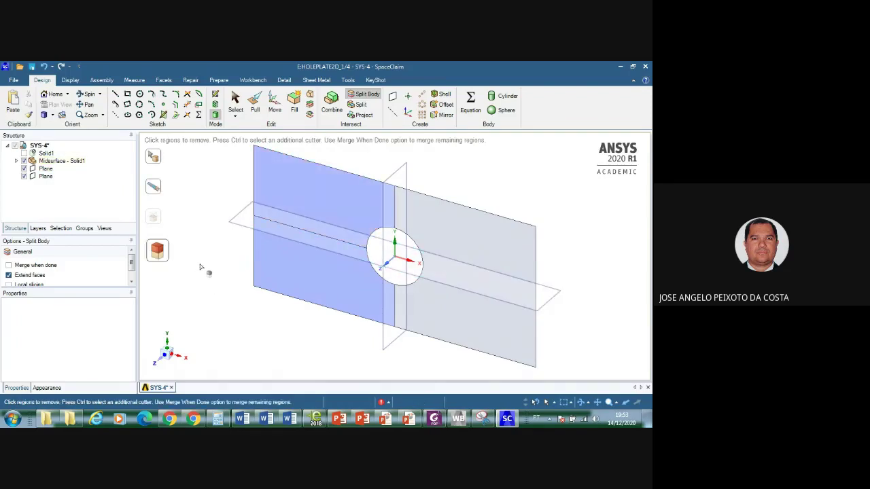
click(199, 266)
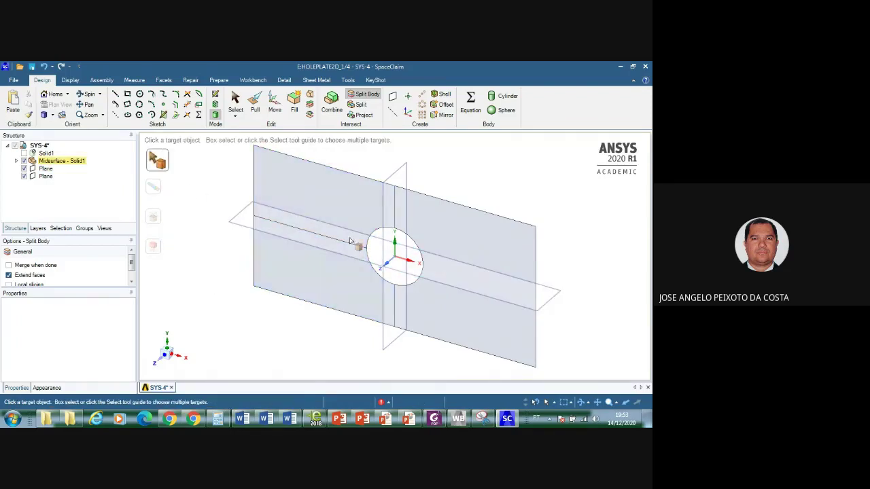
click(554, 301)
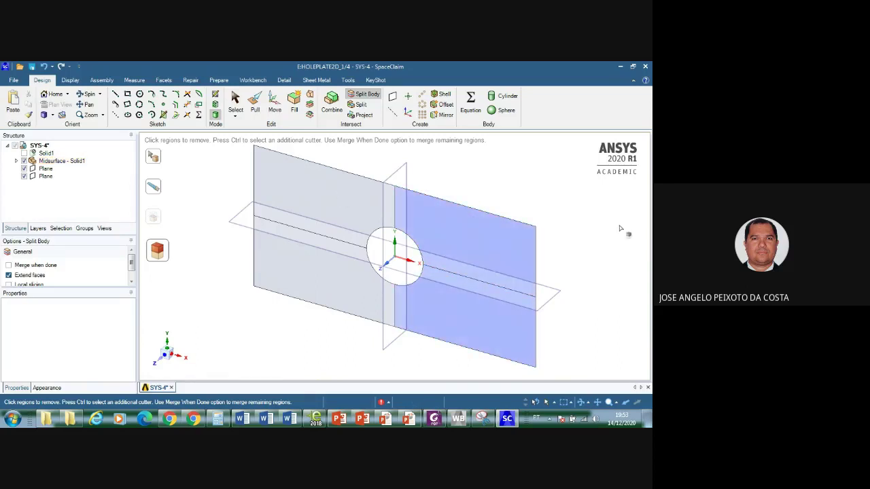
click(597, 222)
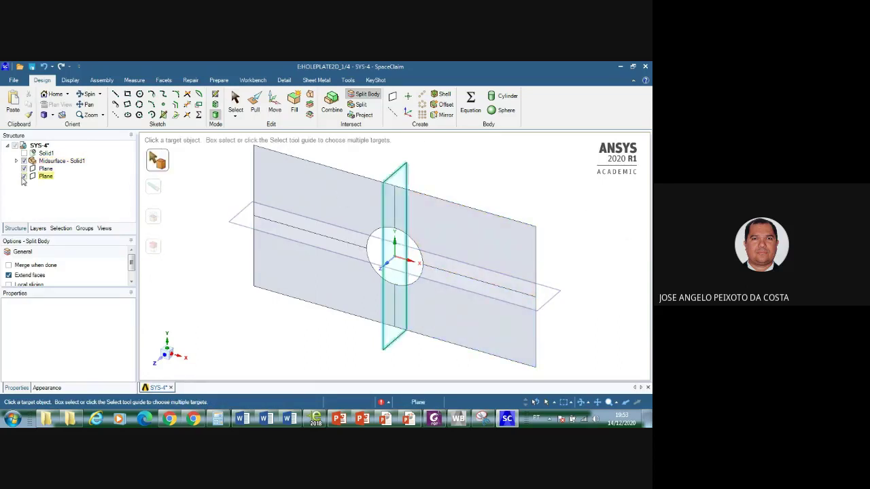
click(24, 168)
click(24, 176)
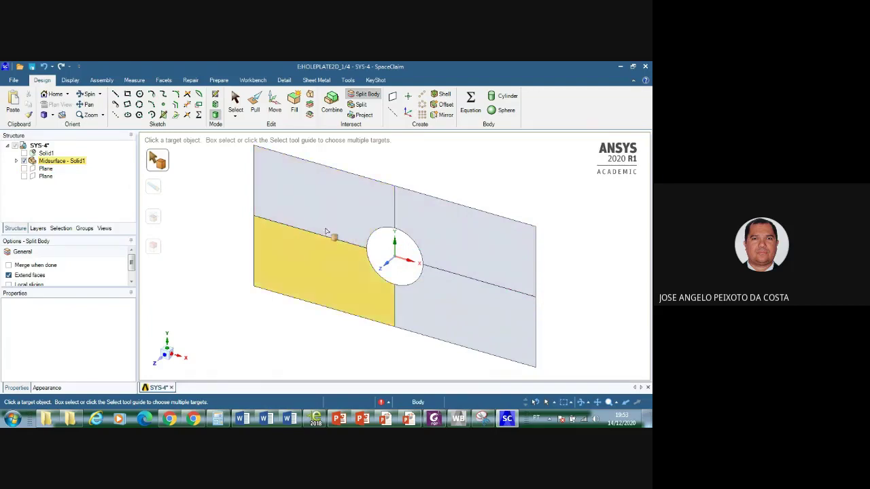
Delete three of the four midsurface bodies, keeping only the quarter on the positive X and positive Y side
click(16, 161)
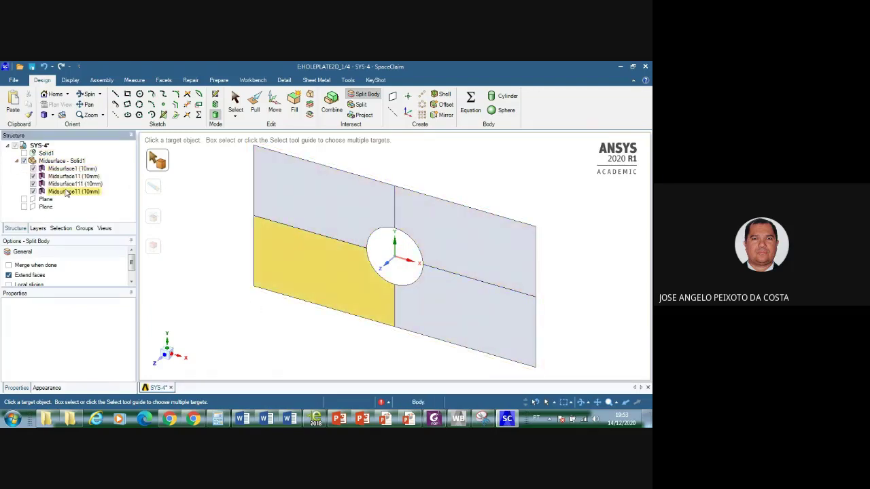
middle_drag(207, 299, 217, 239)
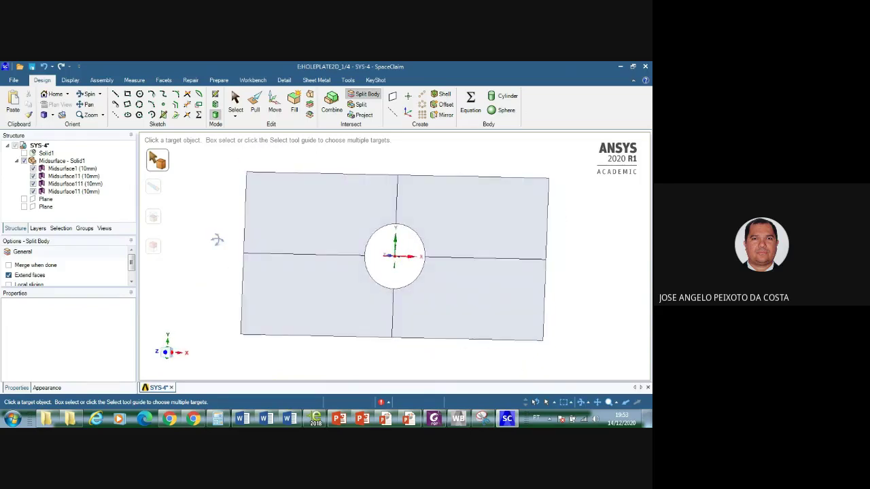
click(74, 192)
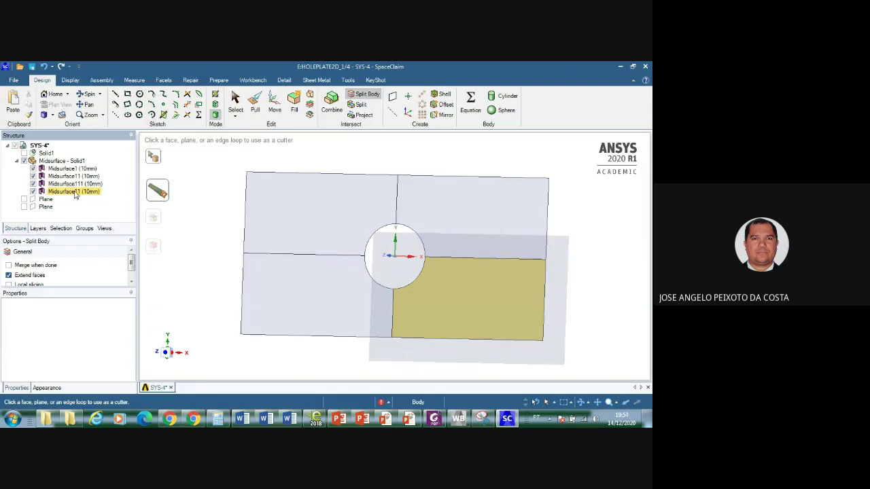
right_click(78, 197)
click(93, 247)
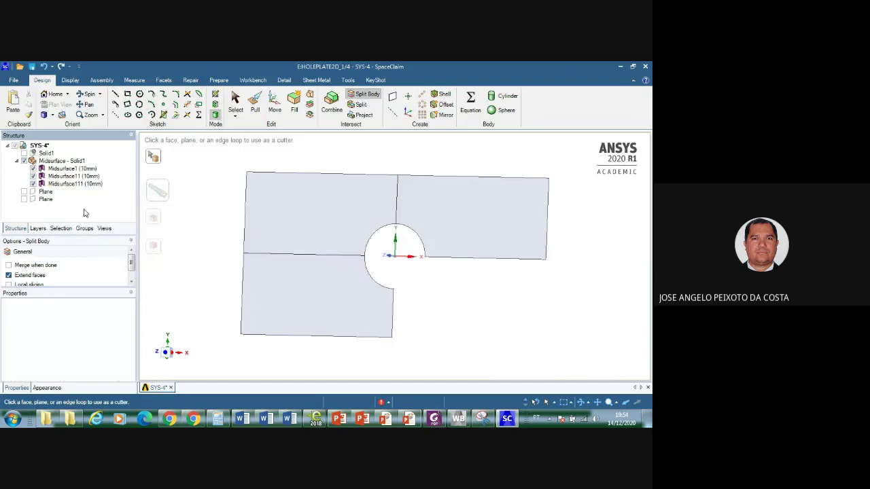
click(60, 185)
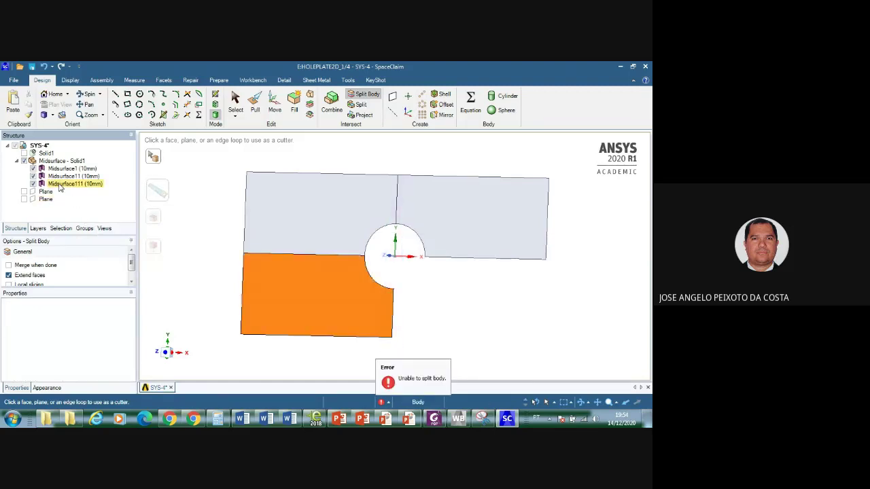
right_click(60, 187)
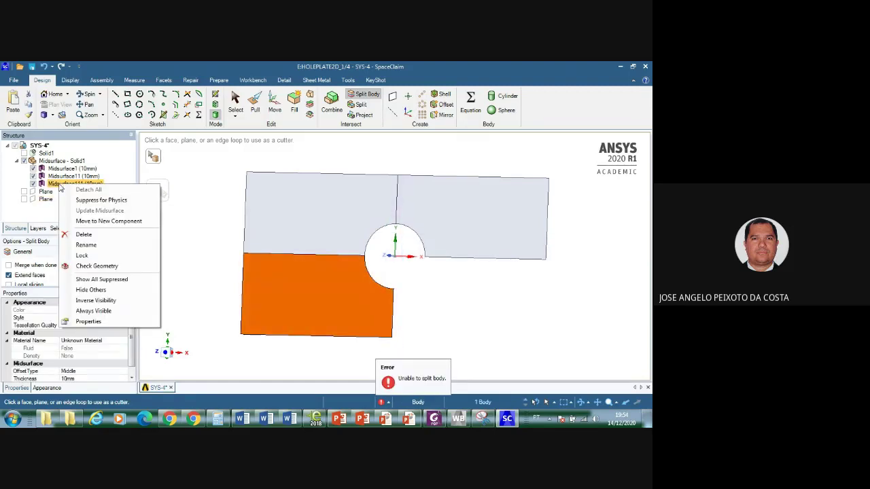
click(94, 235)
click(74, 177)
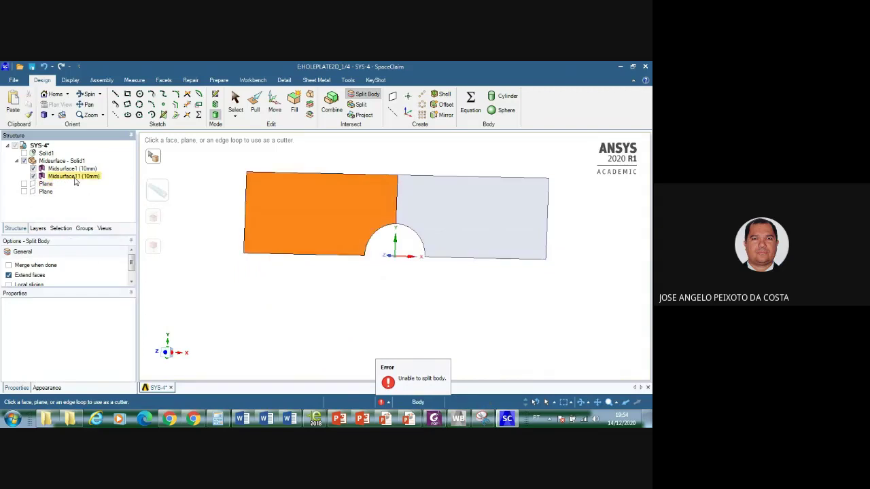
right_click(75, 177)
click(99, 229)
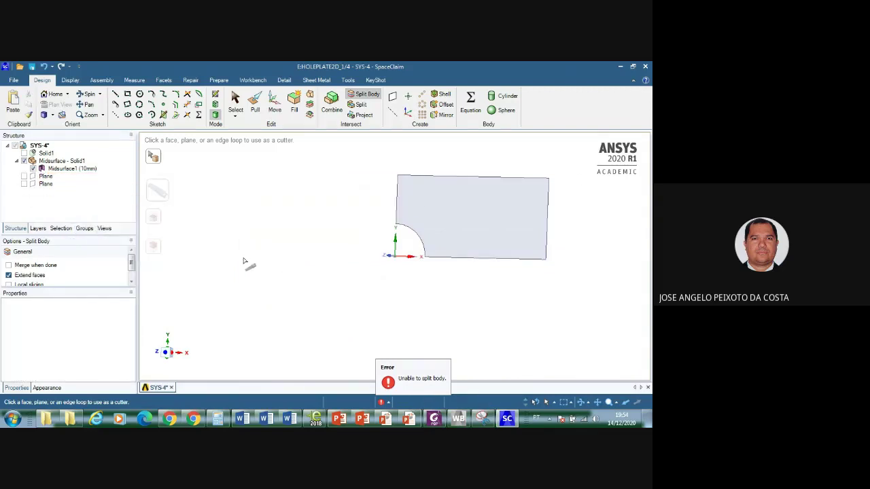
Leave the Split Body tool and return to the Workbench project
middle_drag(277, 252, 252, 278)
middle_drag(333, 263, 307, 245)
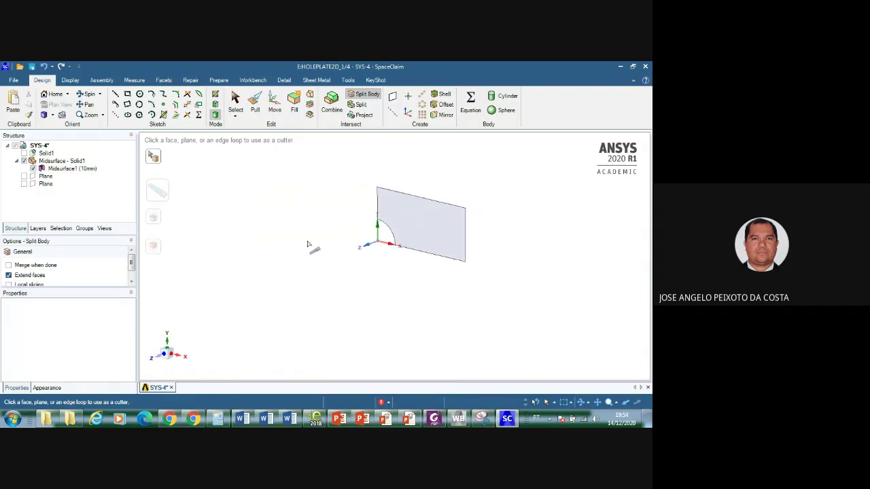
scroll(307, 244, down, 1)
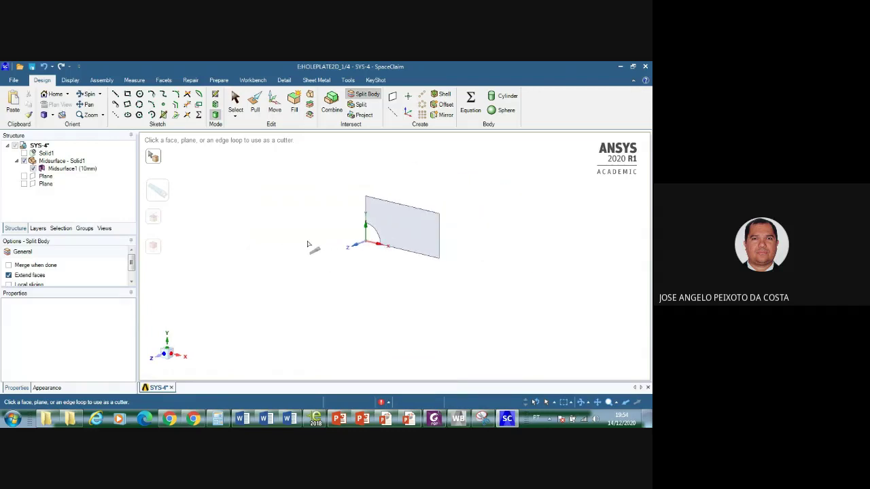
middle_drag(291, 247, 330, 233)
click(361, 204)
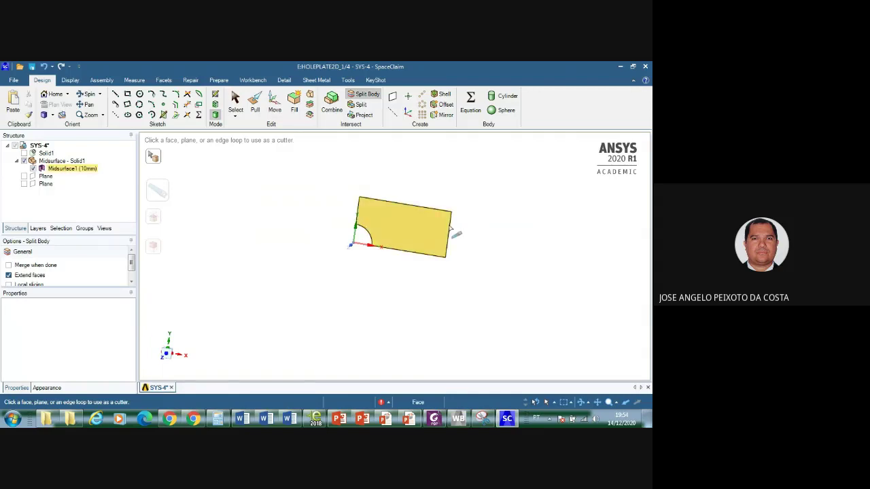
click(235, 102)
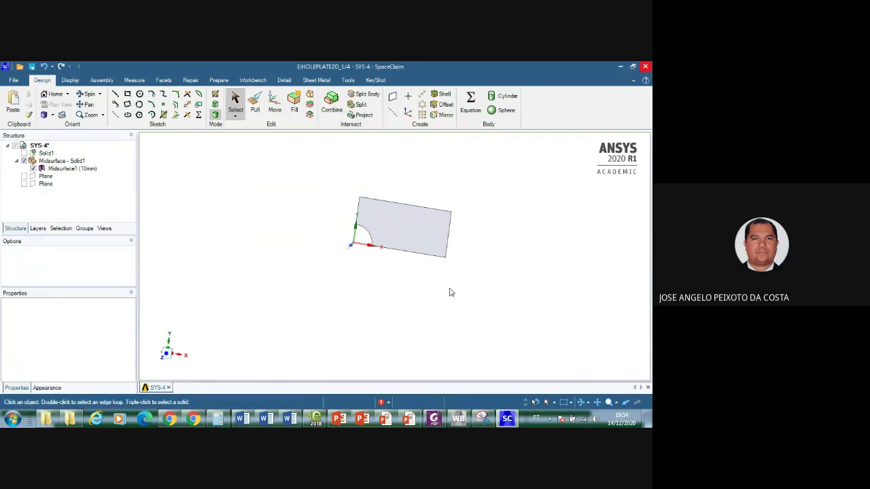
Open the model of the HOLEPLATE2D_1/4 system in Mechanical with the updated quarter geometry
click(175, 321)
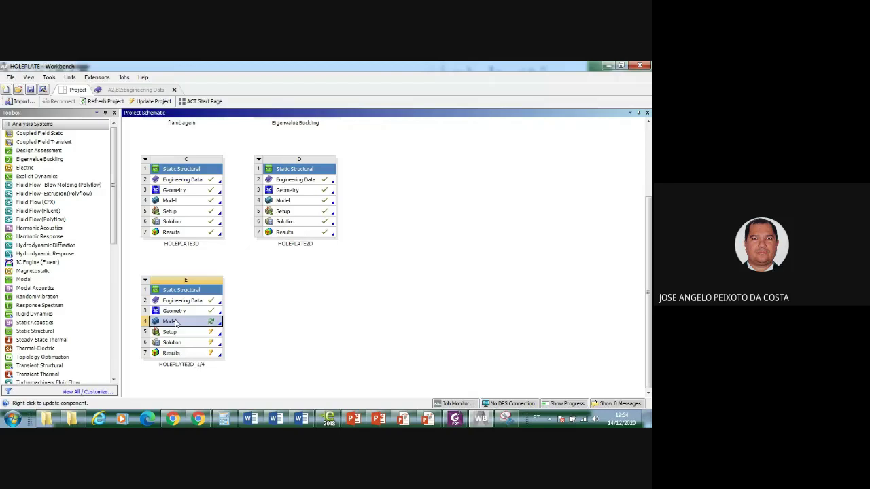
double_click(174, 321)
click(361, 273)
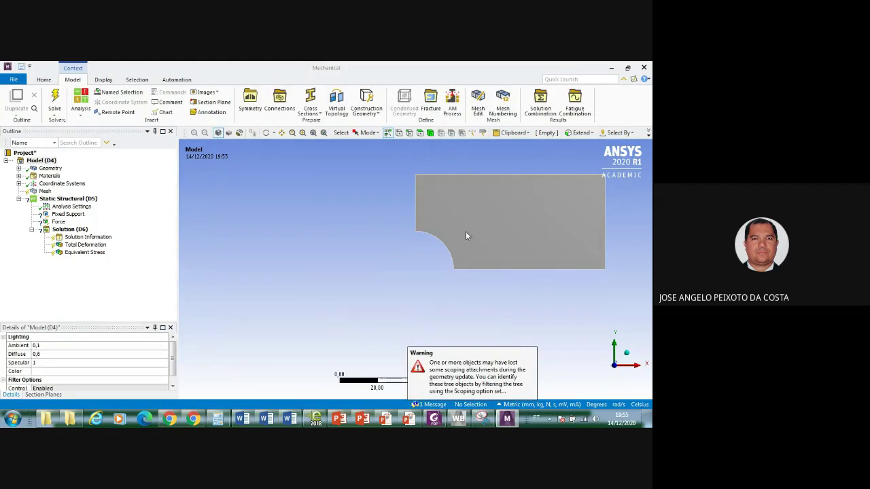
Examine the quarter model's midsurface body, geometry, project and coordinate system entries in the outline
click(19, 168)
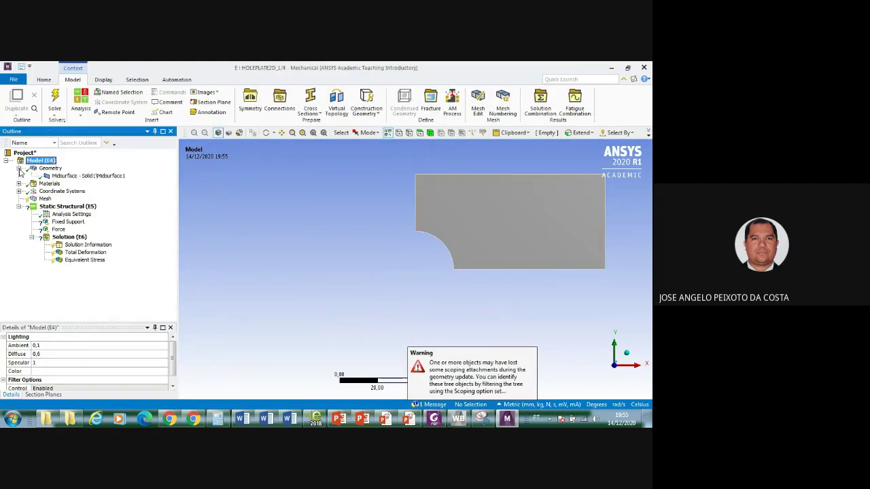
click(87, 176)
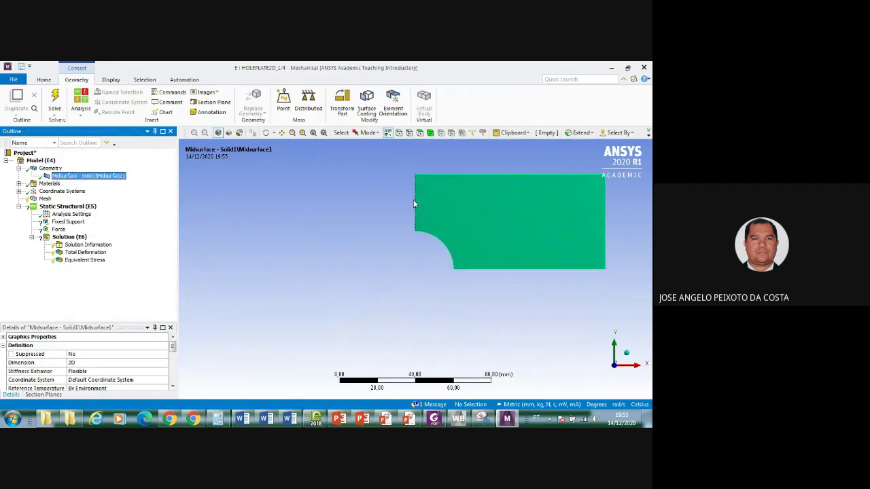
click(19, 169)
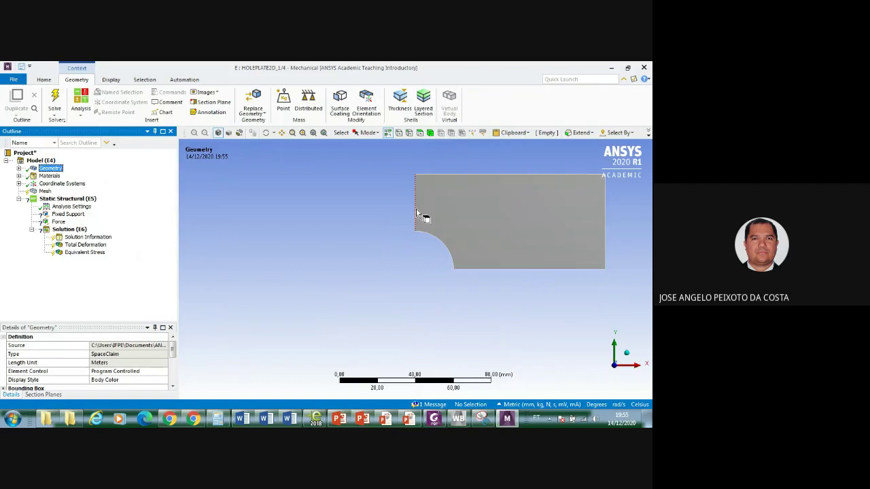
click(35, 161)
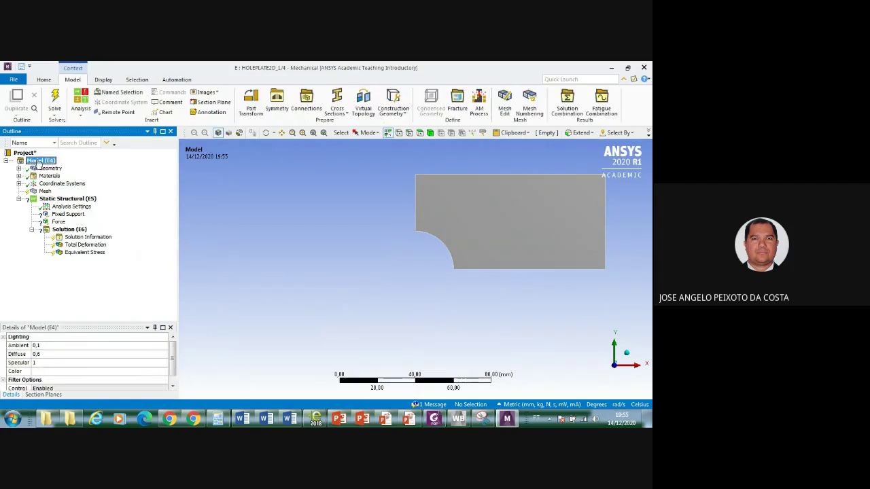
click(31, 153)
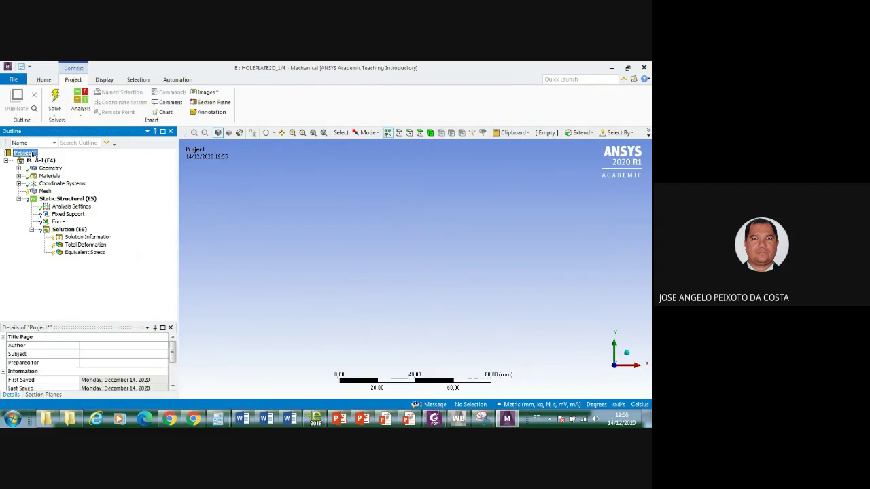
click(40, 162)
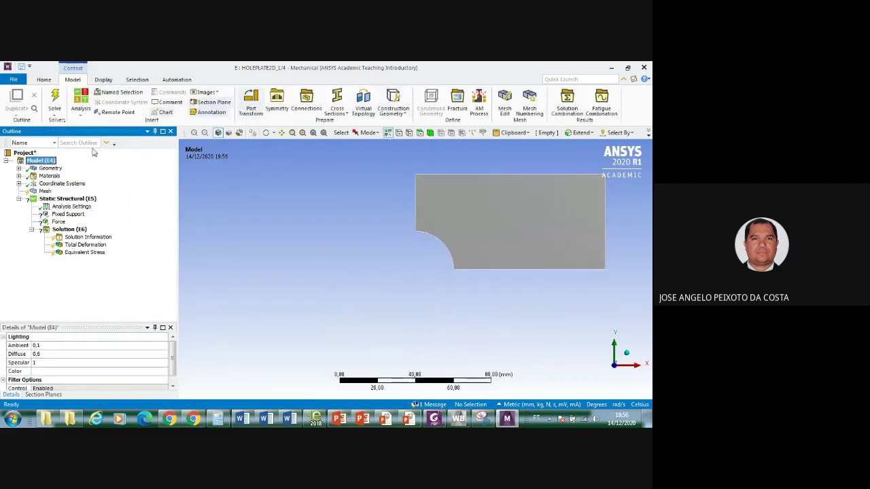
click(54, 169)
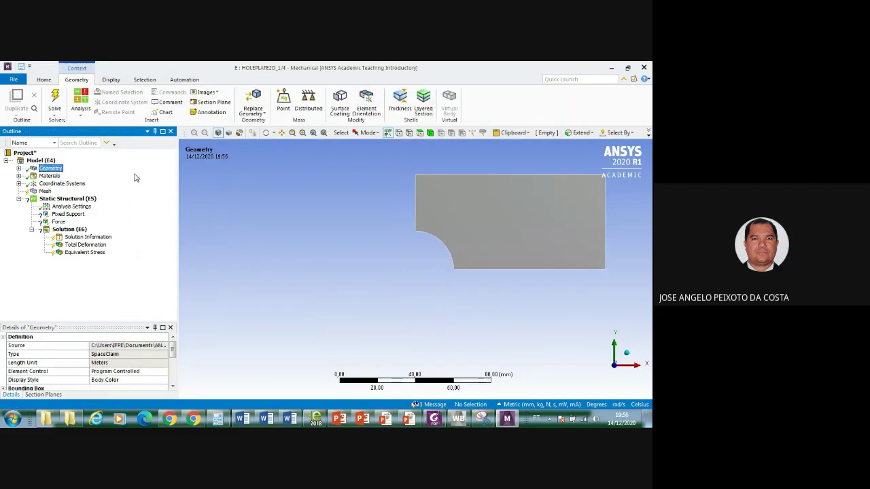
click(61, 183)
Insert a Symmetry folder into the quarter-plate model
click(45, 162)
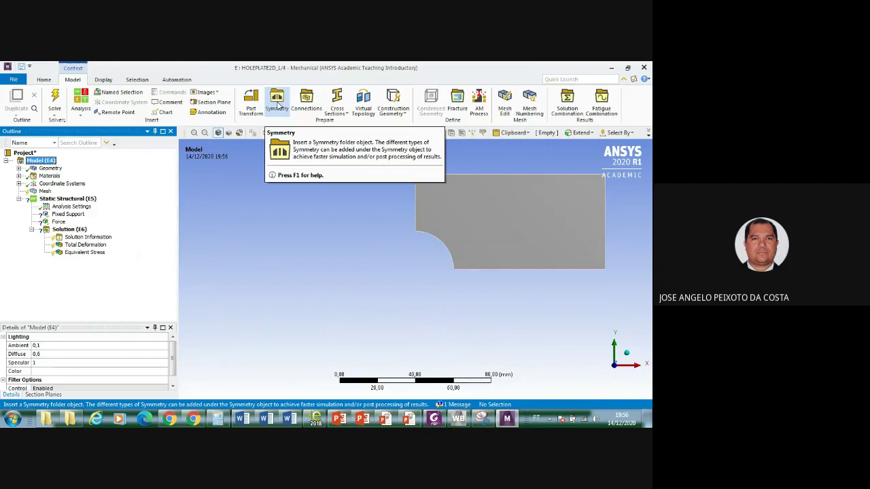
click(278, 102)
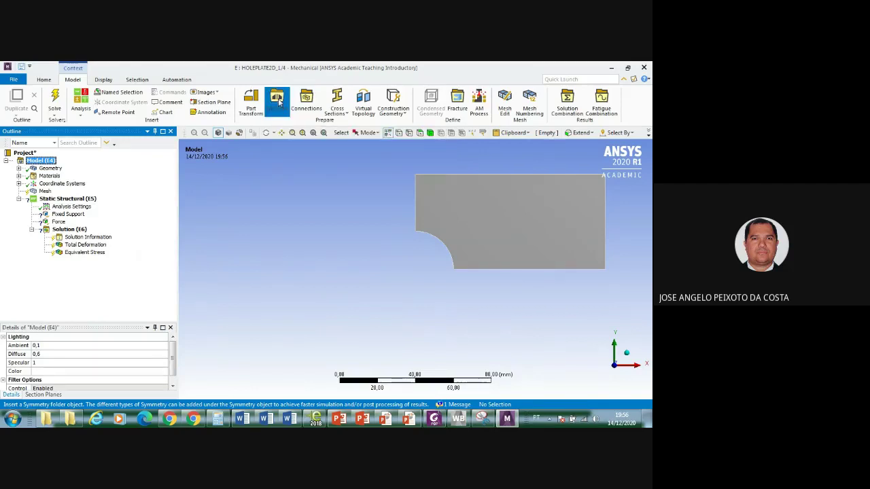